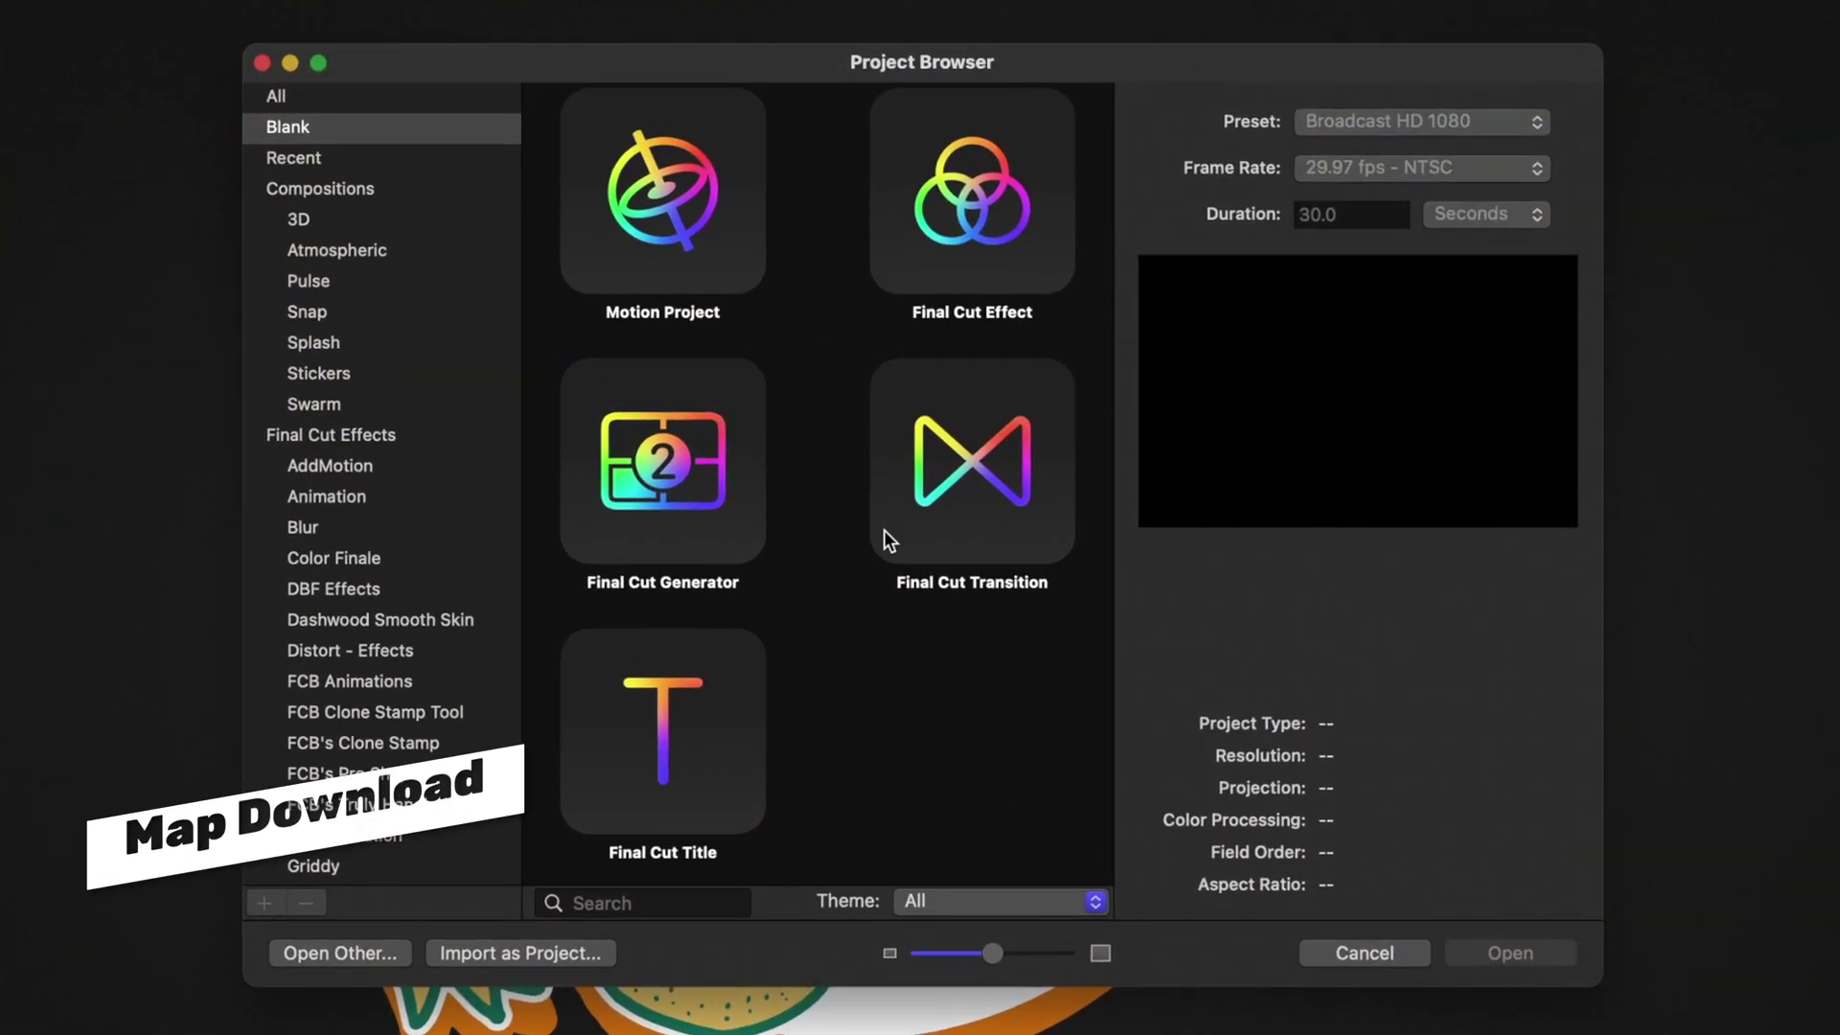
Create a blank 1920x1080 Motion project at 23.98 fps - NTSC, 30 seconds long
left_click(716, 189)
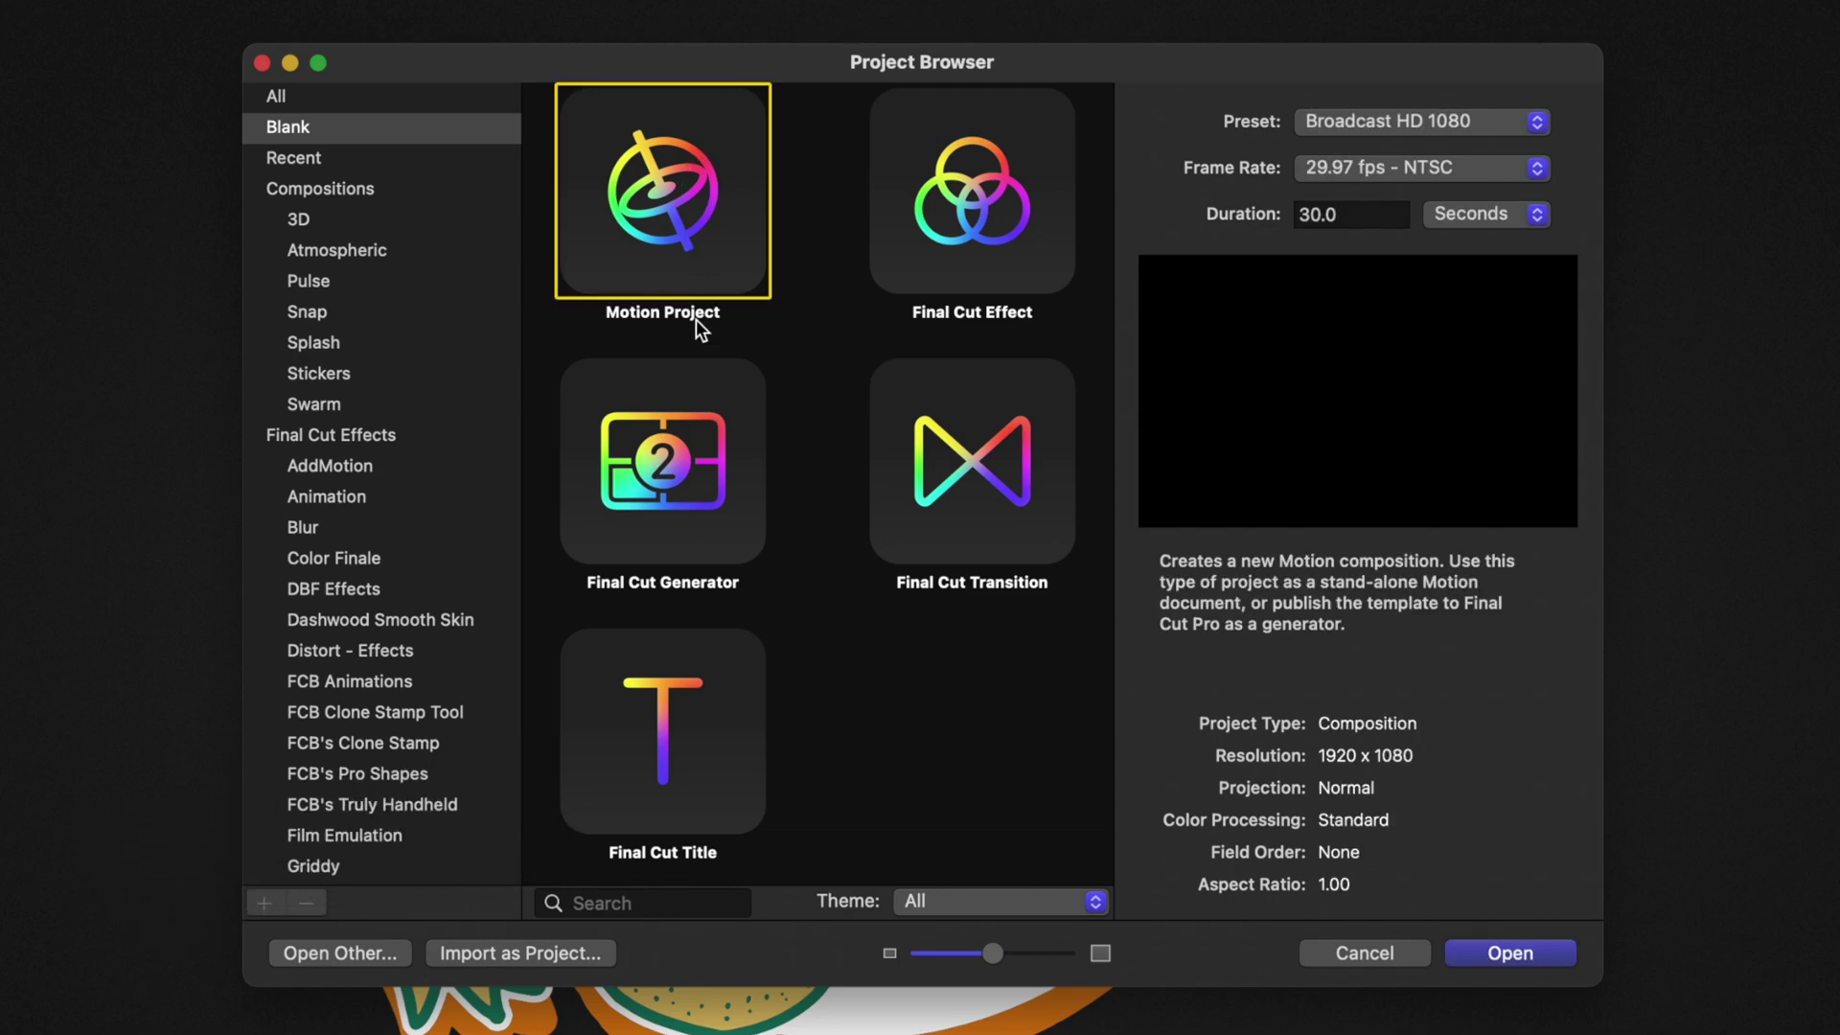
left_click(1307, 172)
left_click(1370, 84)
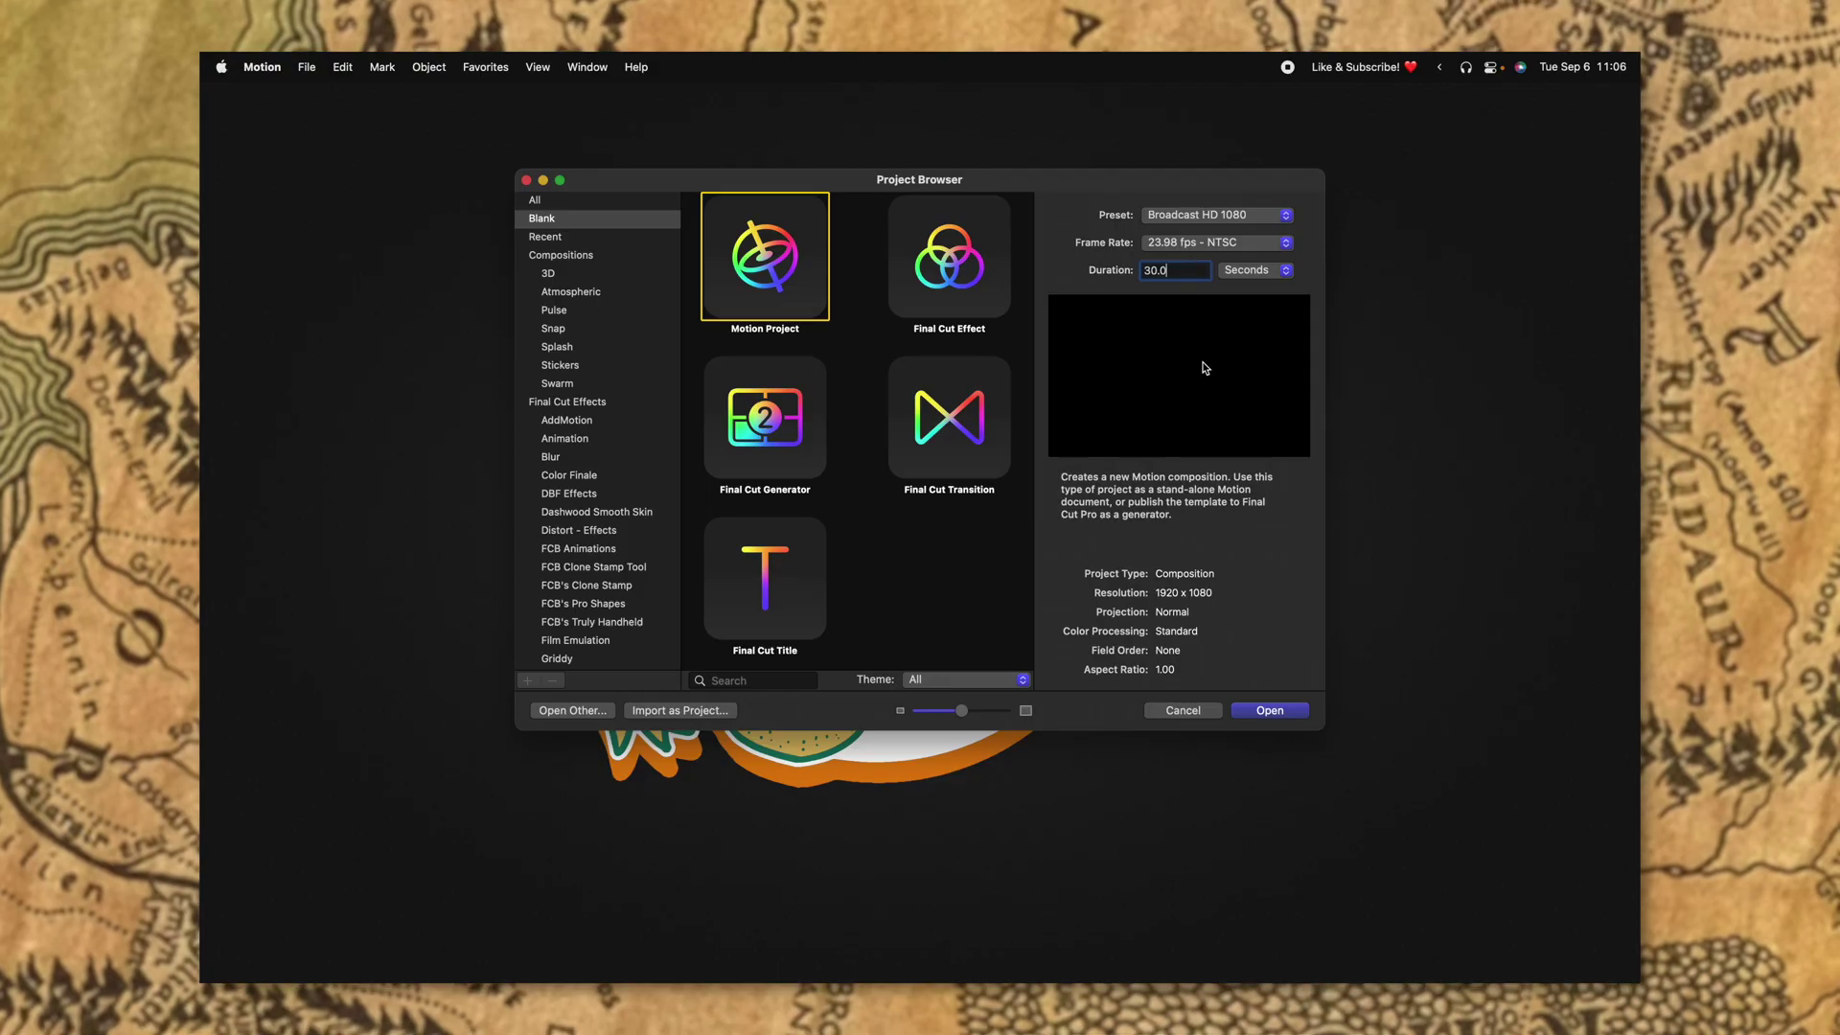
left_click(1273, 710)
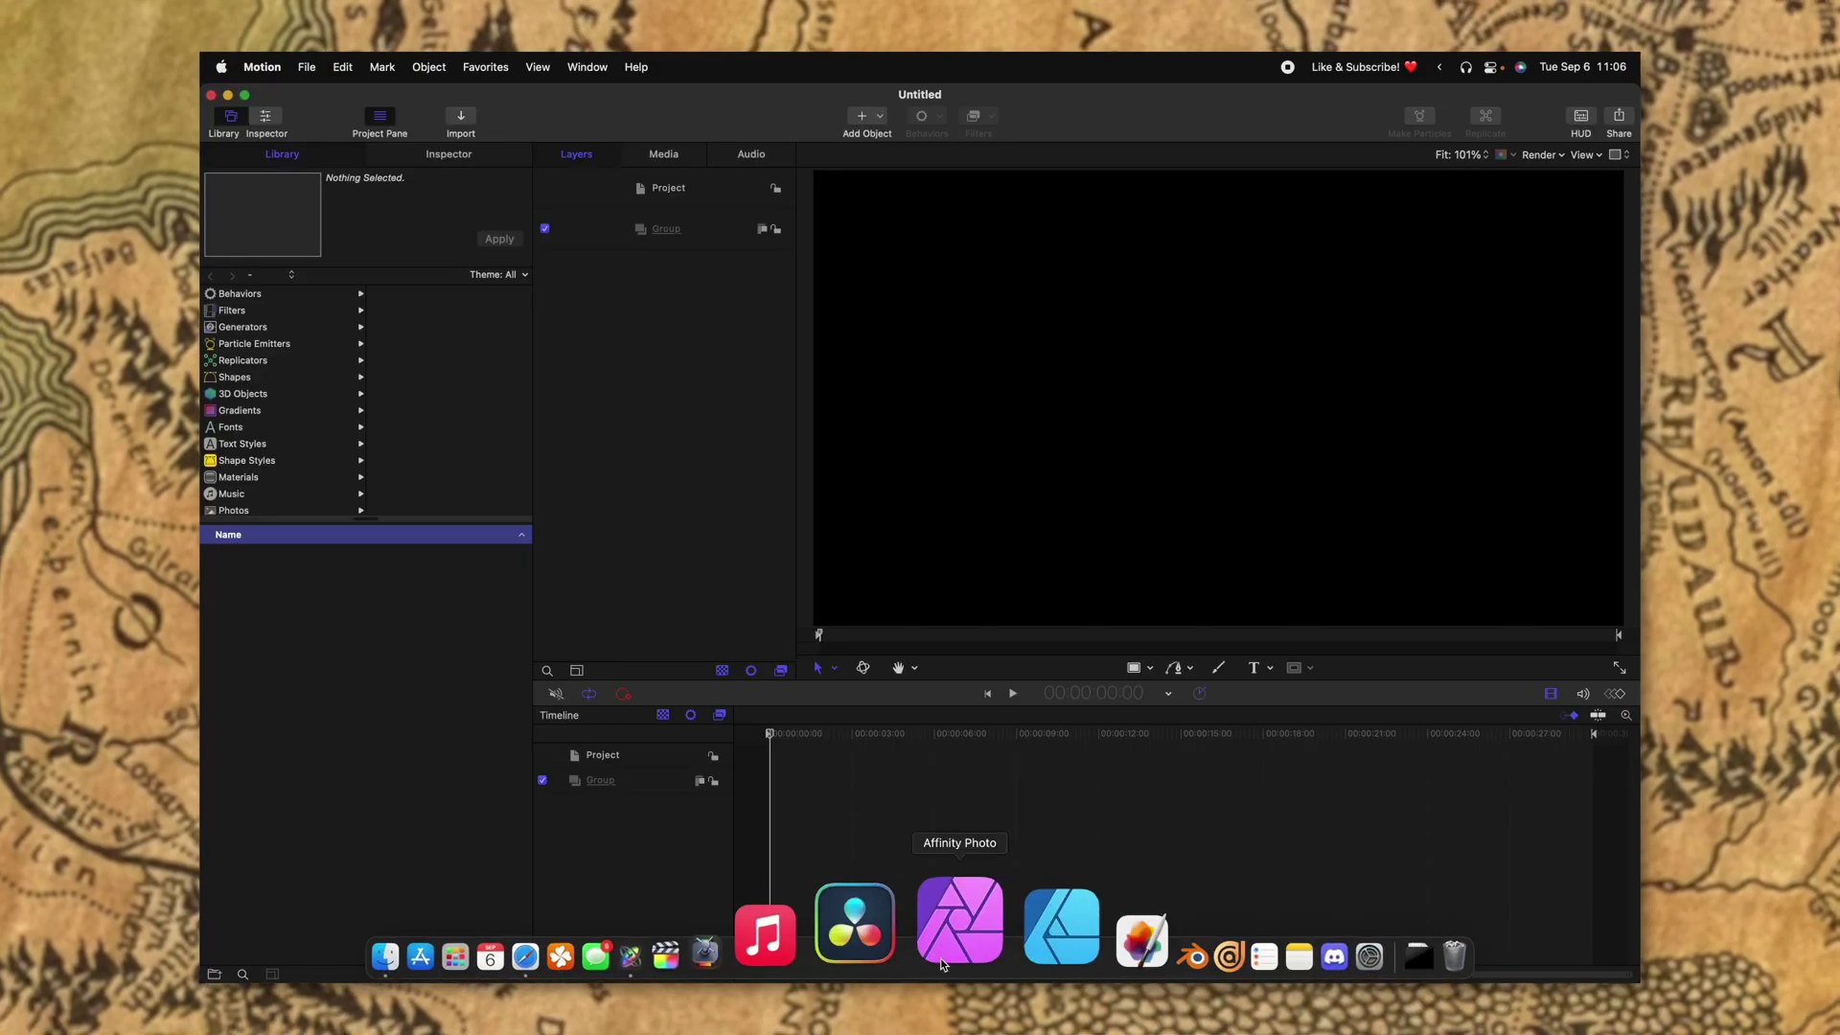
Import the map image NrgFc4C.jpeg into the project
key("super+i")
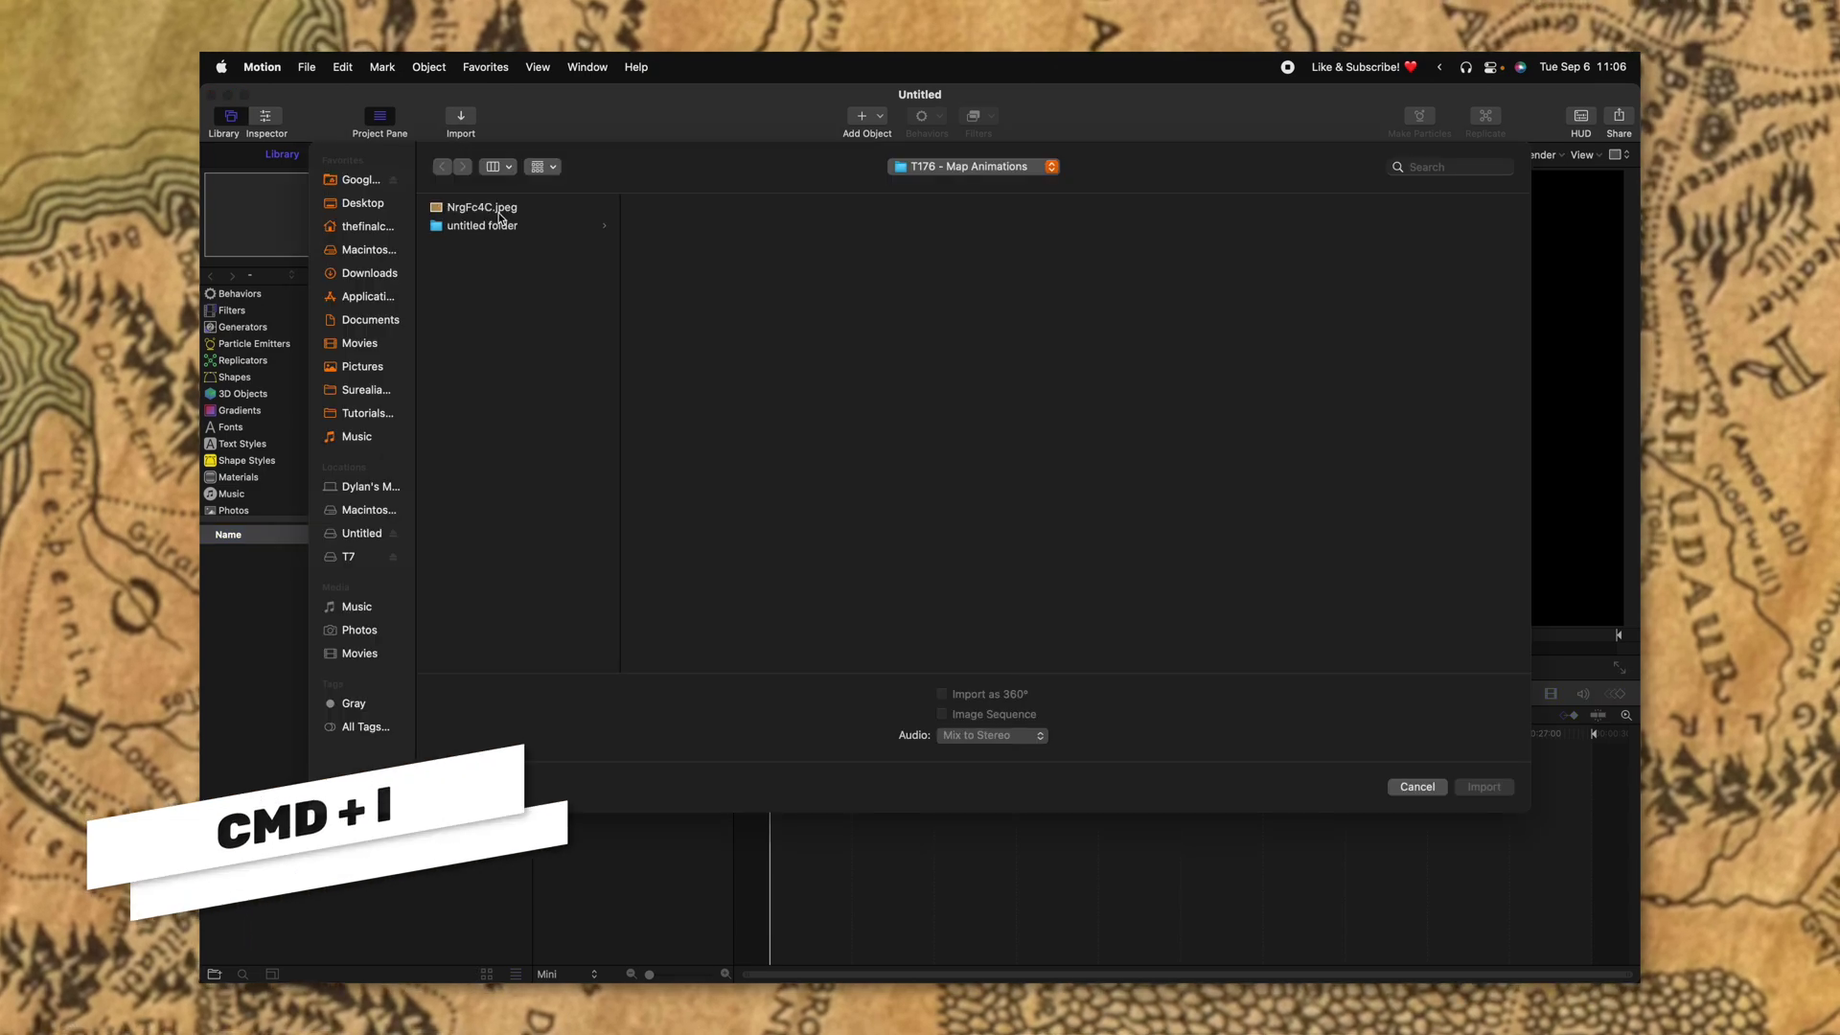
left_click(497, 214)
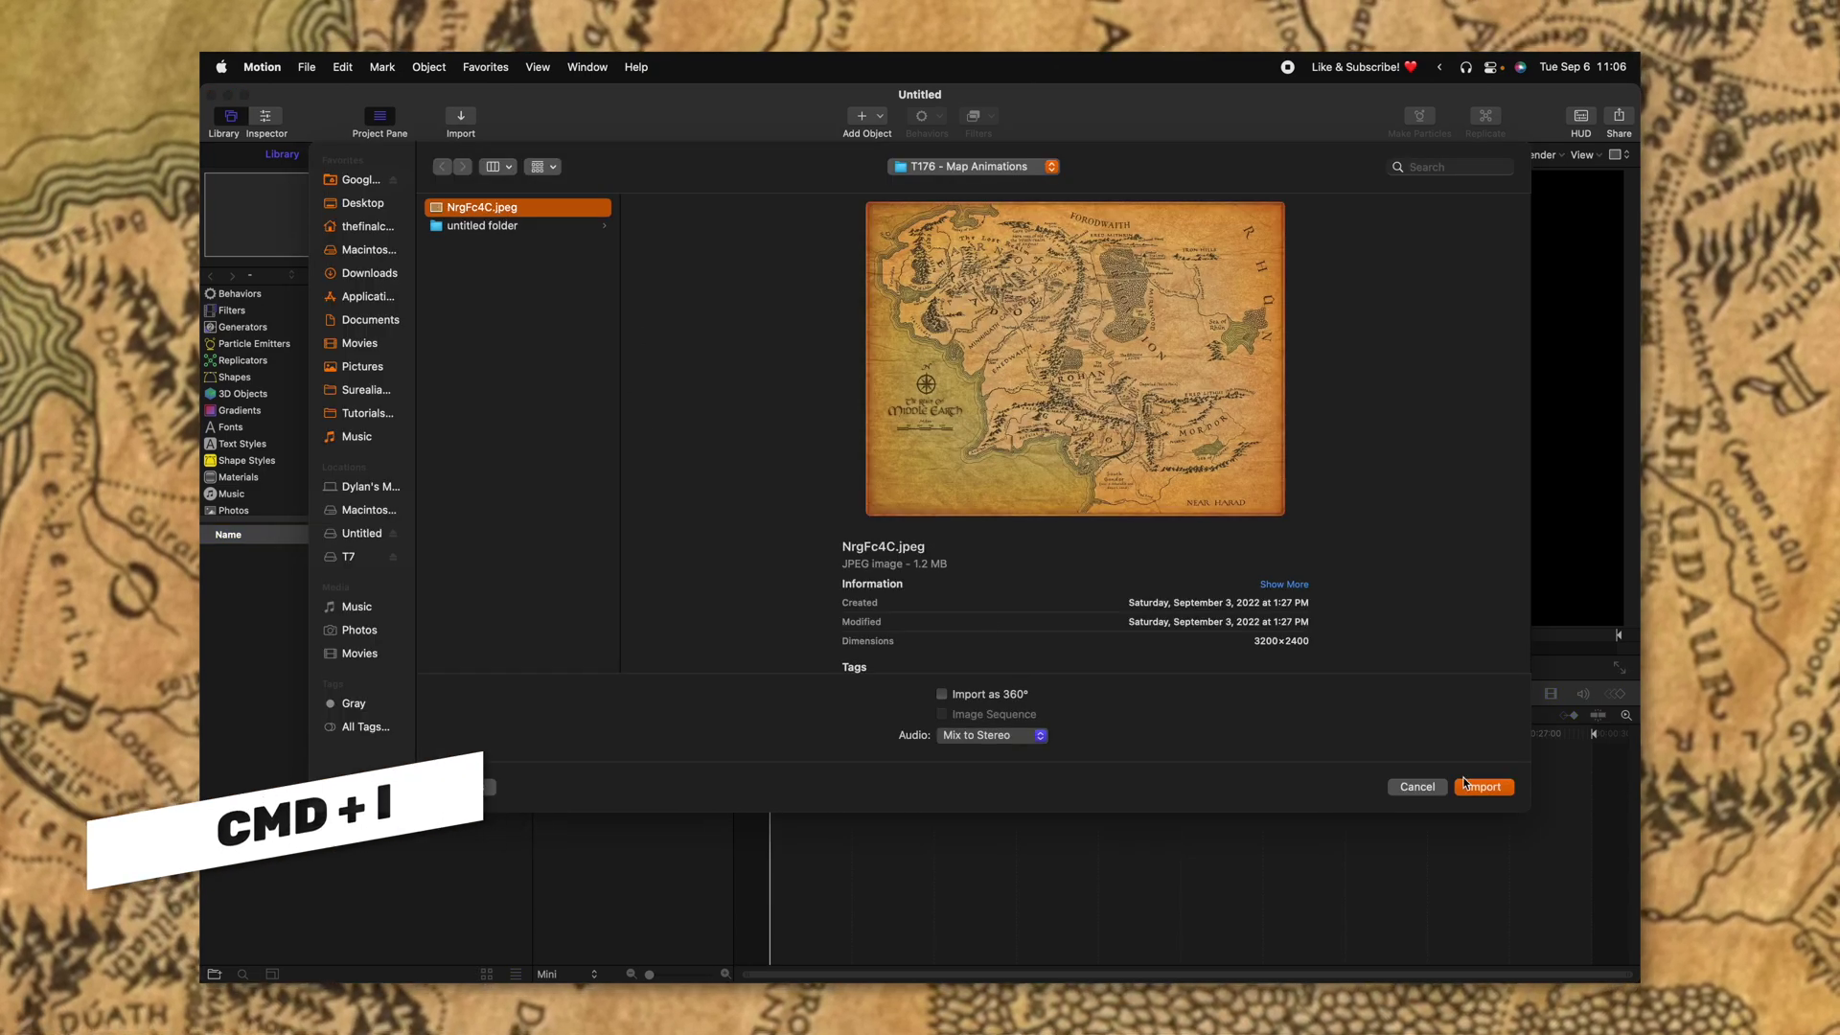
left_click(1485, 786)
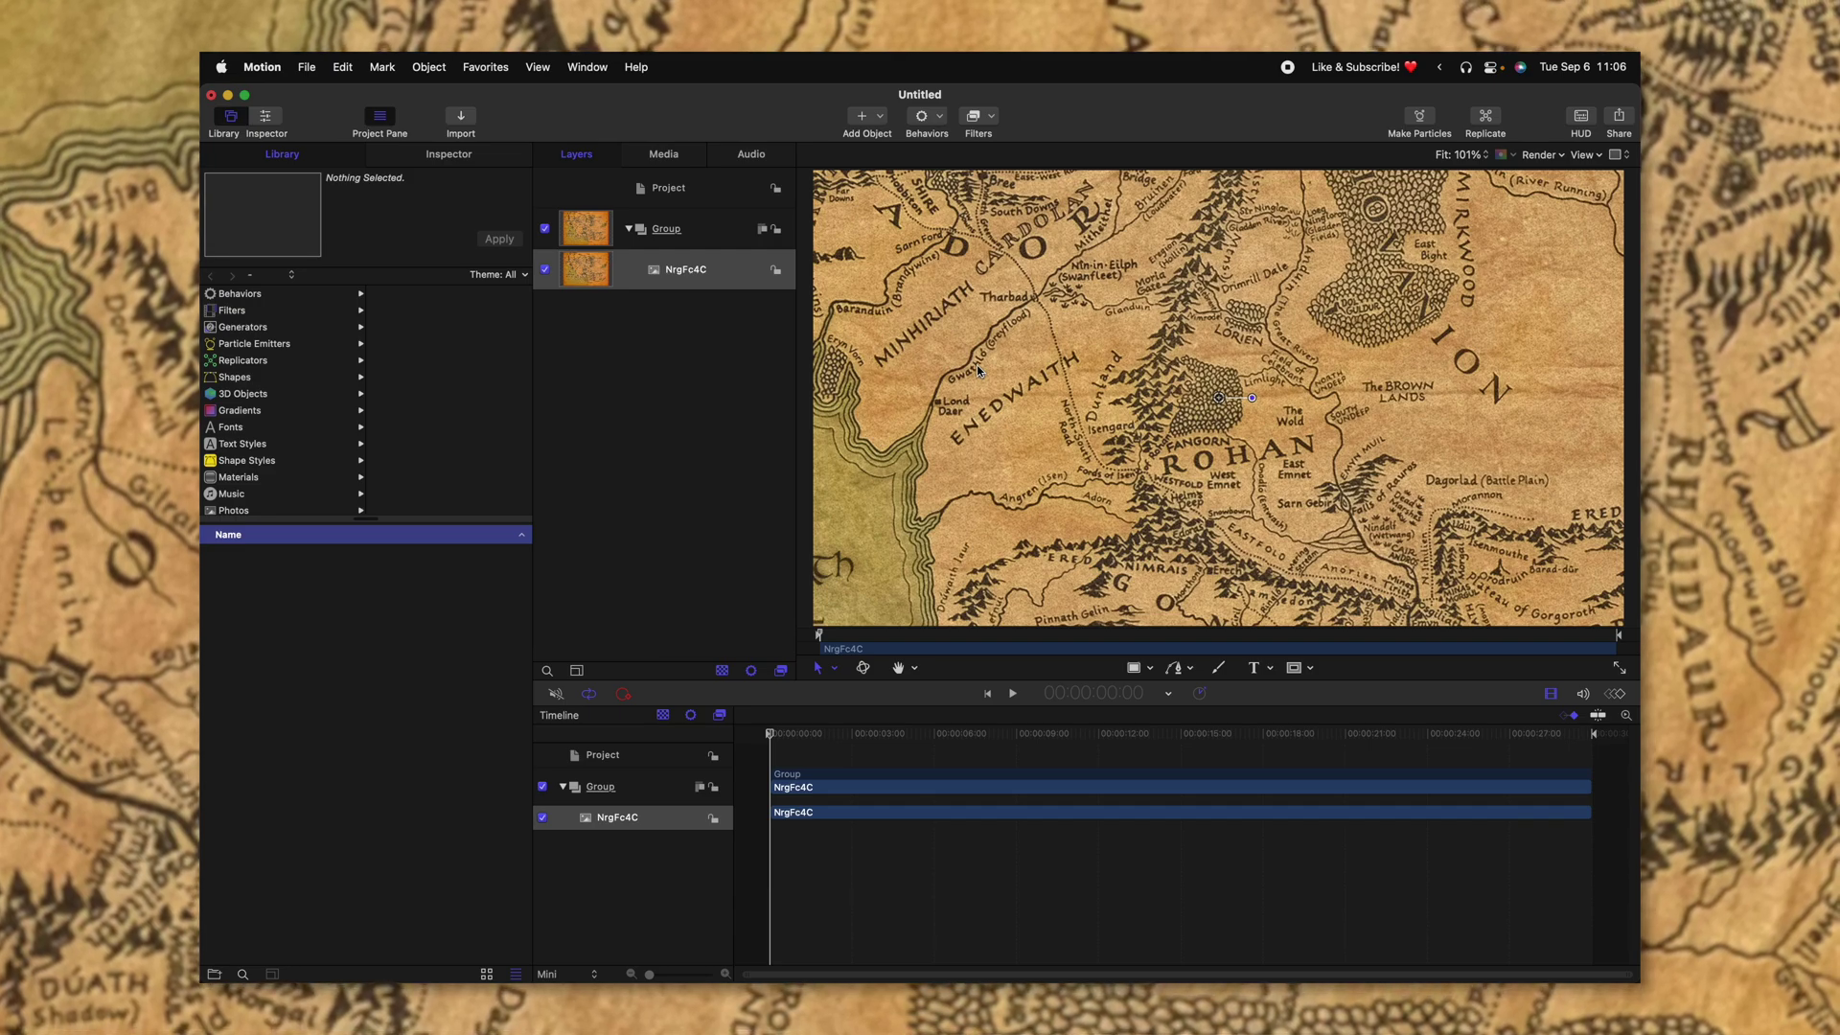
Zoom the canvas to 66% and rename the image layer to 'Map'
key("super+minus")
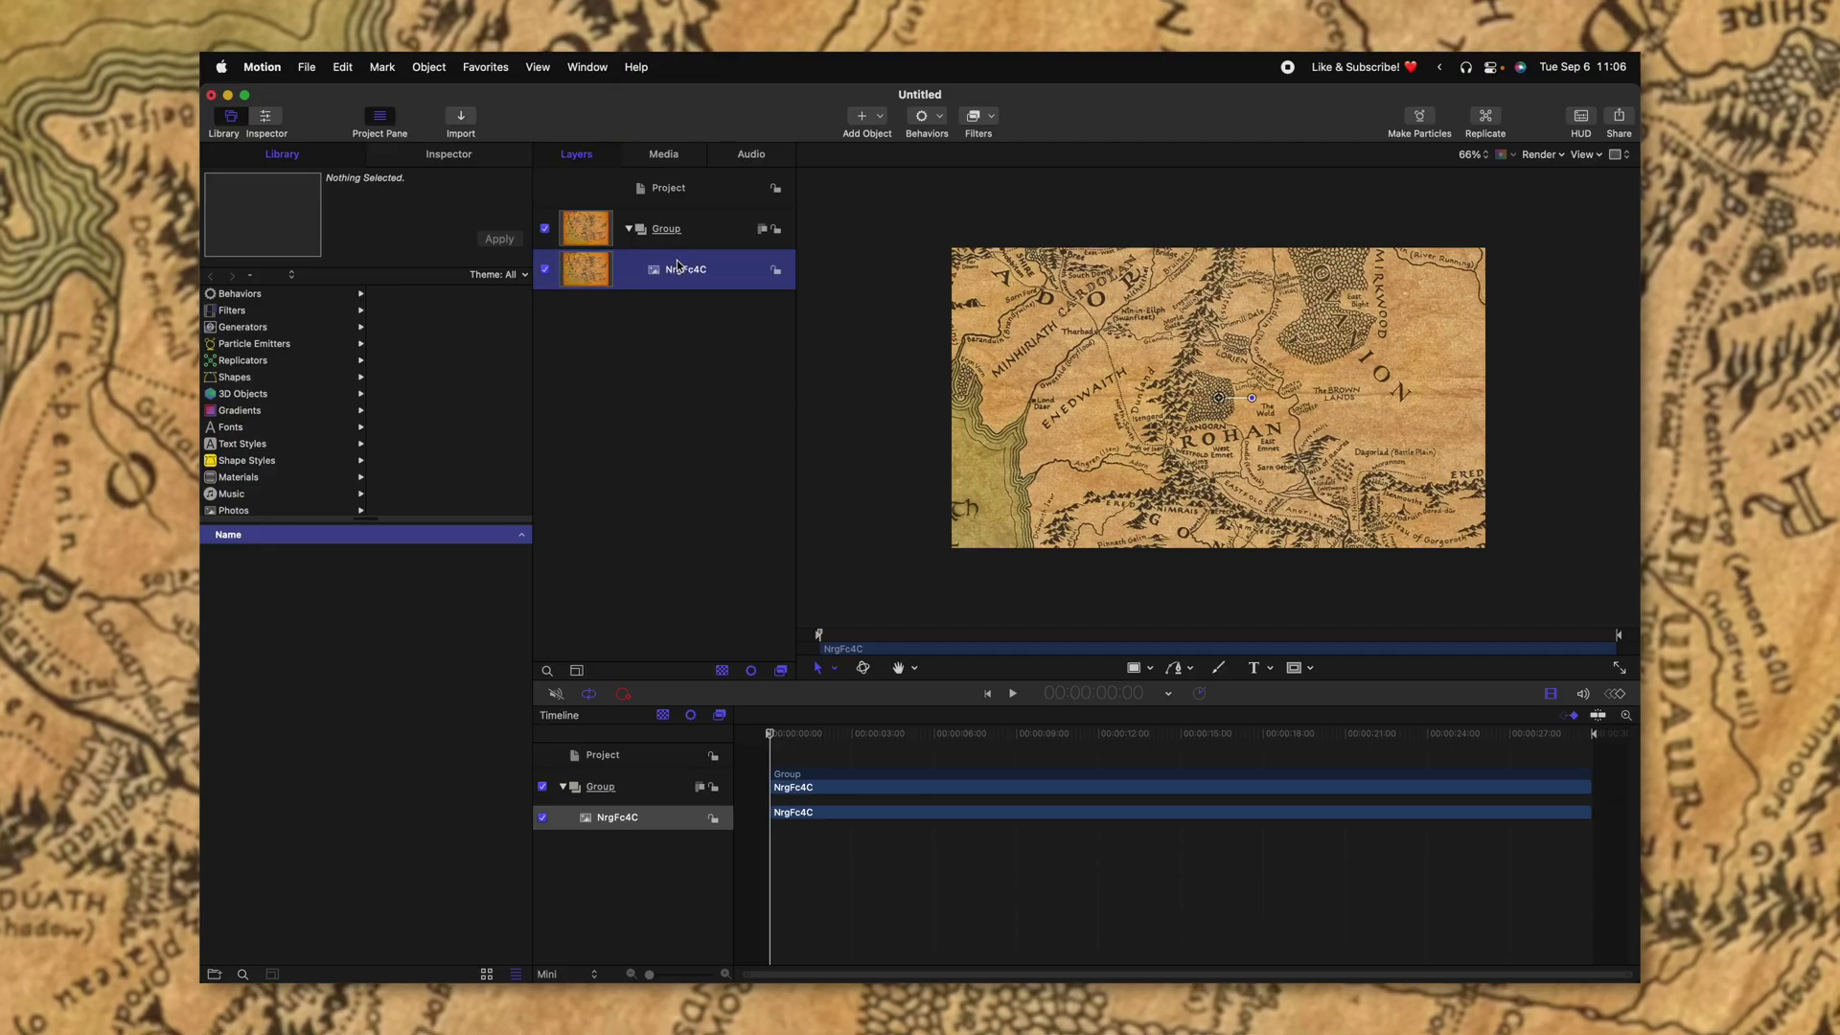
type("Map")
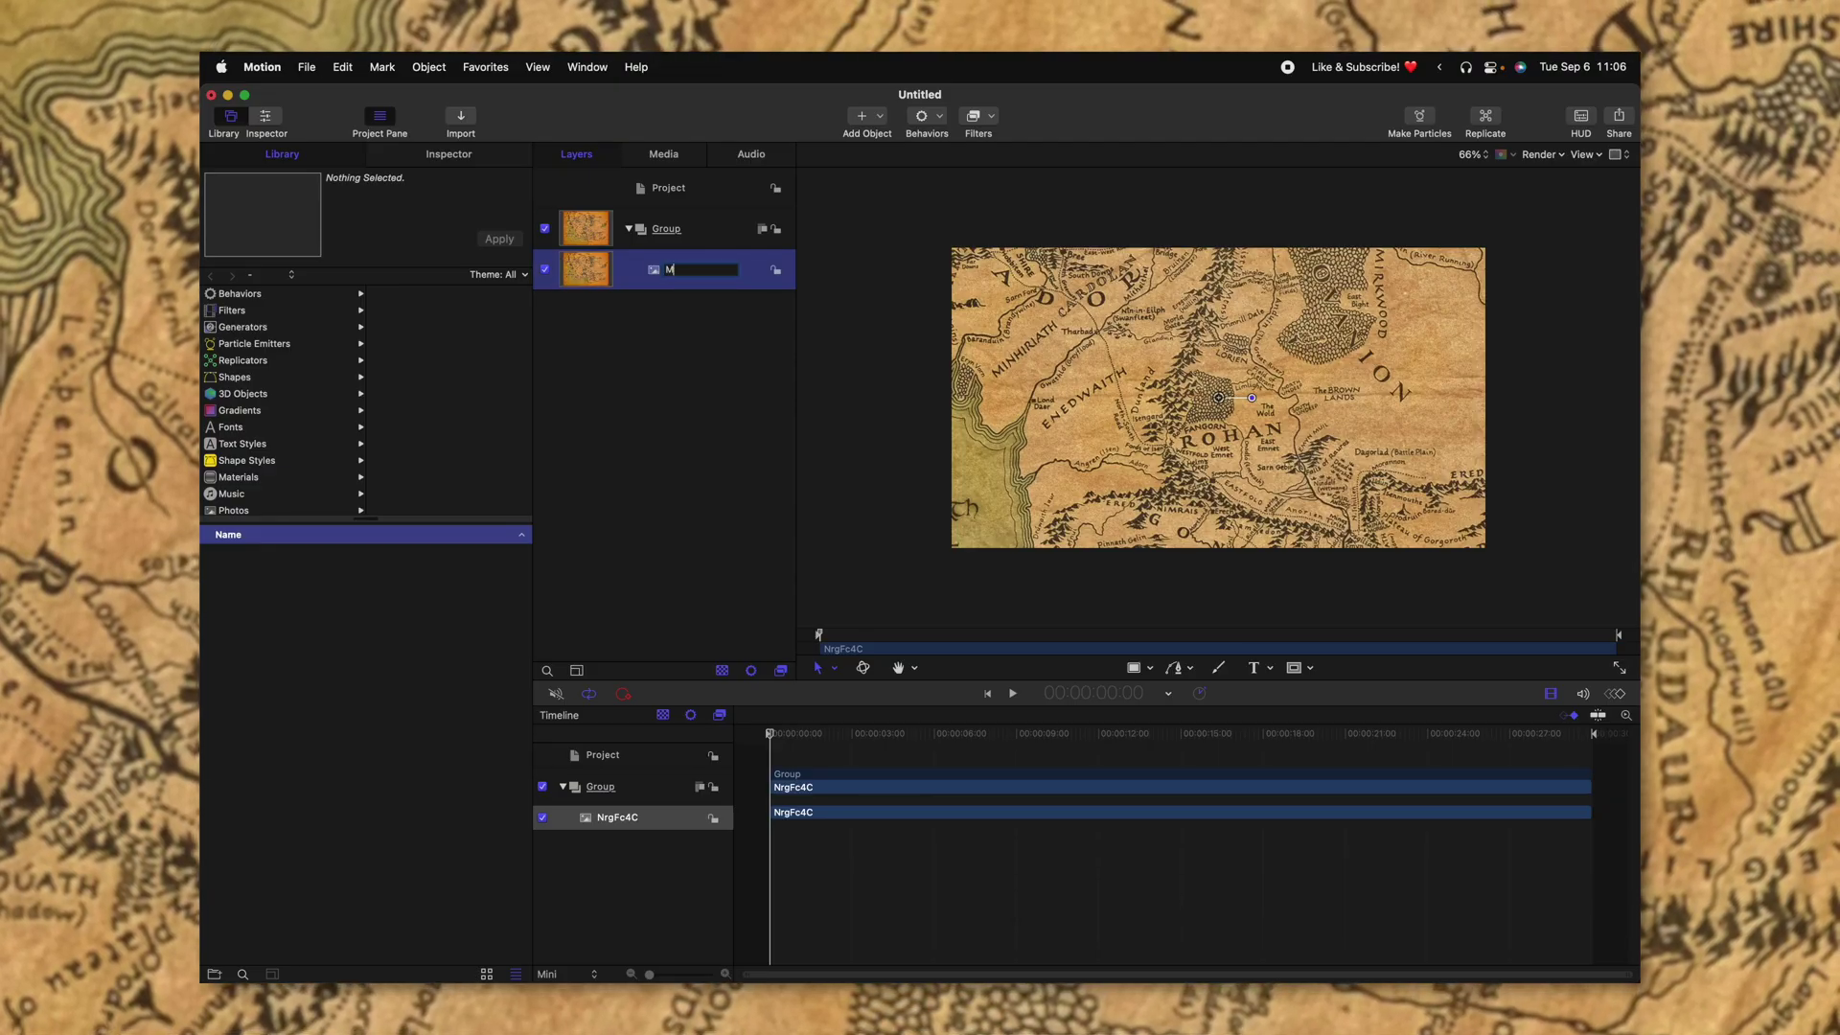
key("Return")
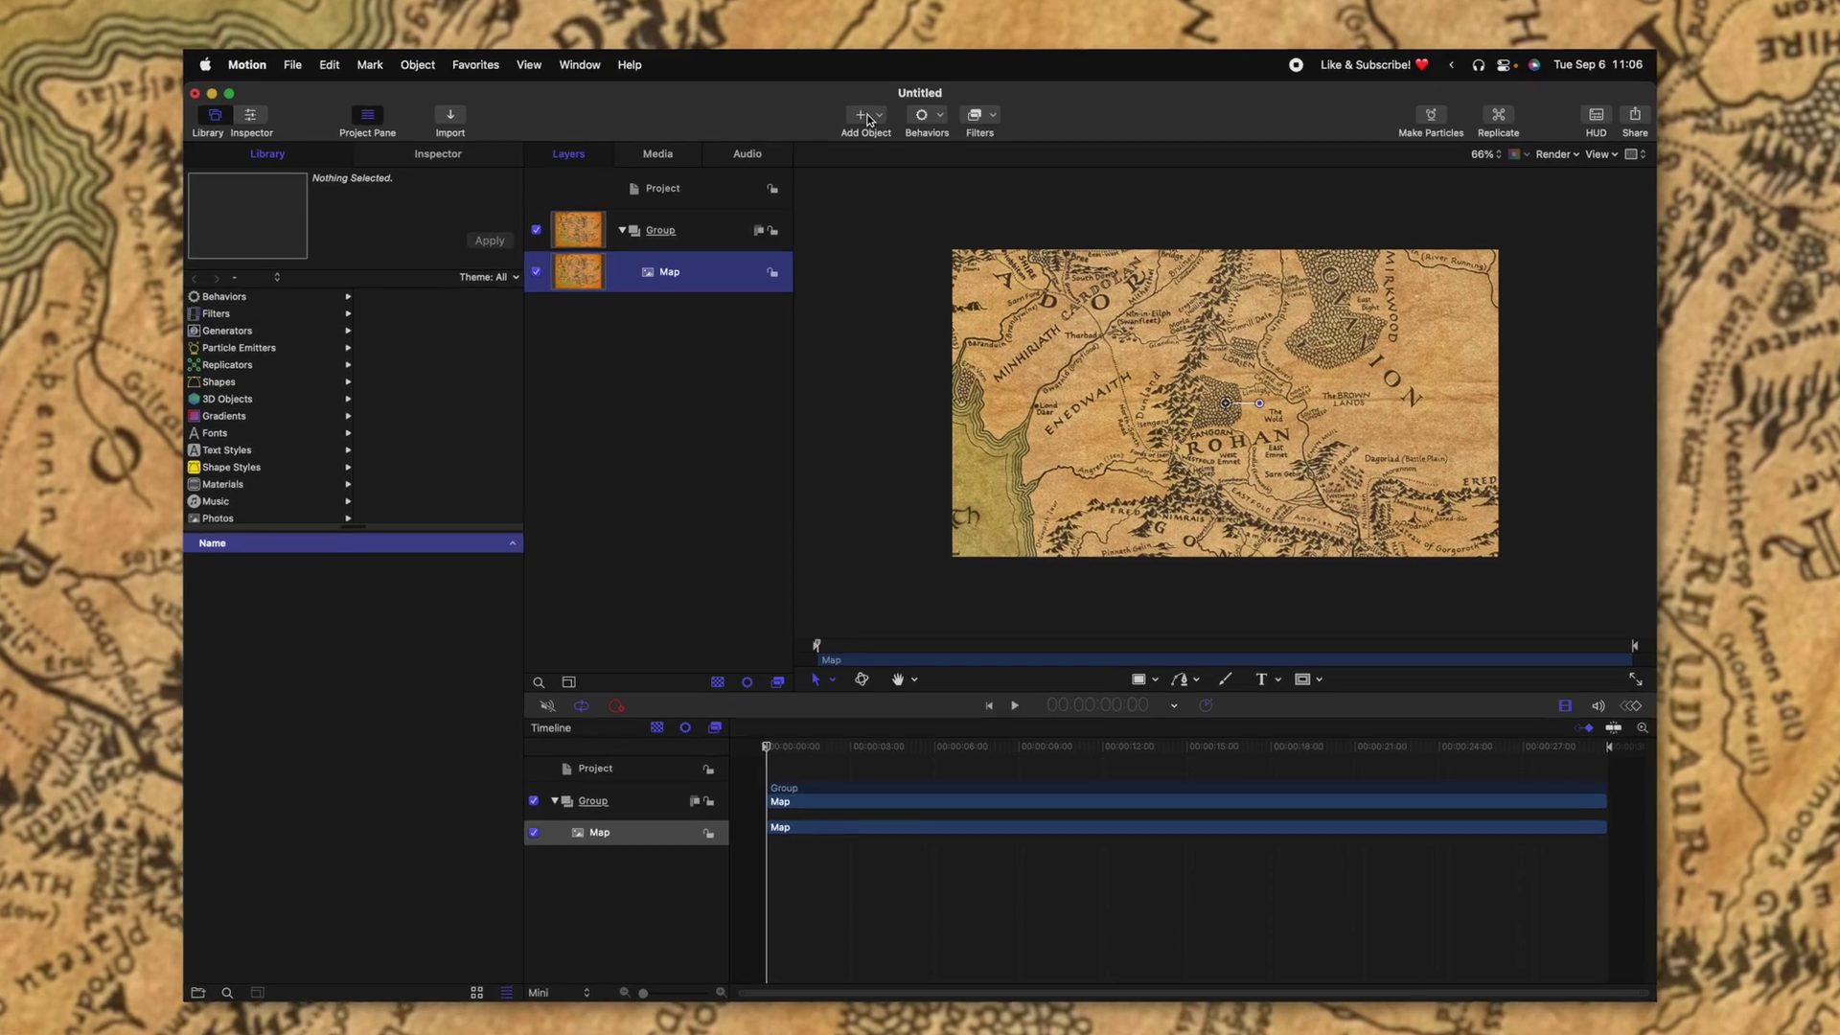
left_click(870, 119)
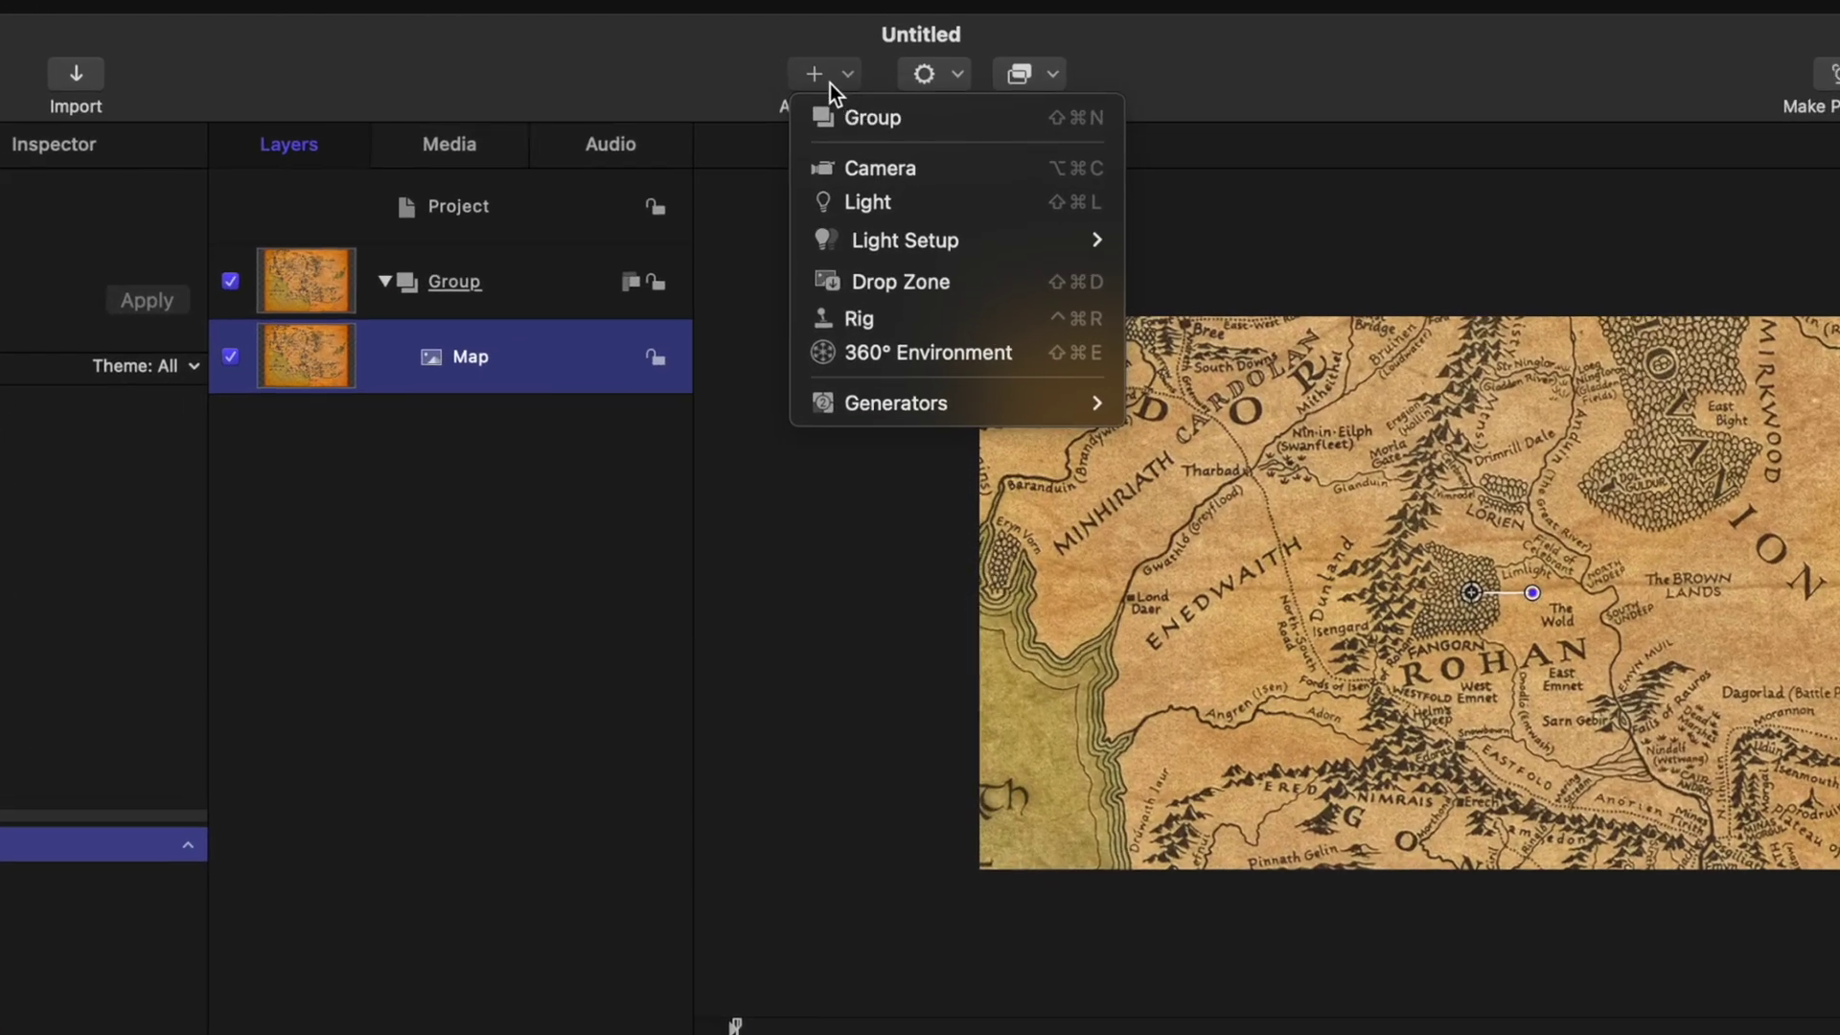
Add a camera, switch the group to 3D, and split the canvas into two views
left_click(838, 164)
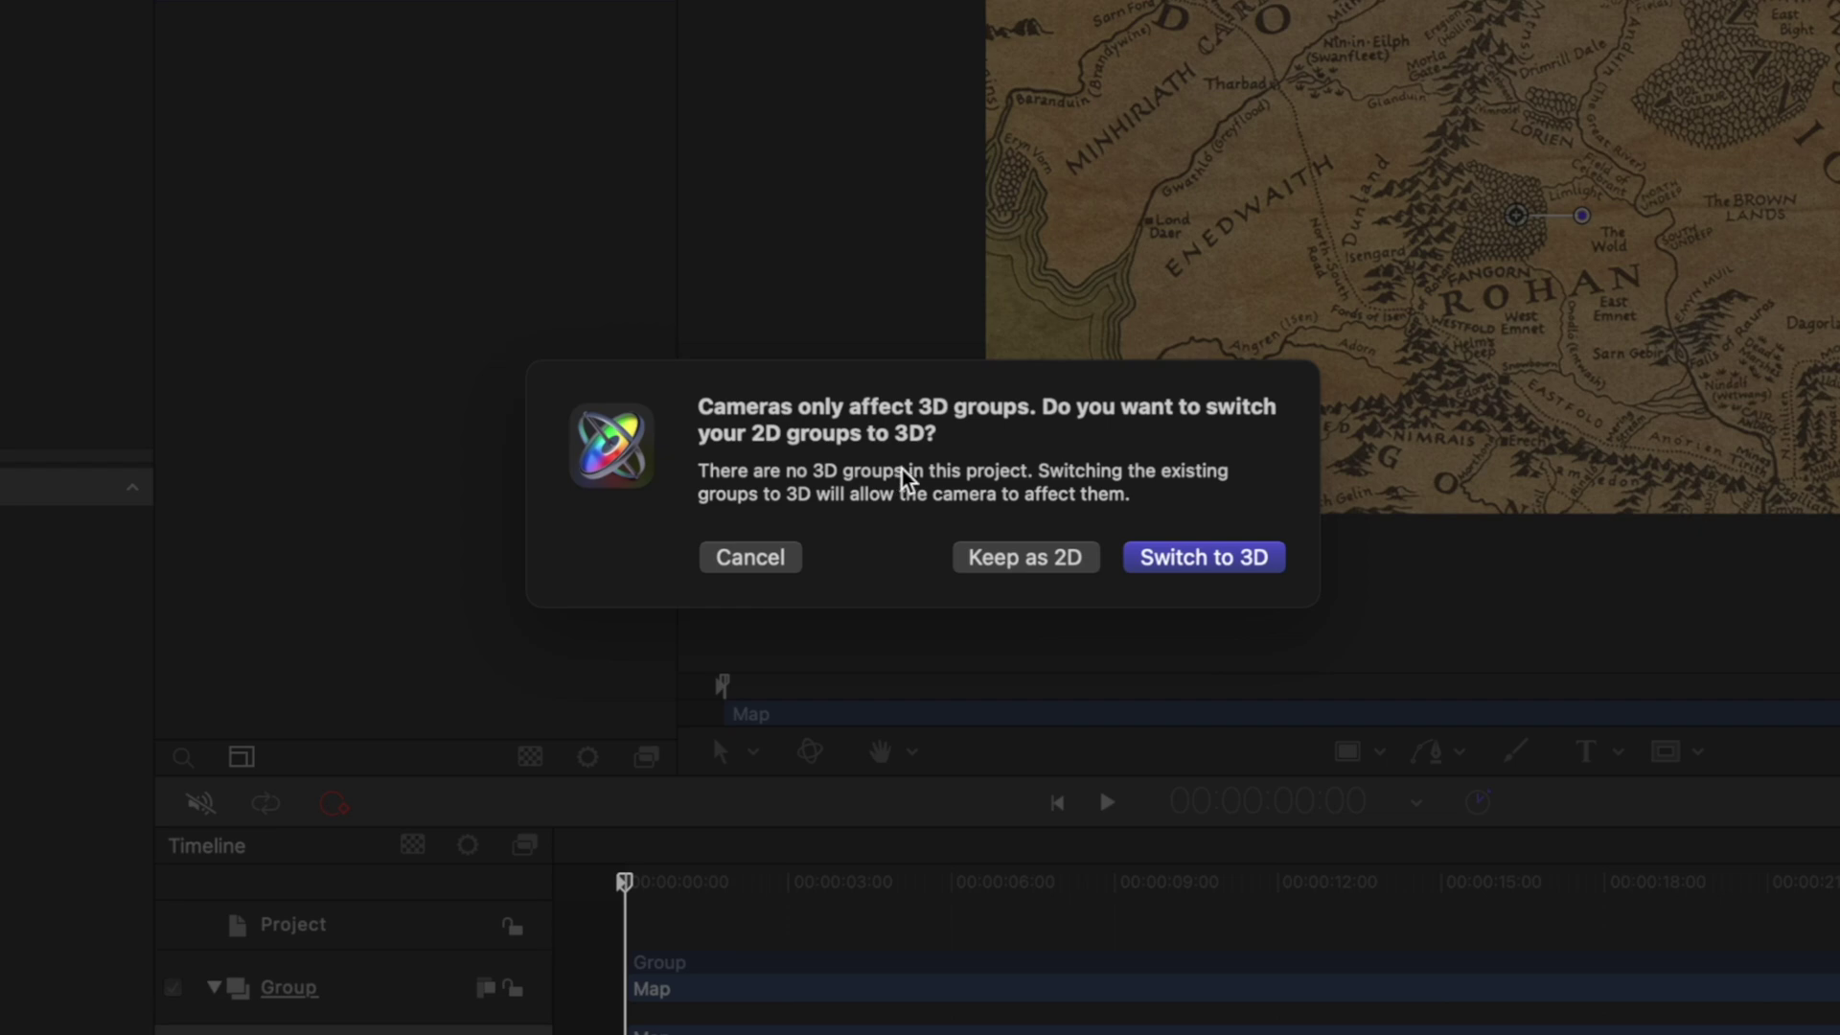
left_click(1273, 553)
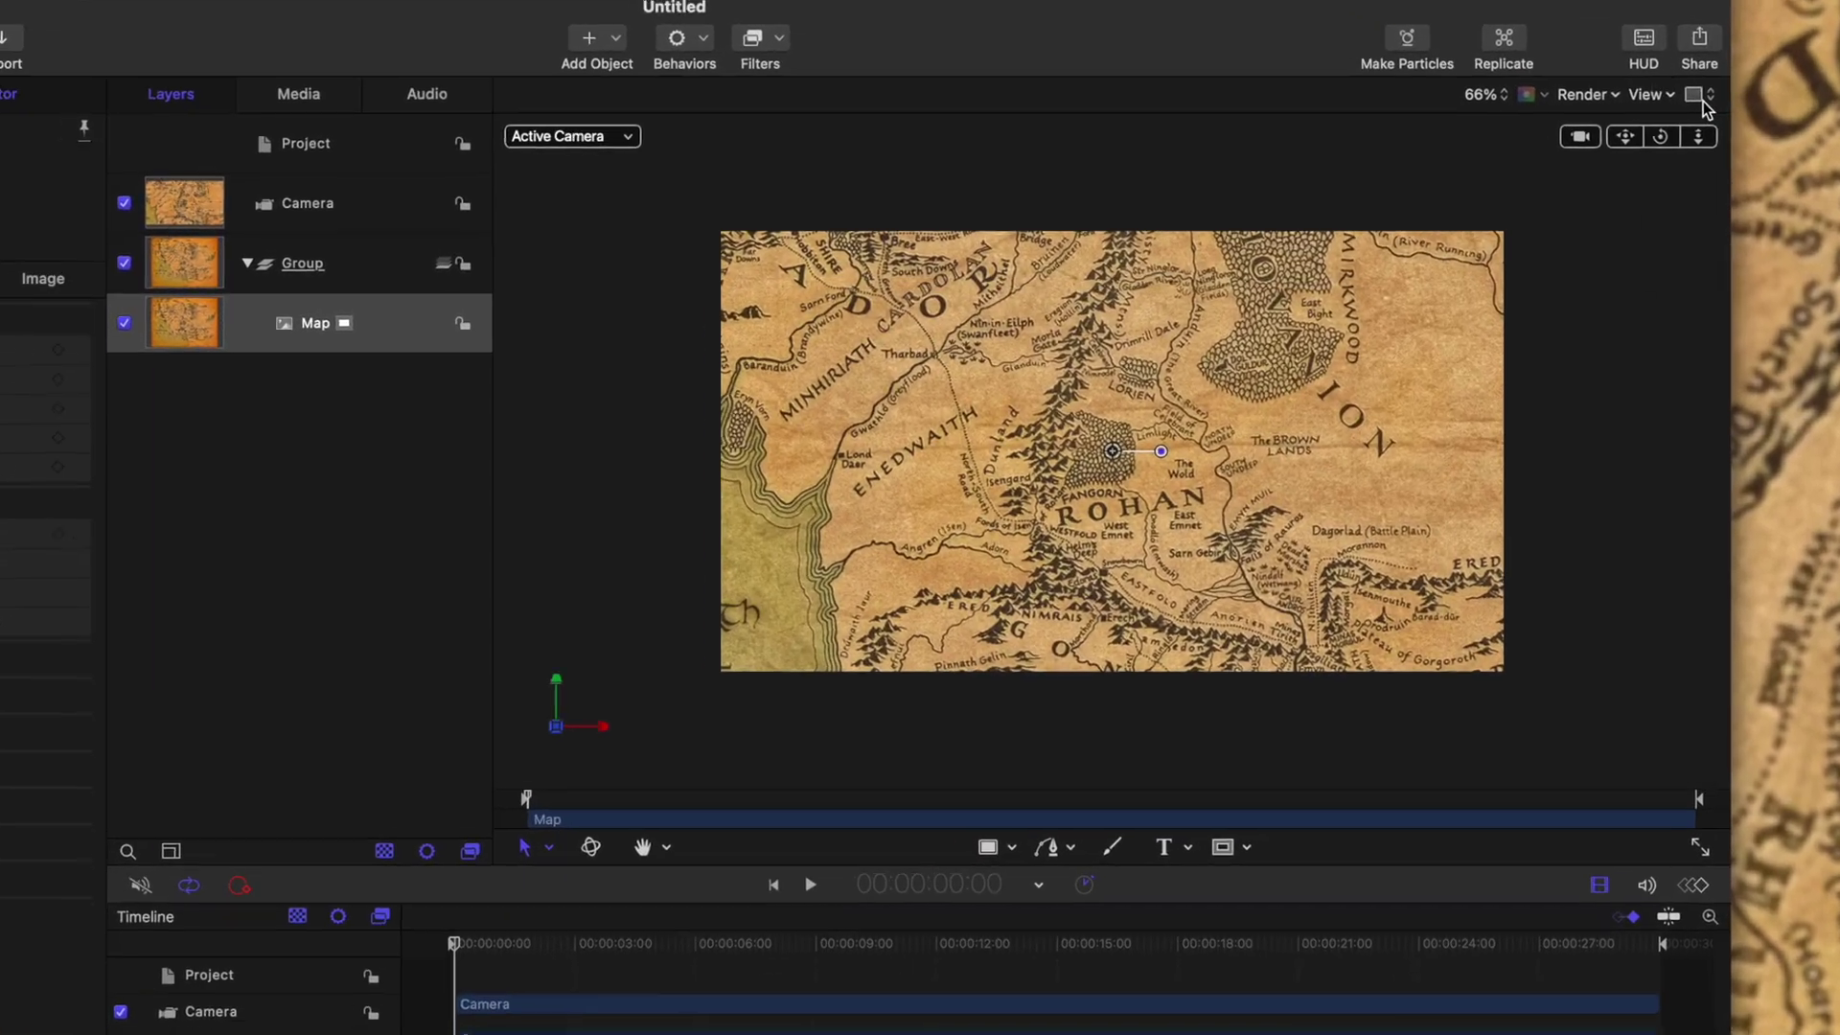
left_click(1700, 97)
left_click(1705, 120)
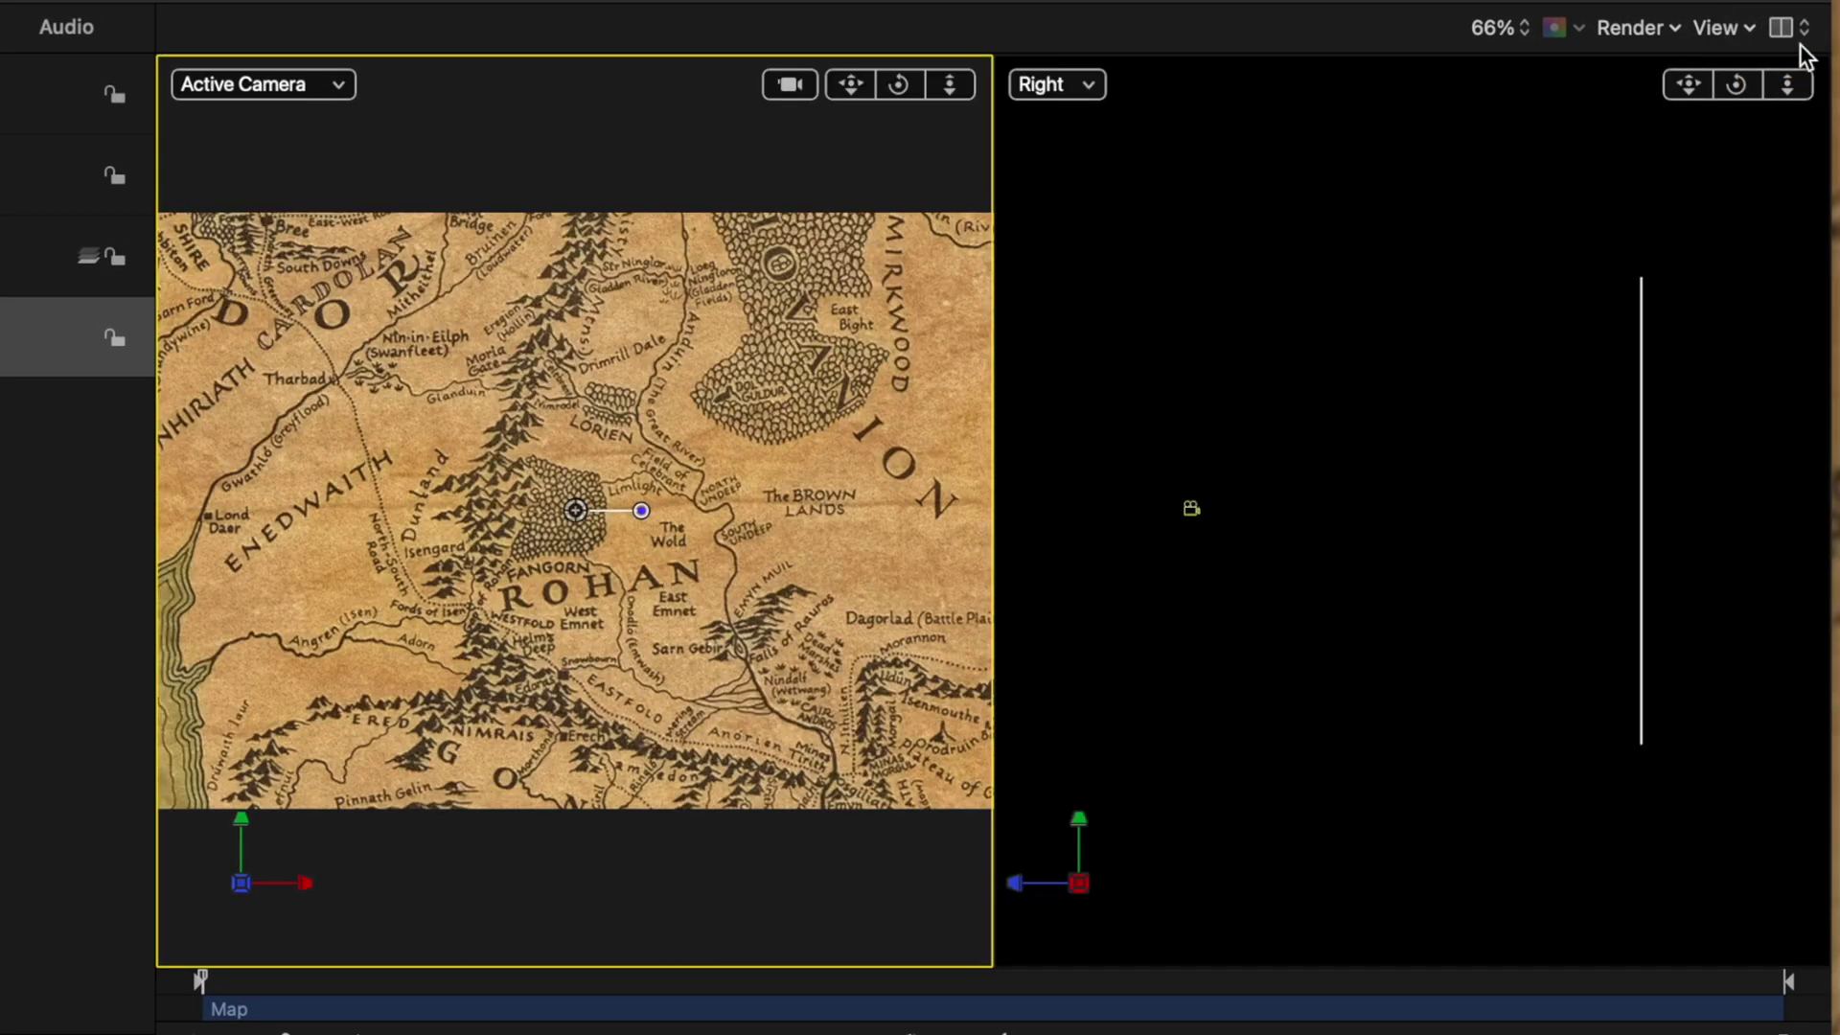
left_click(1474, 383)
left_click(766, 424)
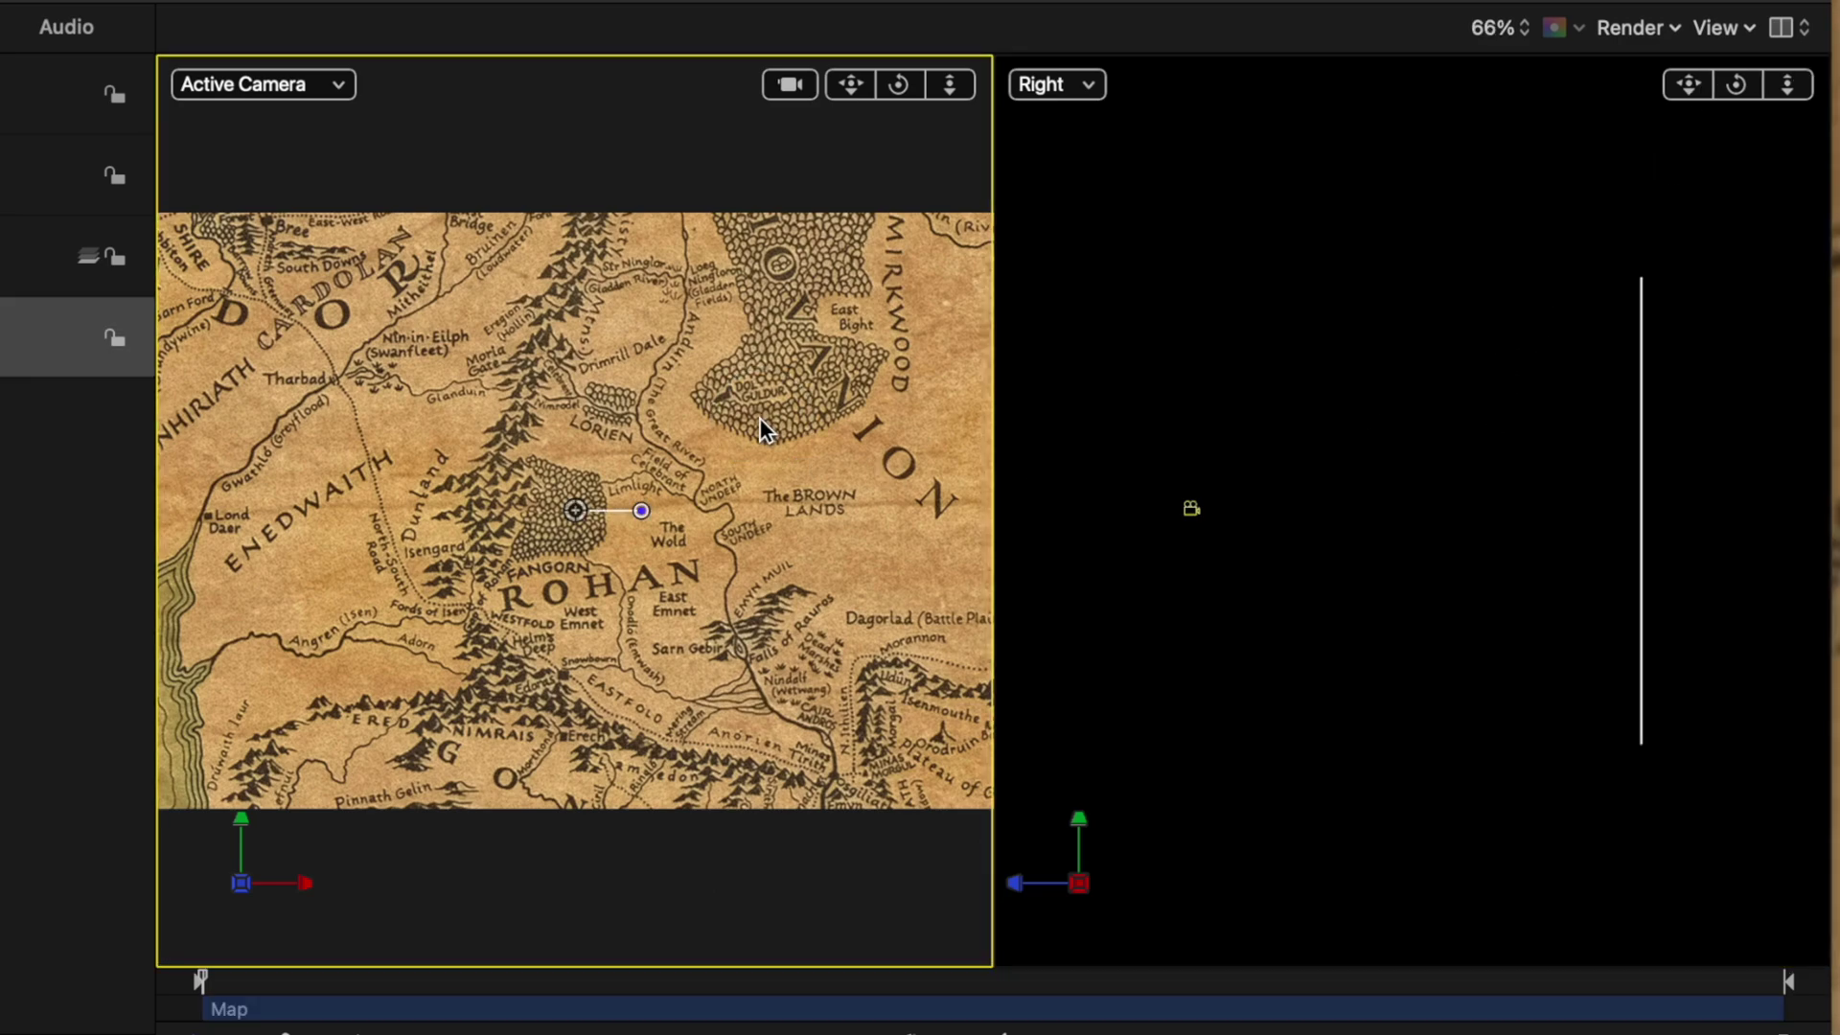
key("shift+z")
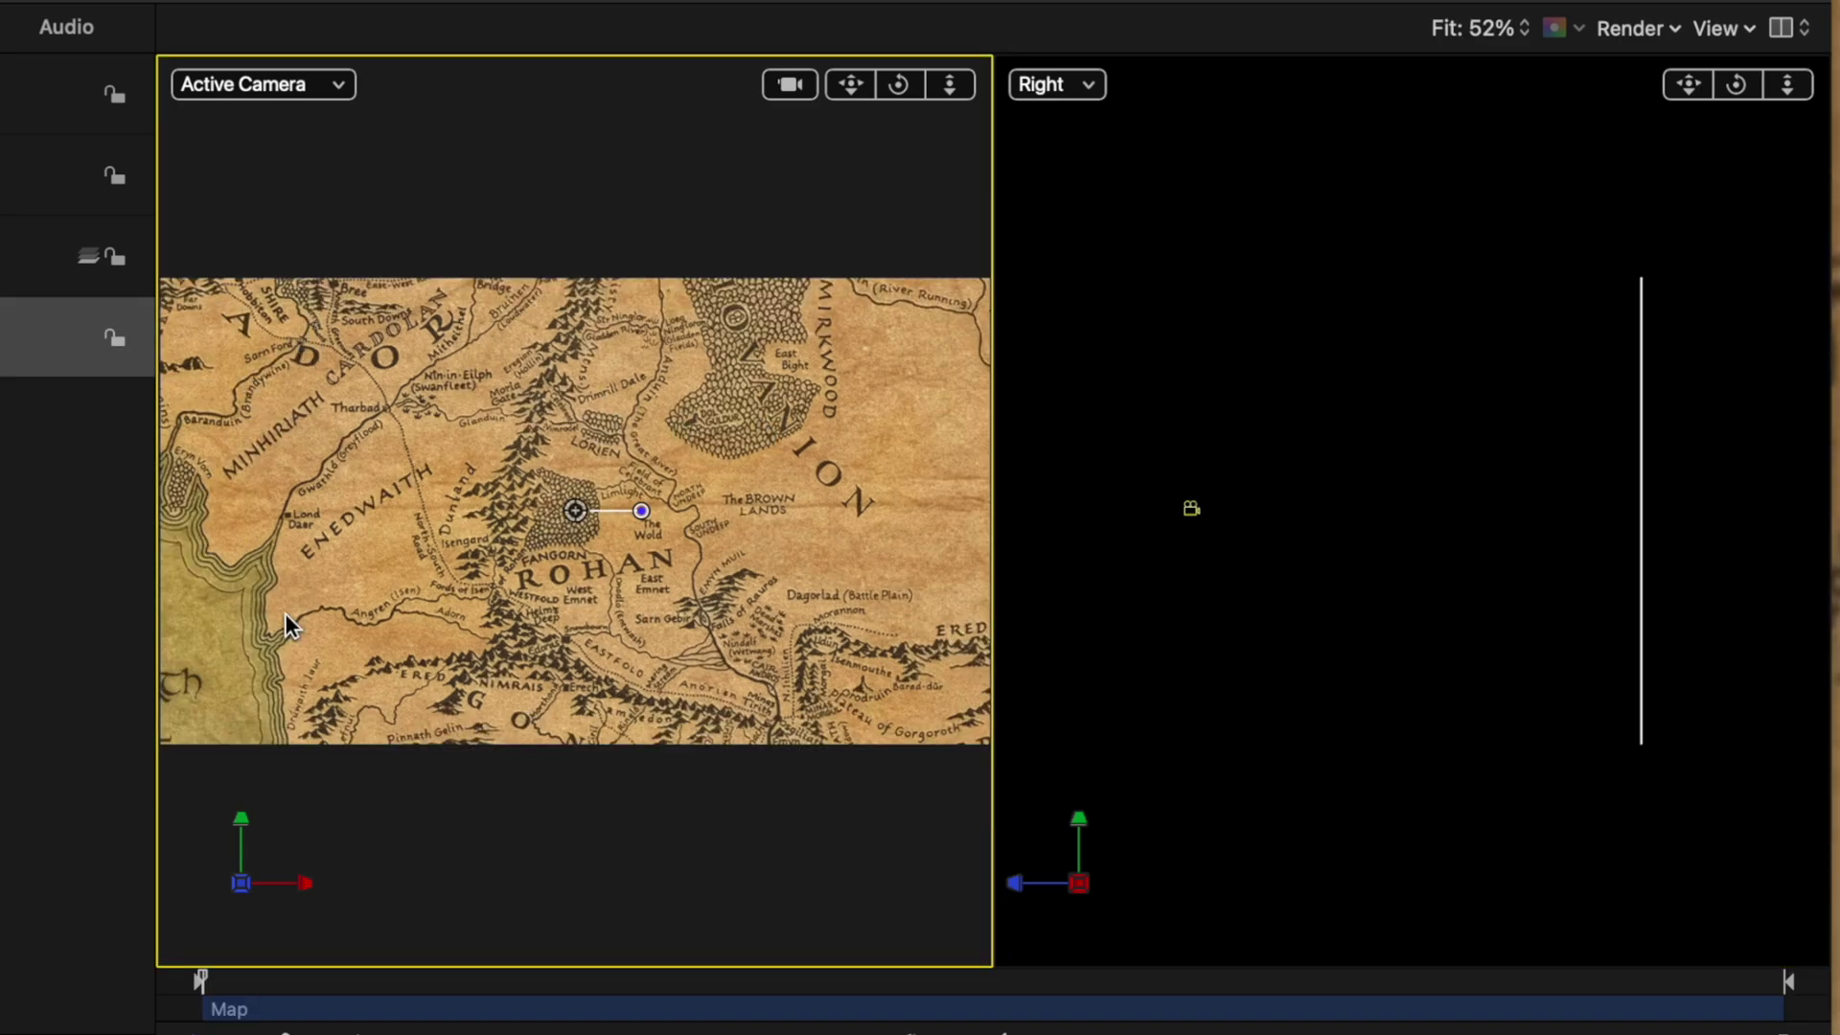
Work in the Right view, undoing a trial camera move and clearing the selection
left_click(1522, 454)
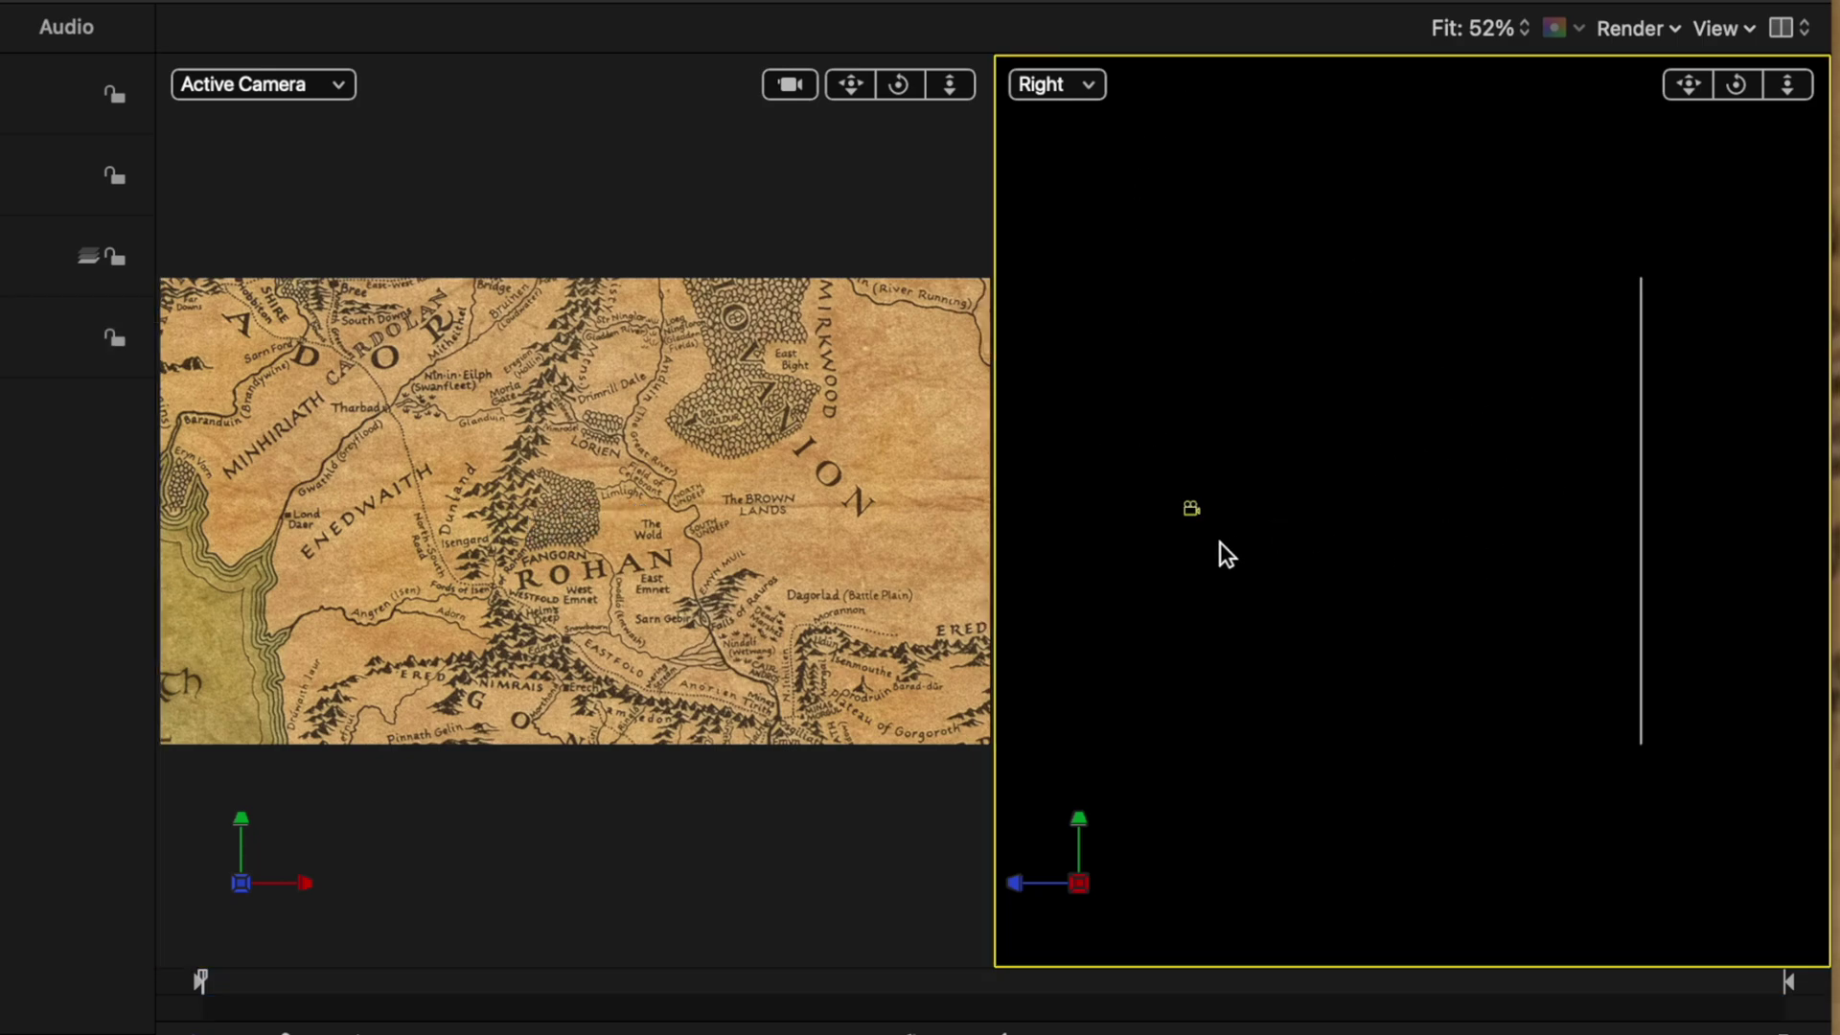
left_click_drag(1188, 513, 1299, 431)
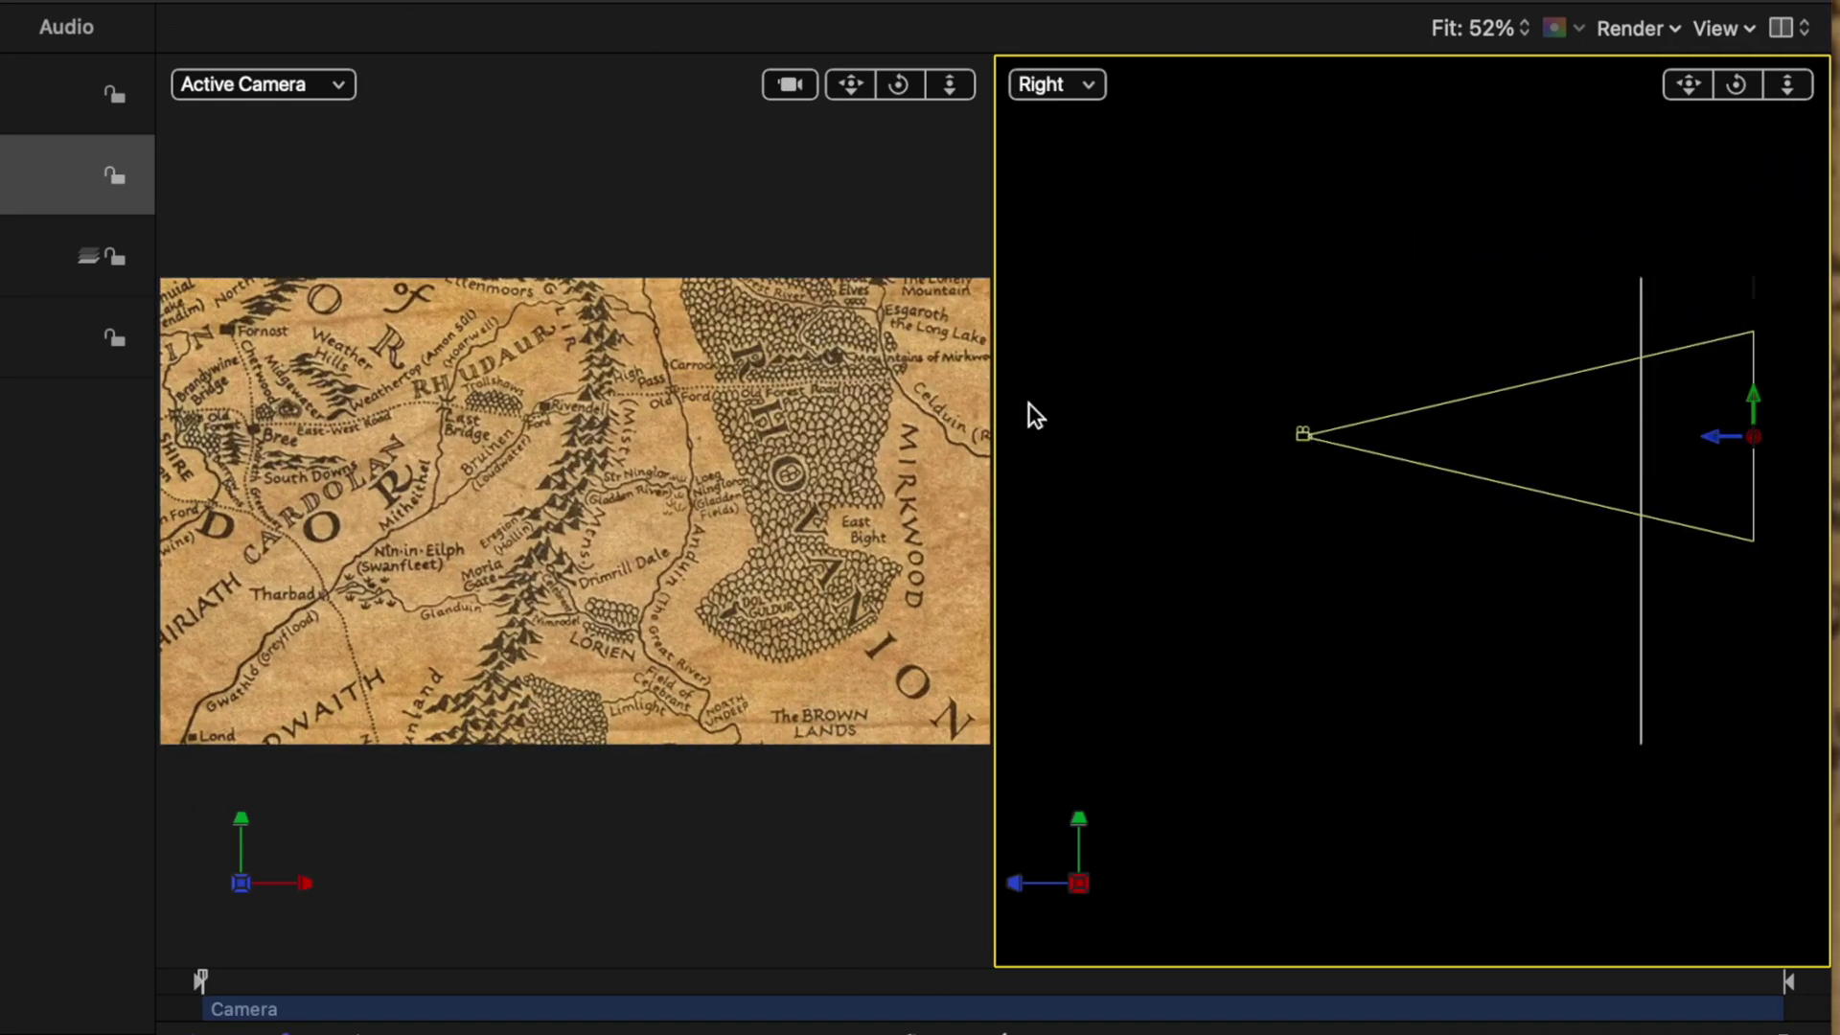
key("super+z")
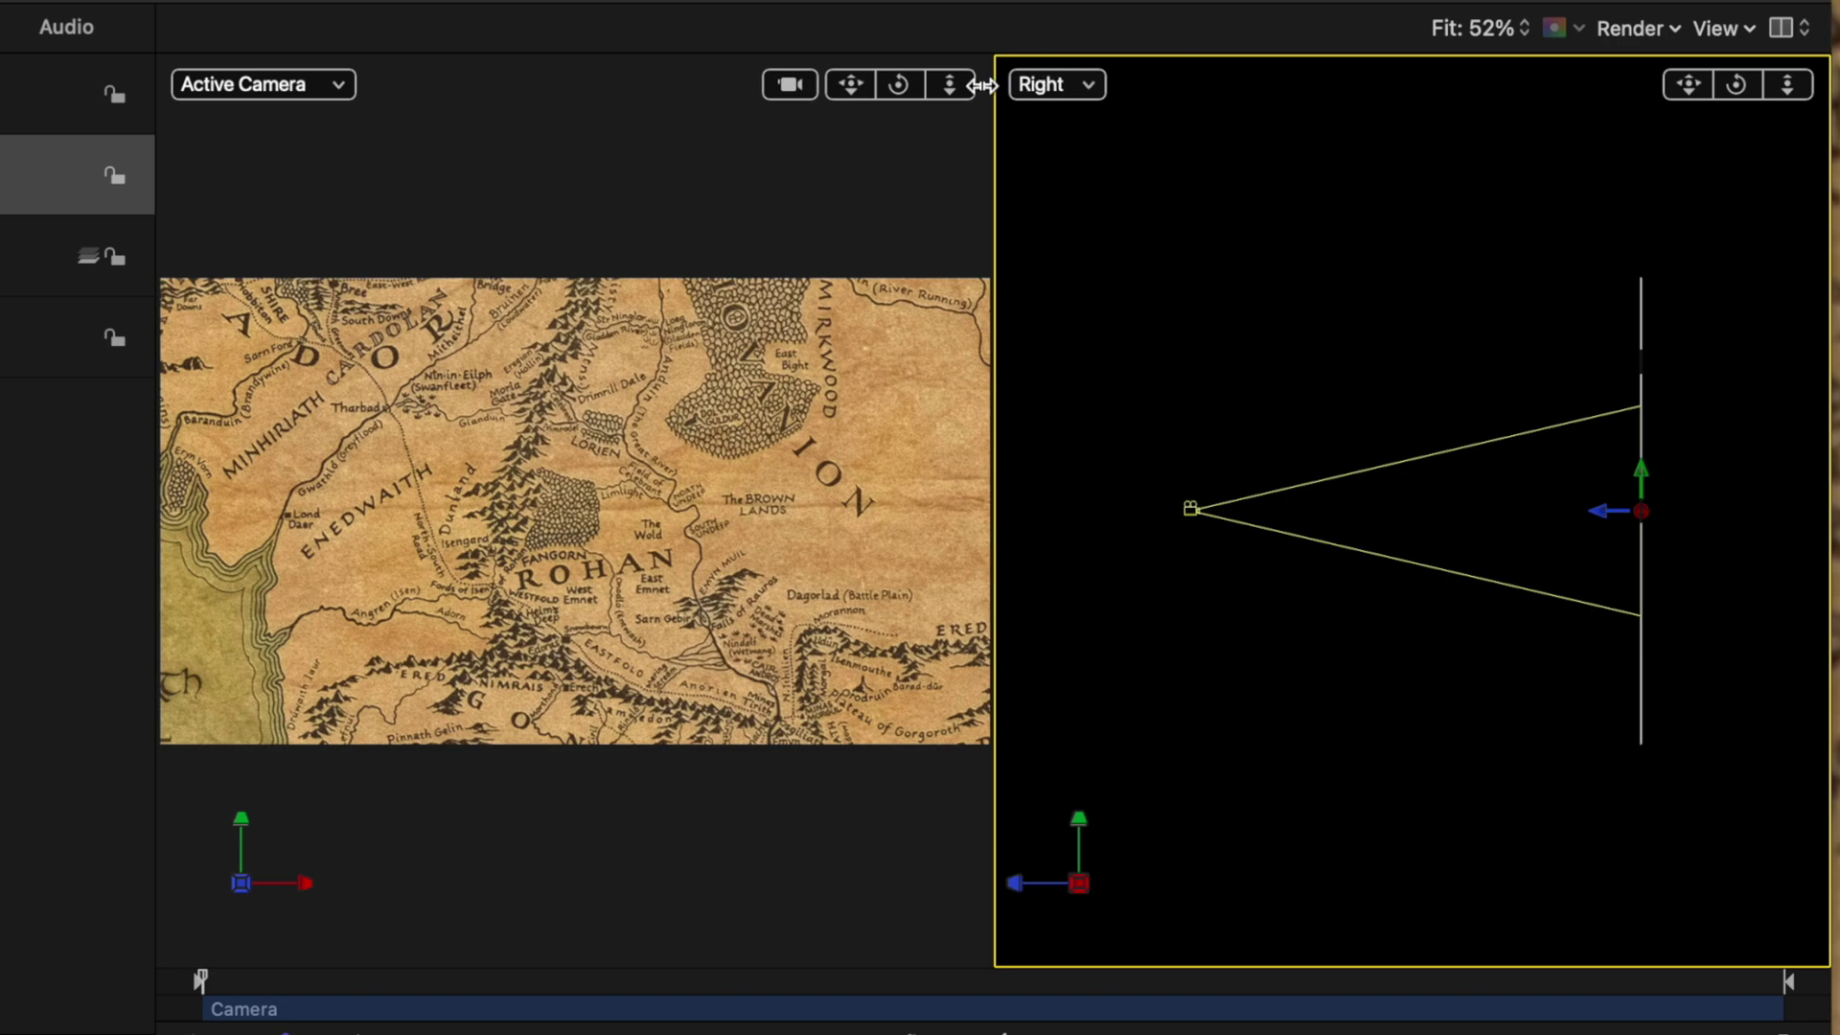
left_click(773, 875)
left_click(1215, 808)
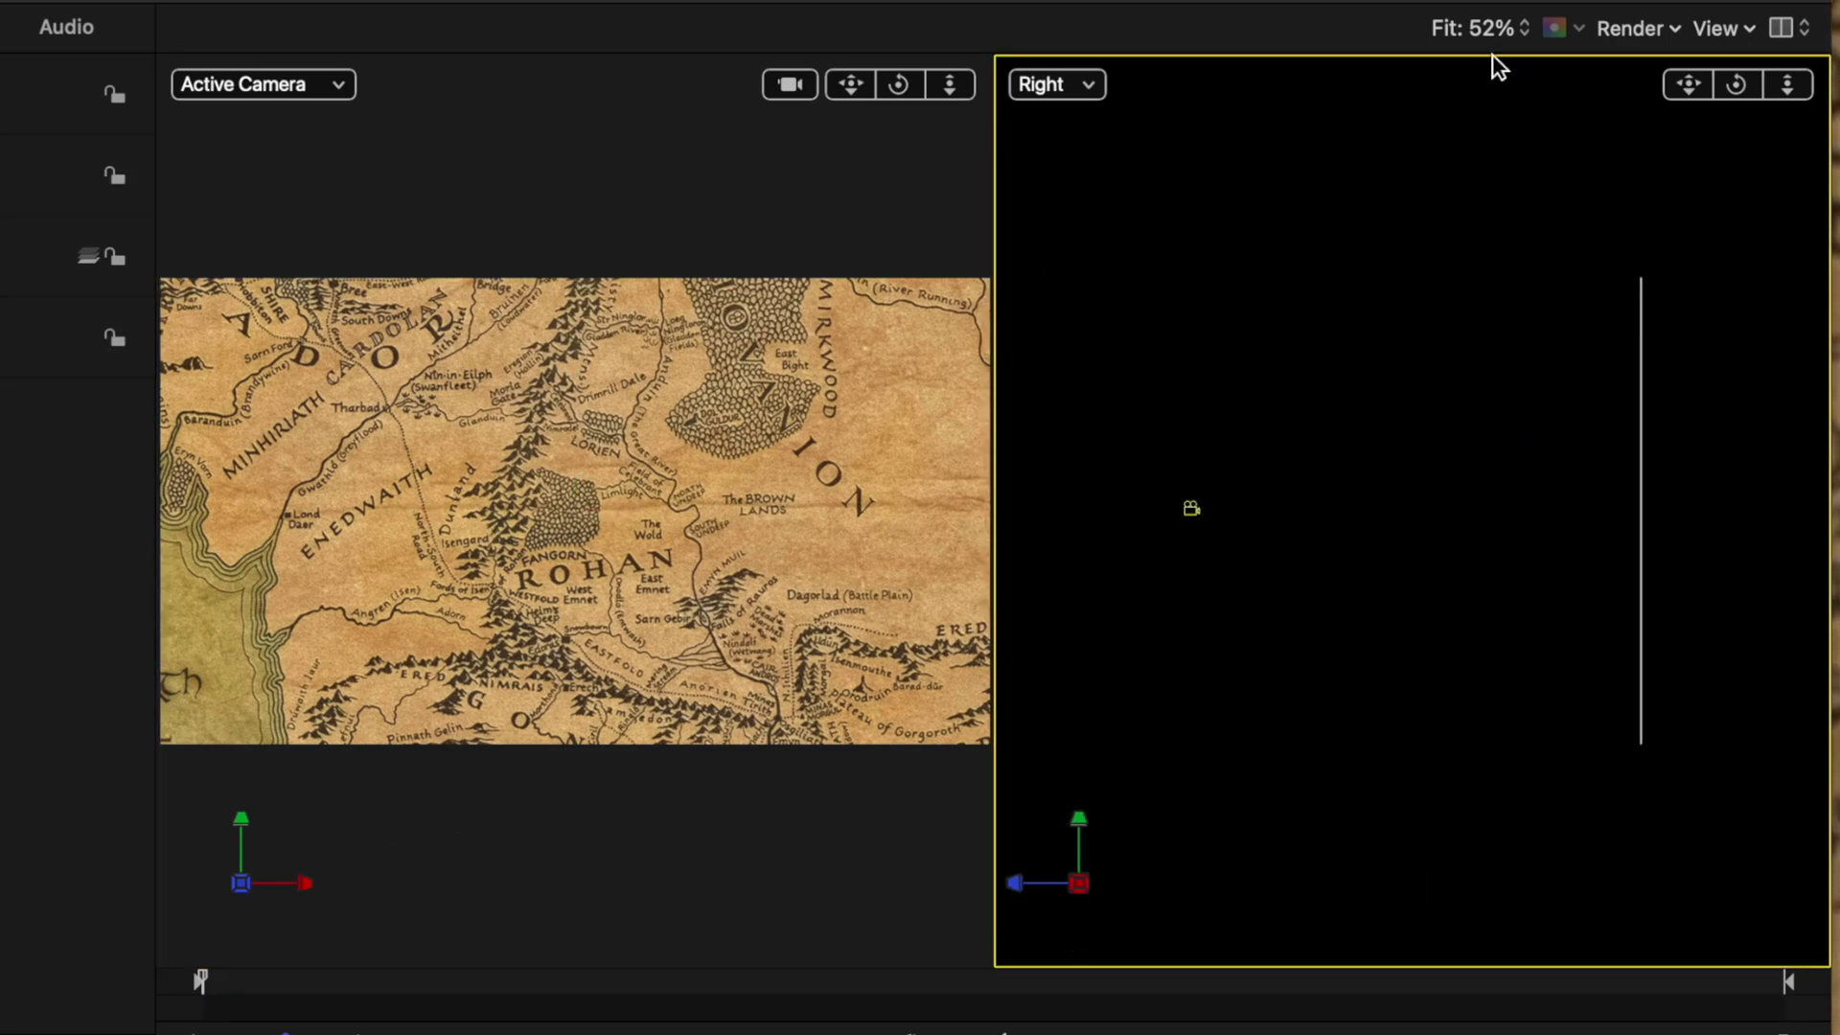
left_click(908, 440)
left_click(1212, 342)
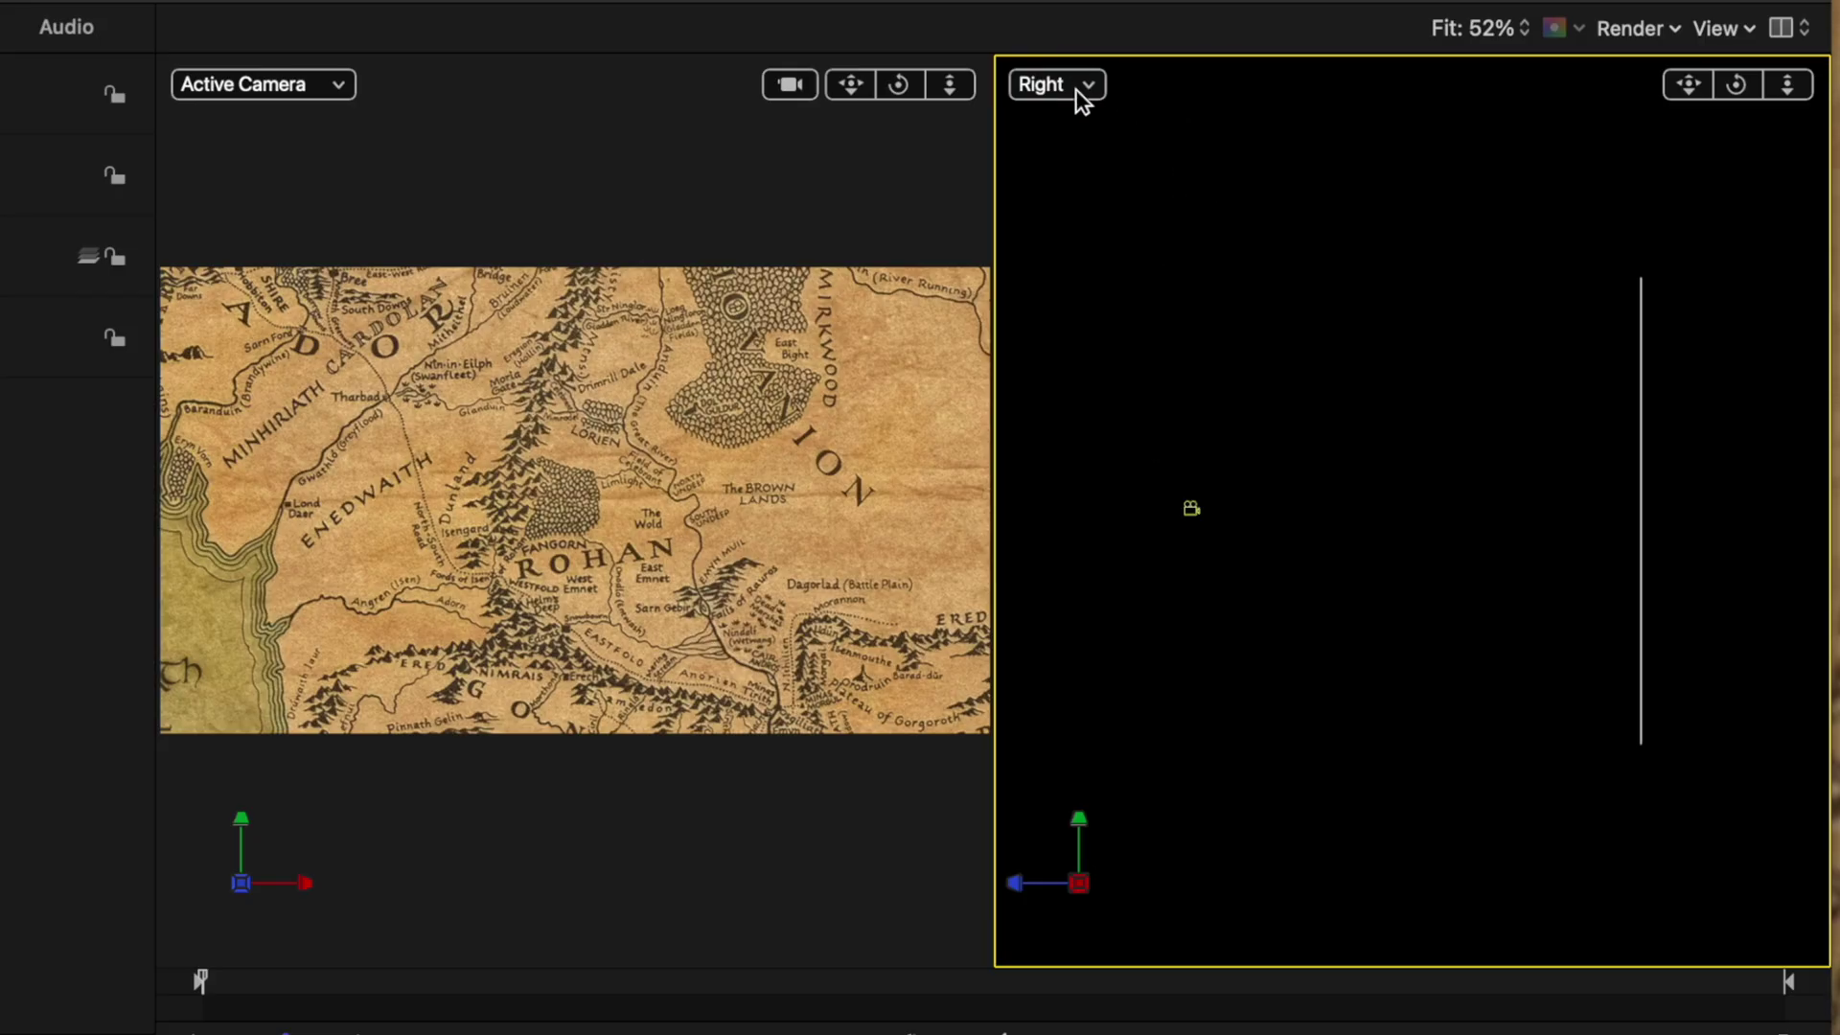
left_click(1077, 90)
Switch the second view to Perspective and zoom out to see the whole map
left_click(1171, 195)
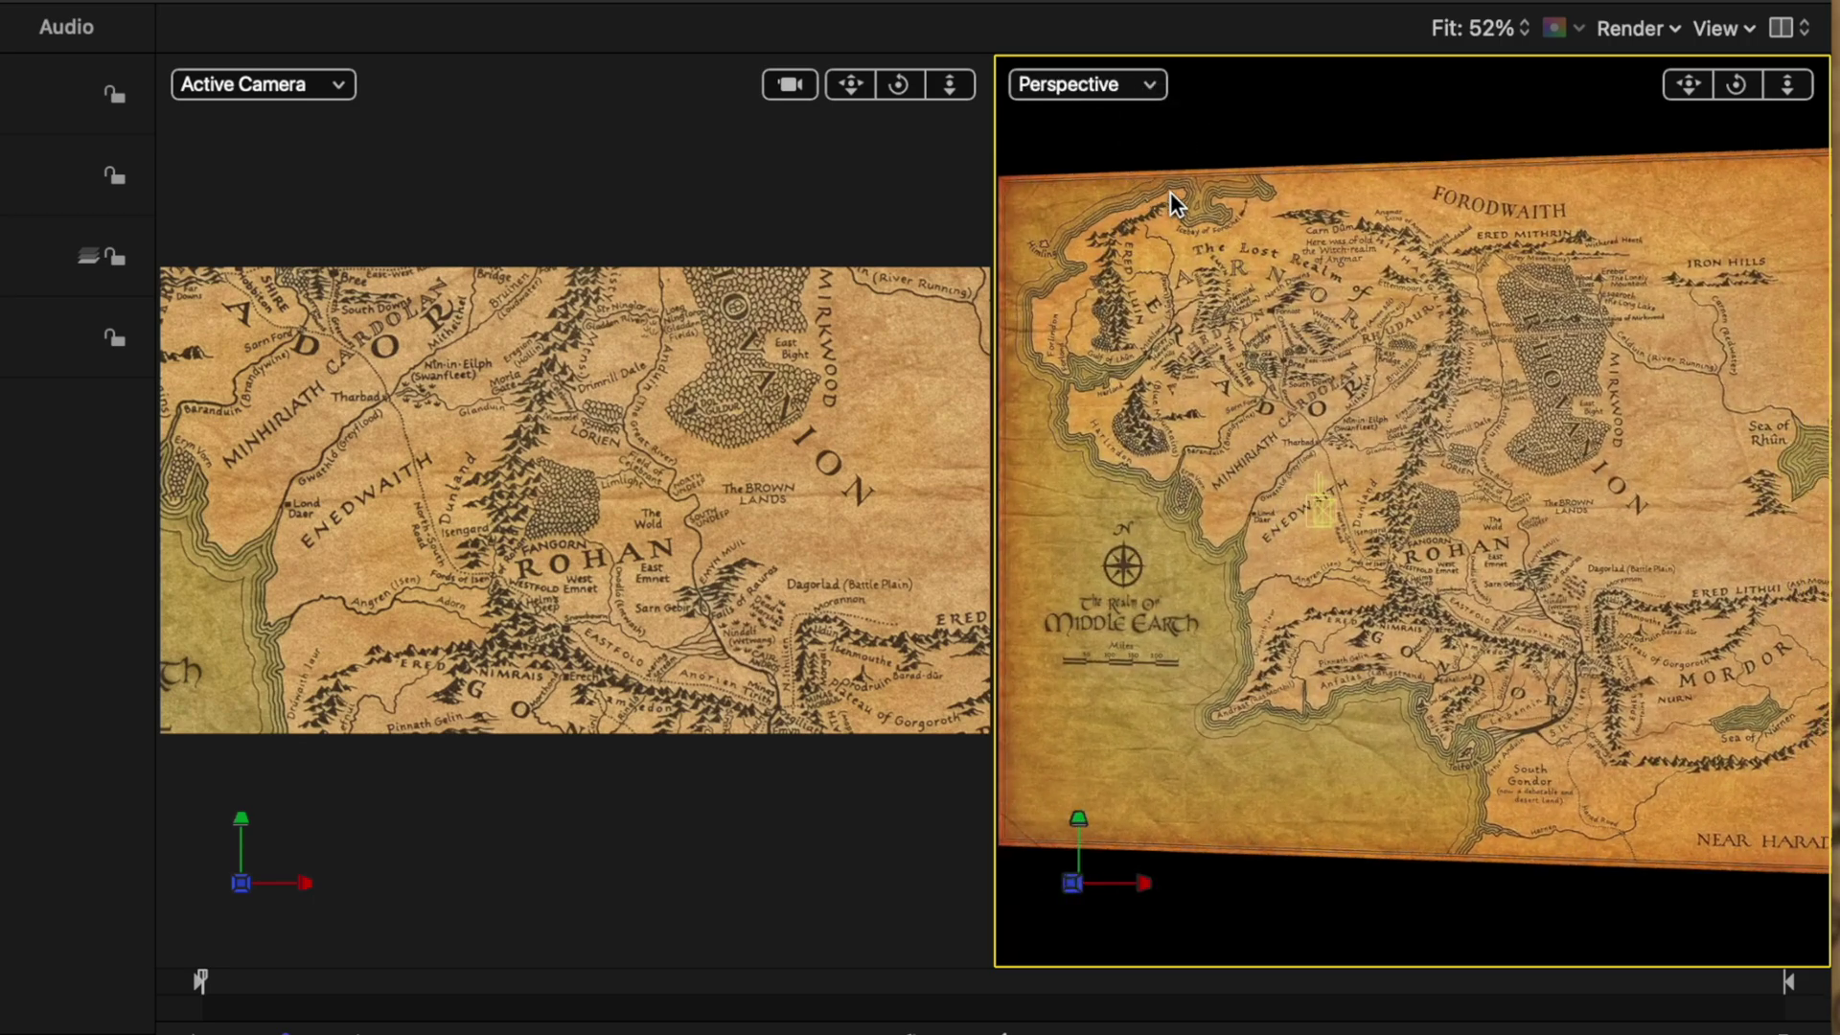
left_click(1415, 505)
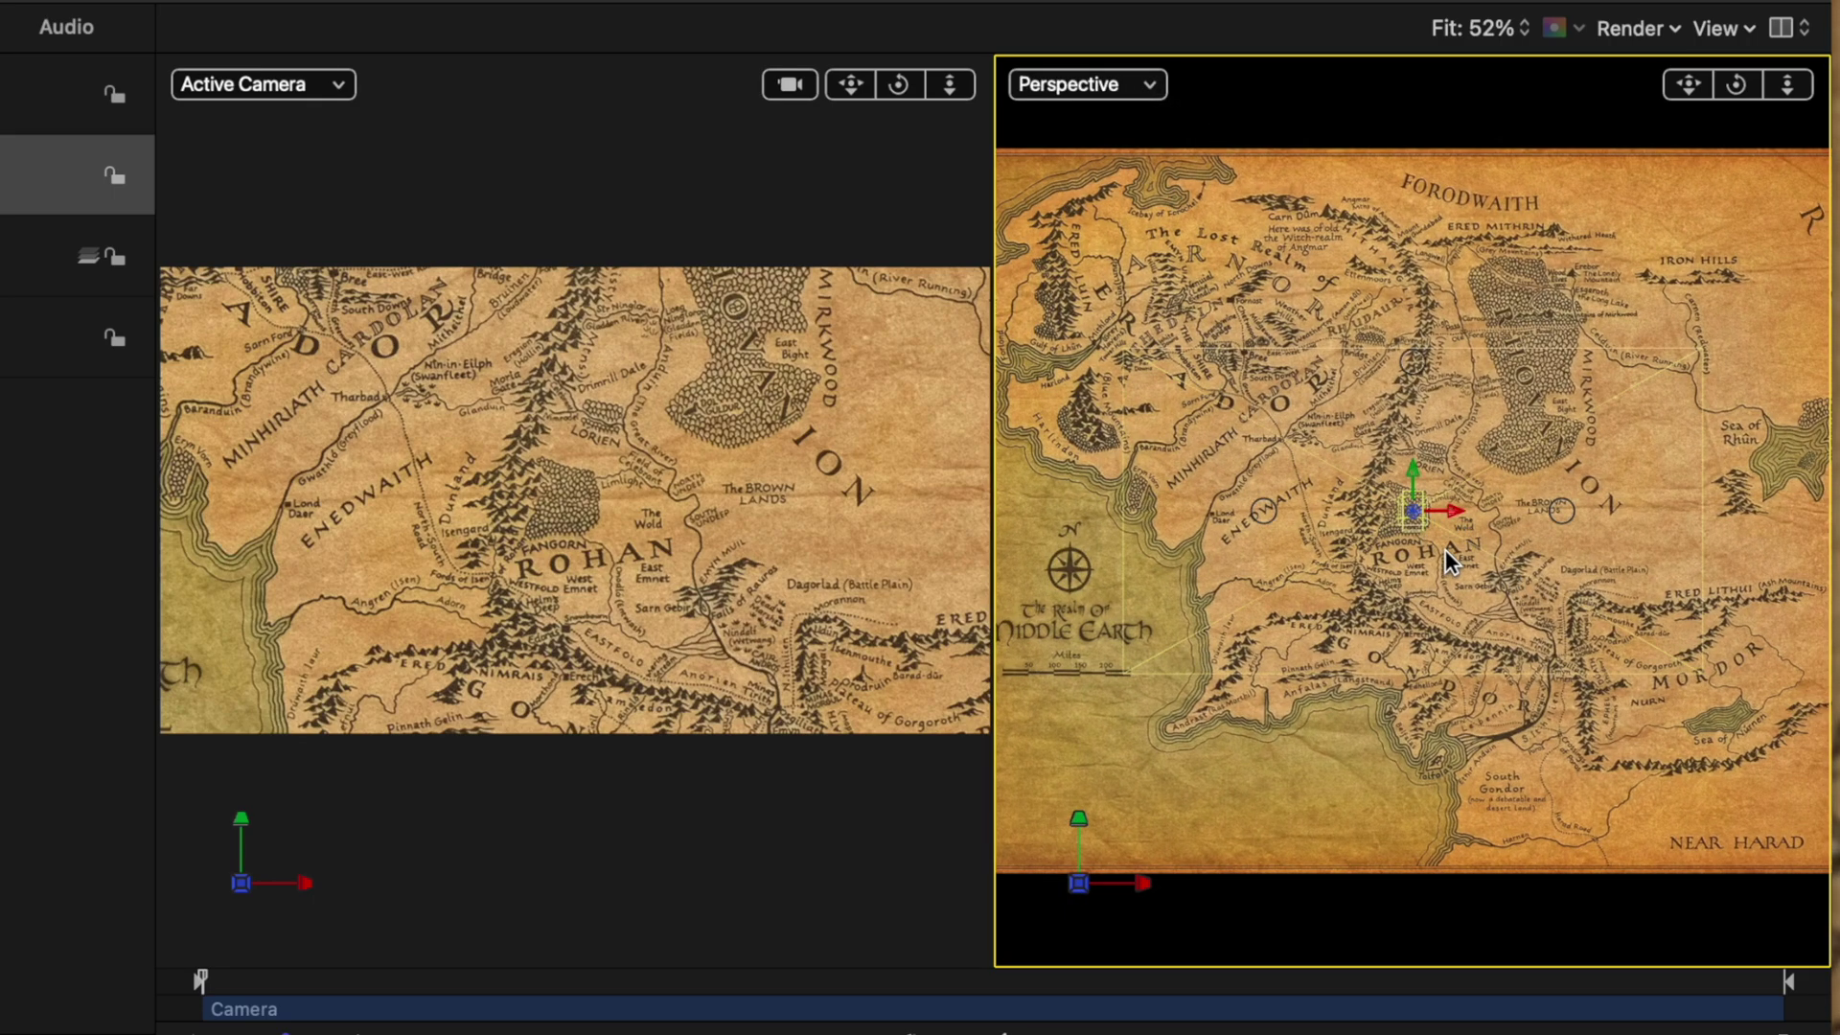
left_click(1463, 279)
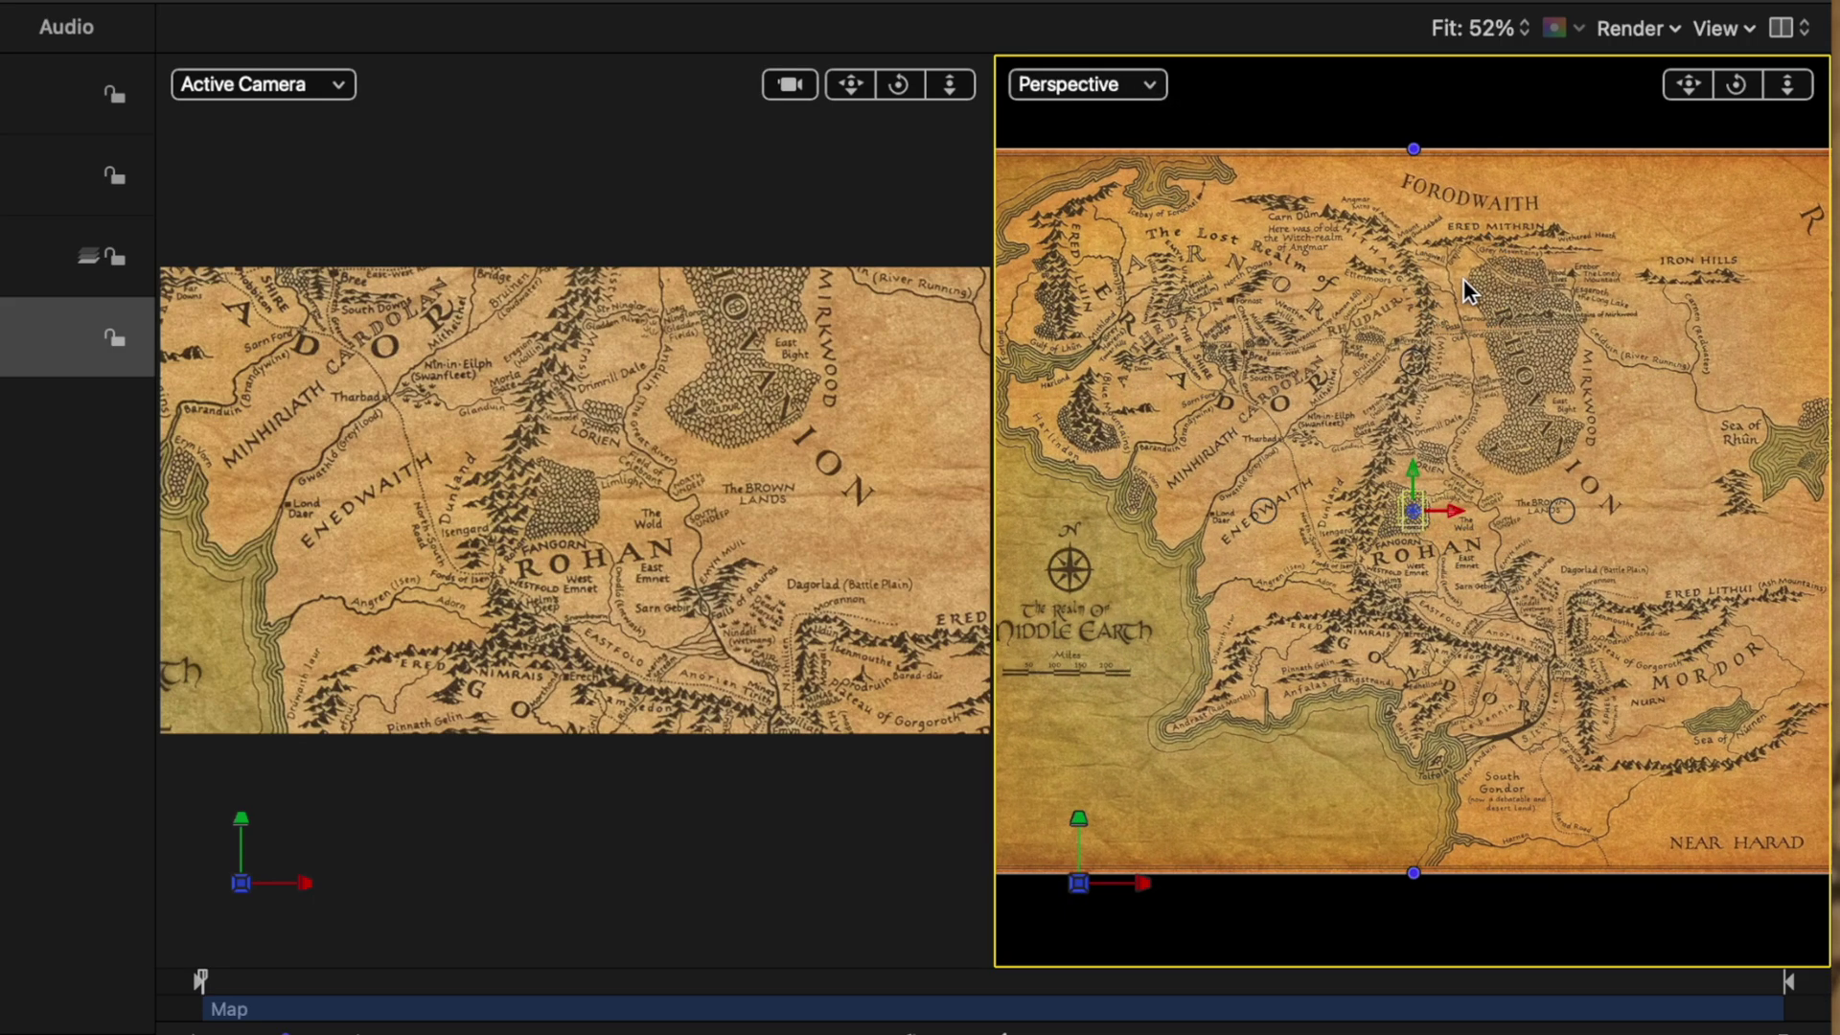
key("super+minus")
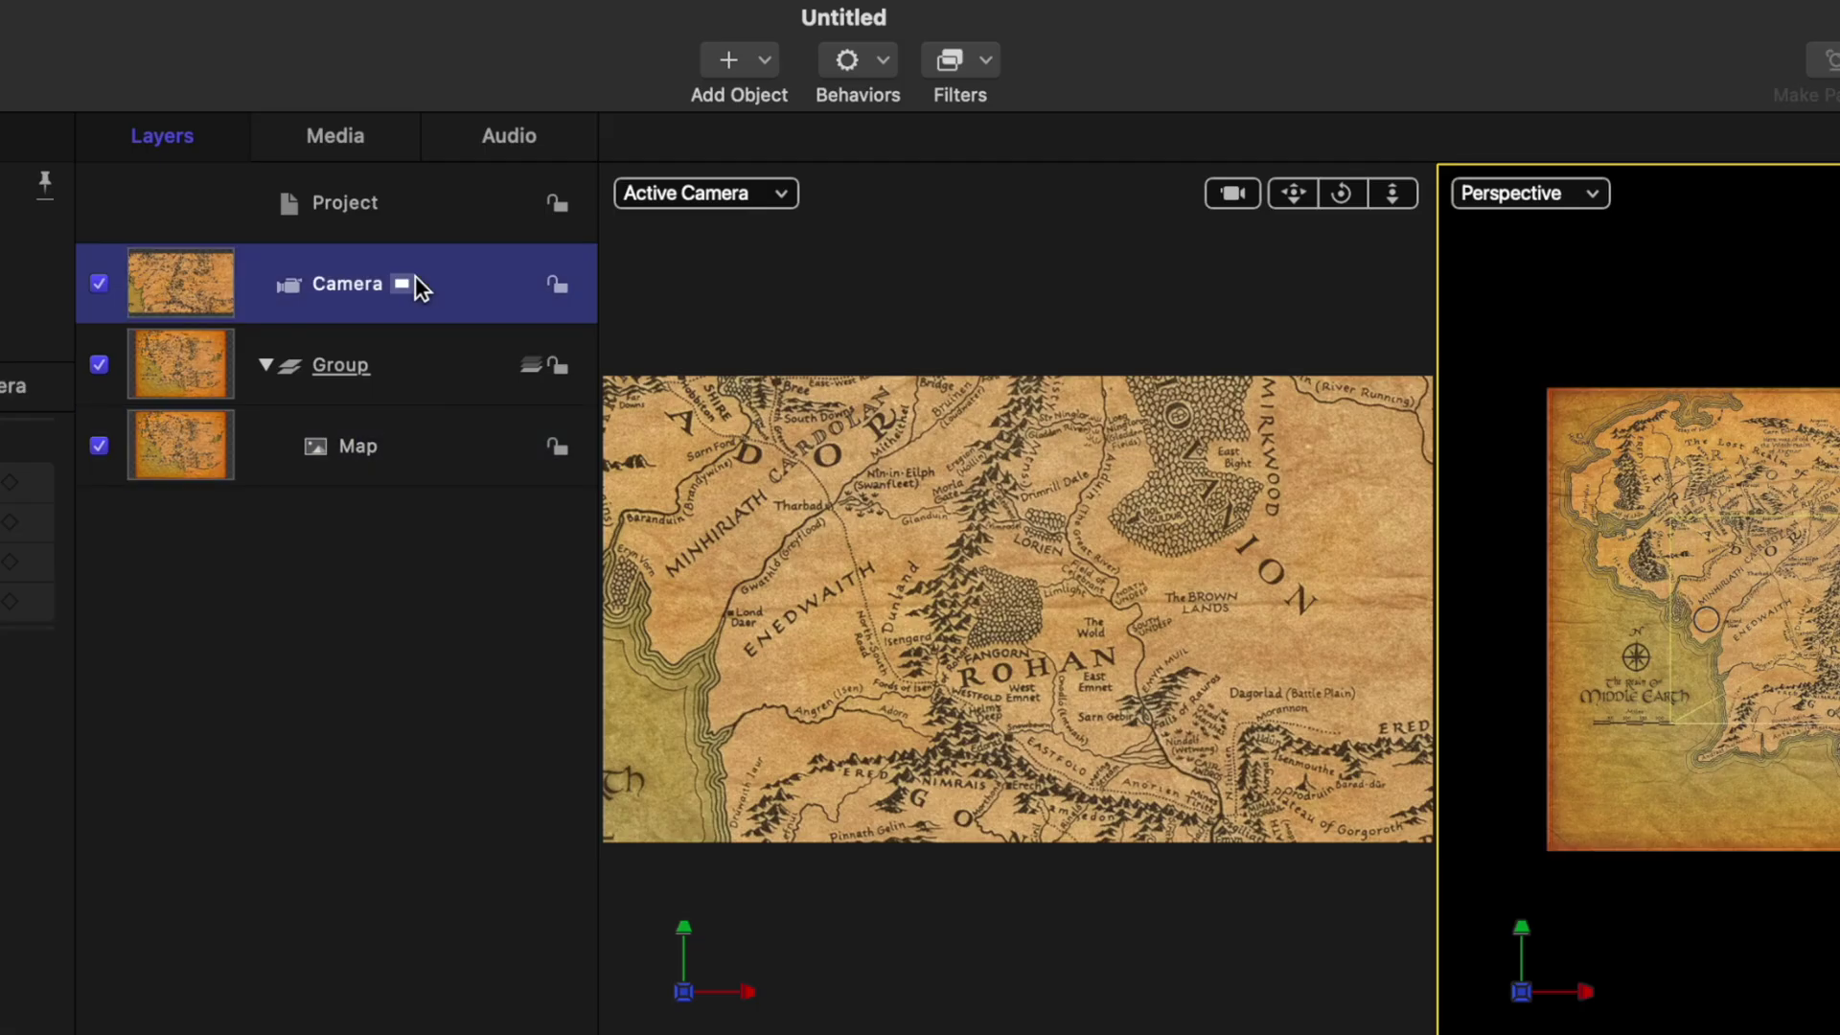
Add a Camera > Framing behaviour to the camera
left_click(845, 67)
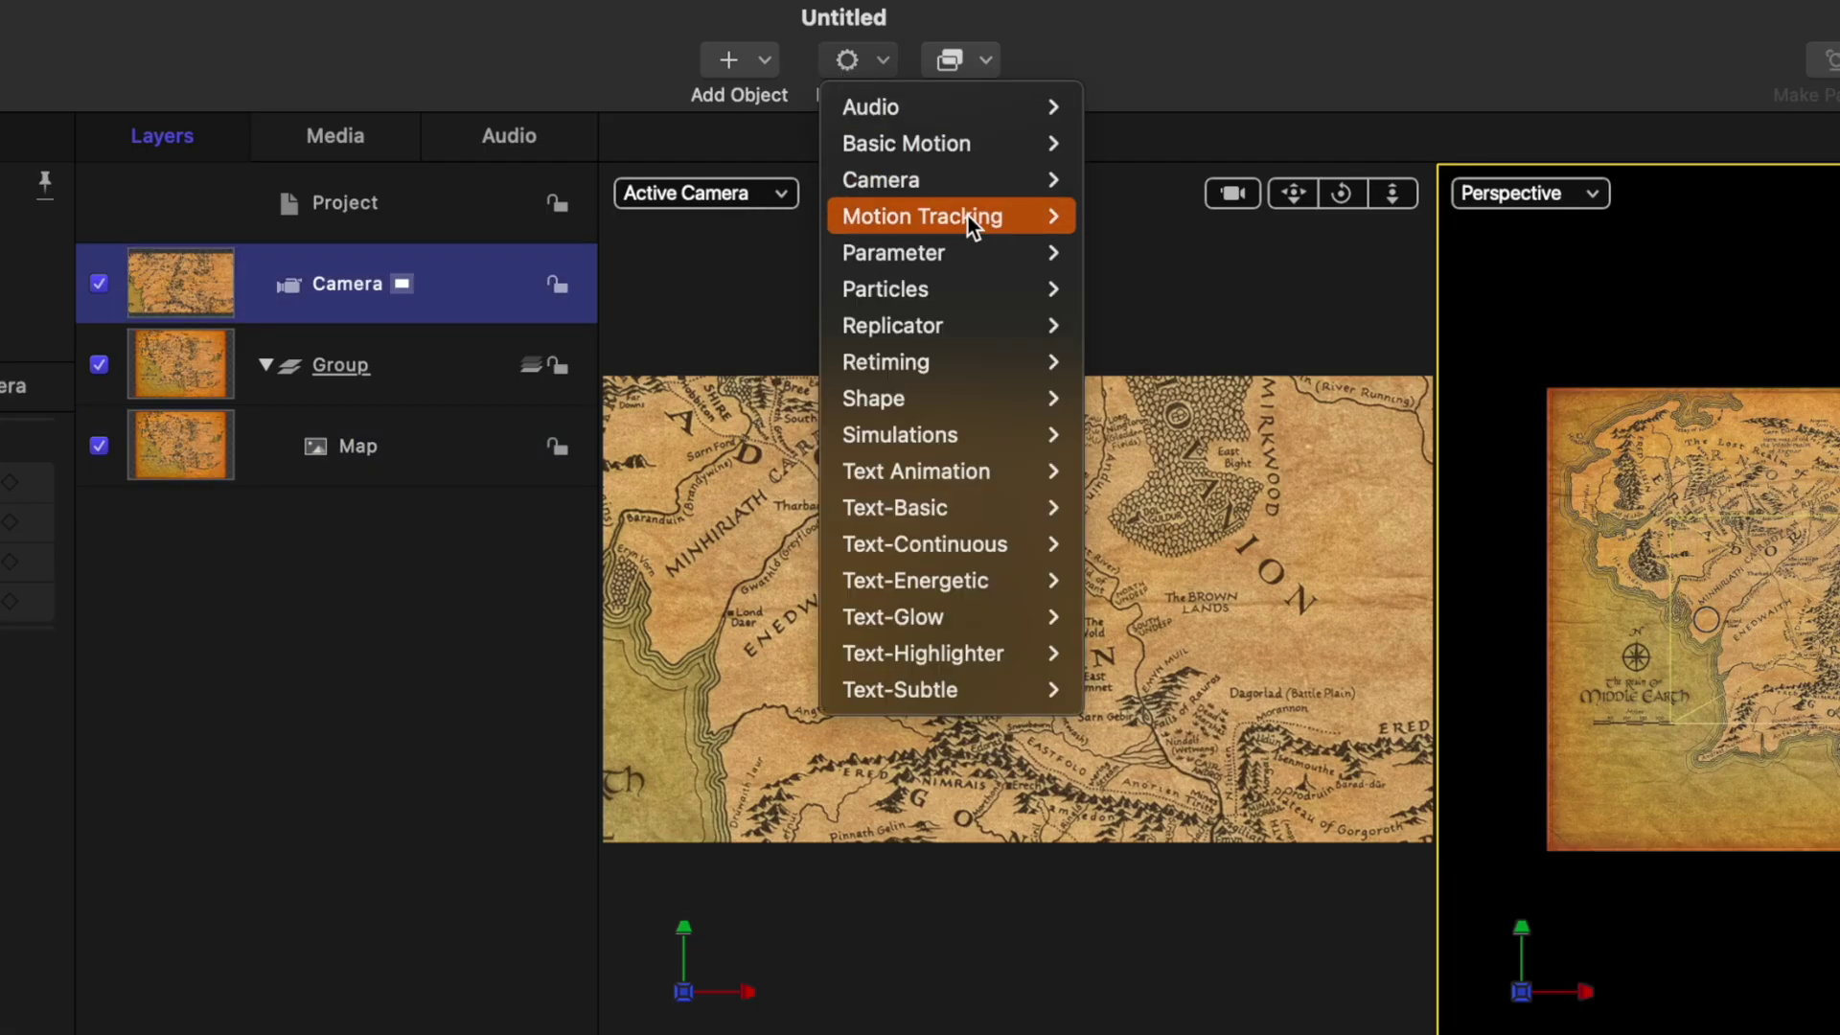
mouse_move(956, 184)
left_click(1210, 253)
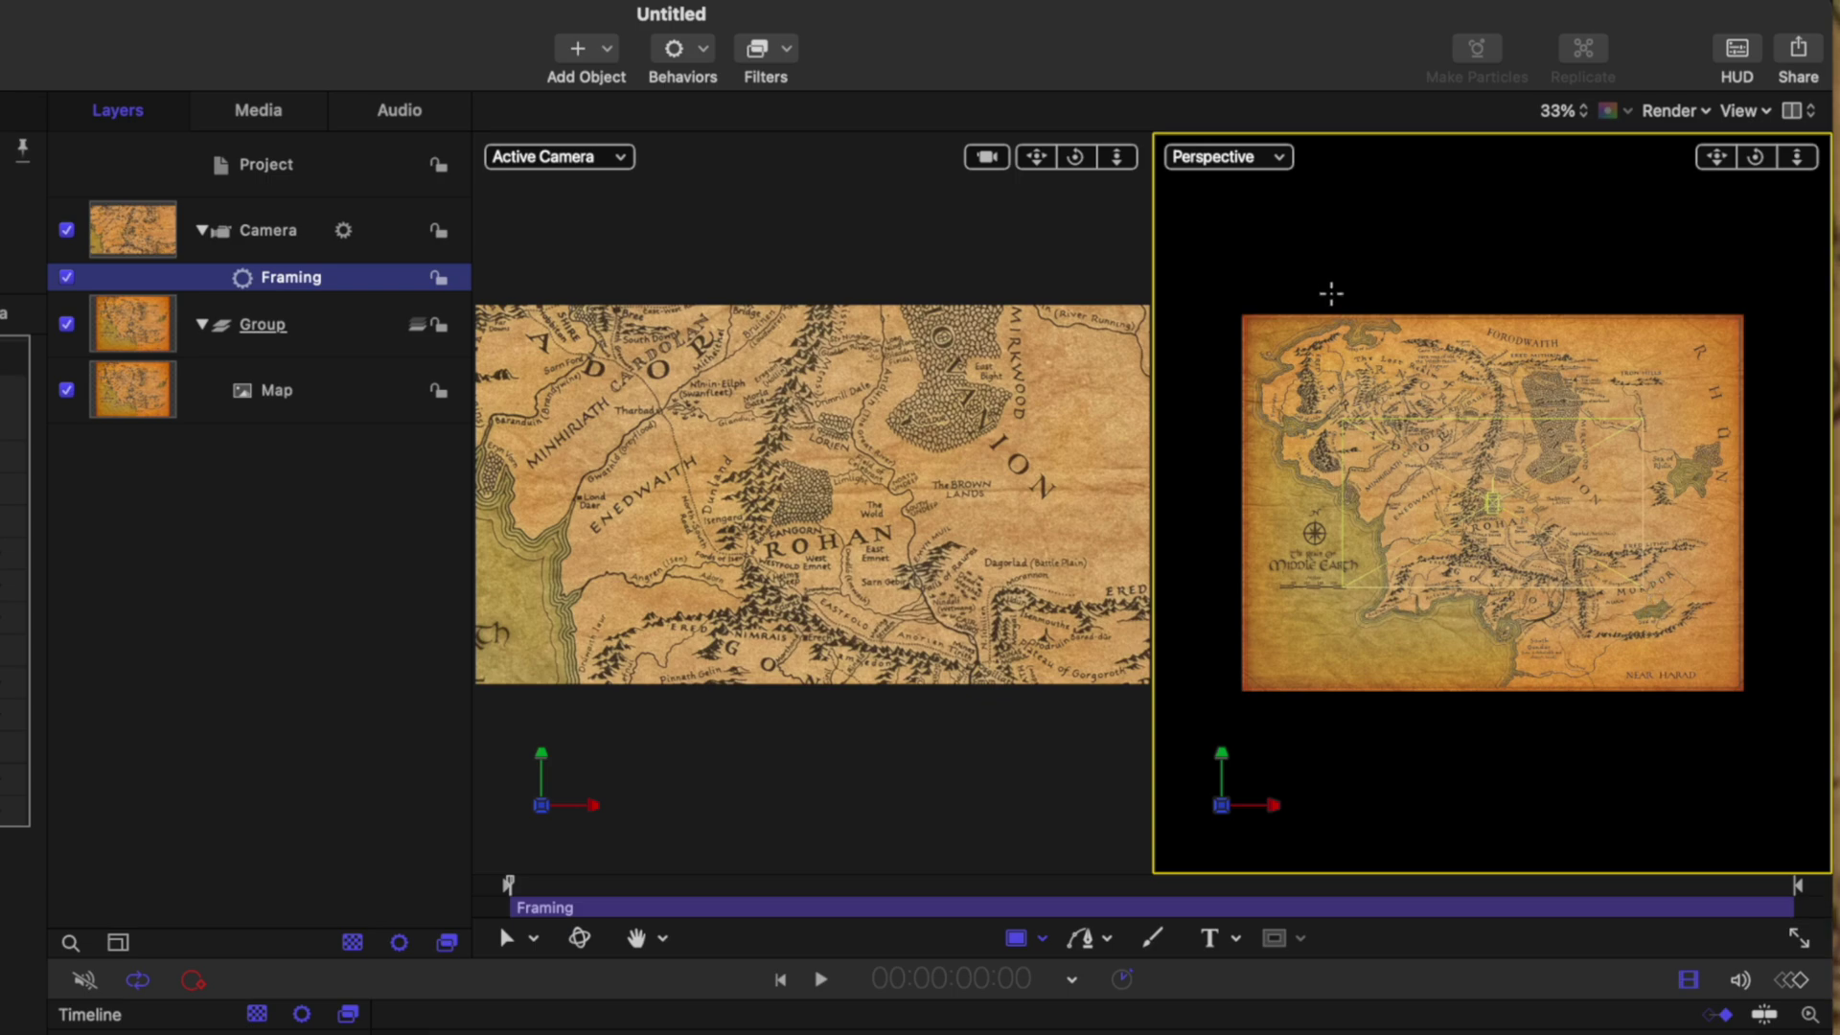
Draw a rectangle over the map with a red fill at 10.69% opacity and no outline
left_click_drag(1314, 337, 1495, 446)
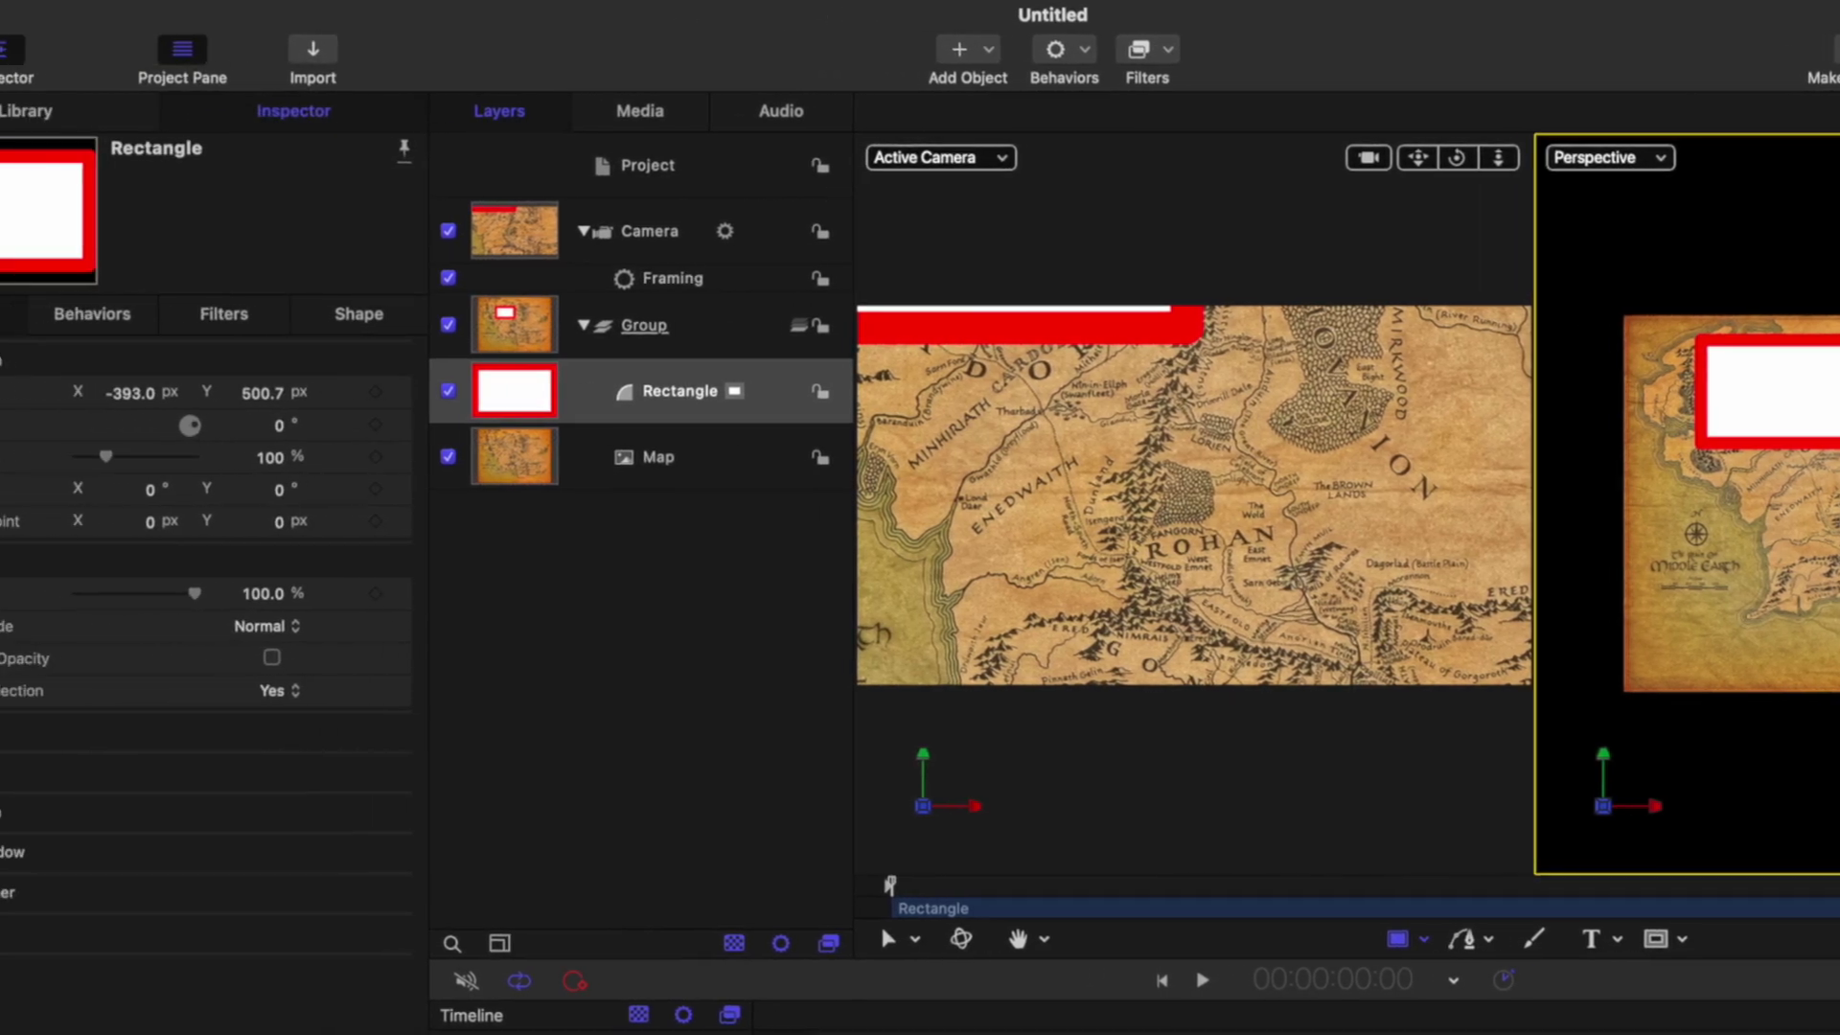
left_click(460, 318)
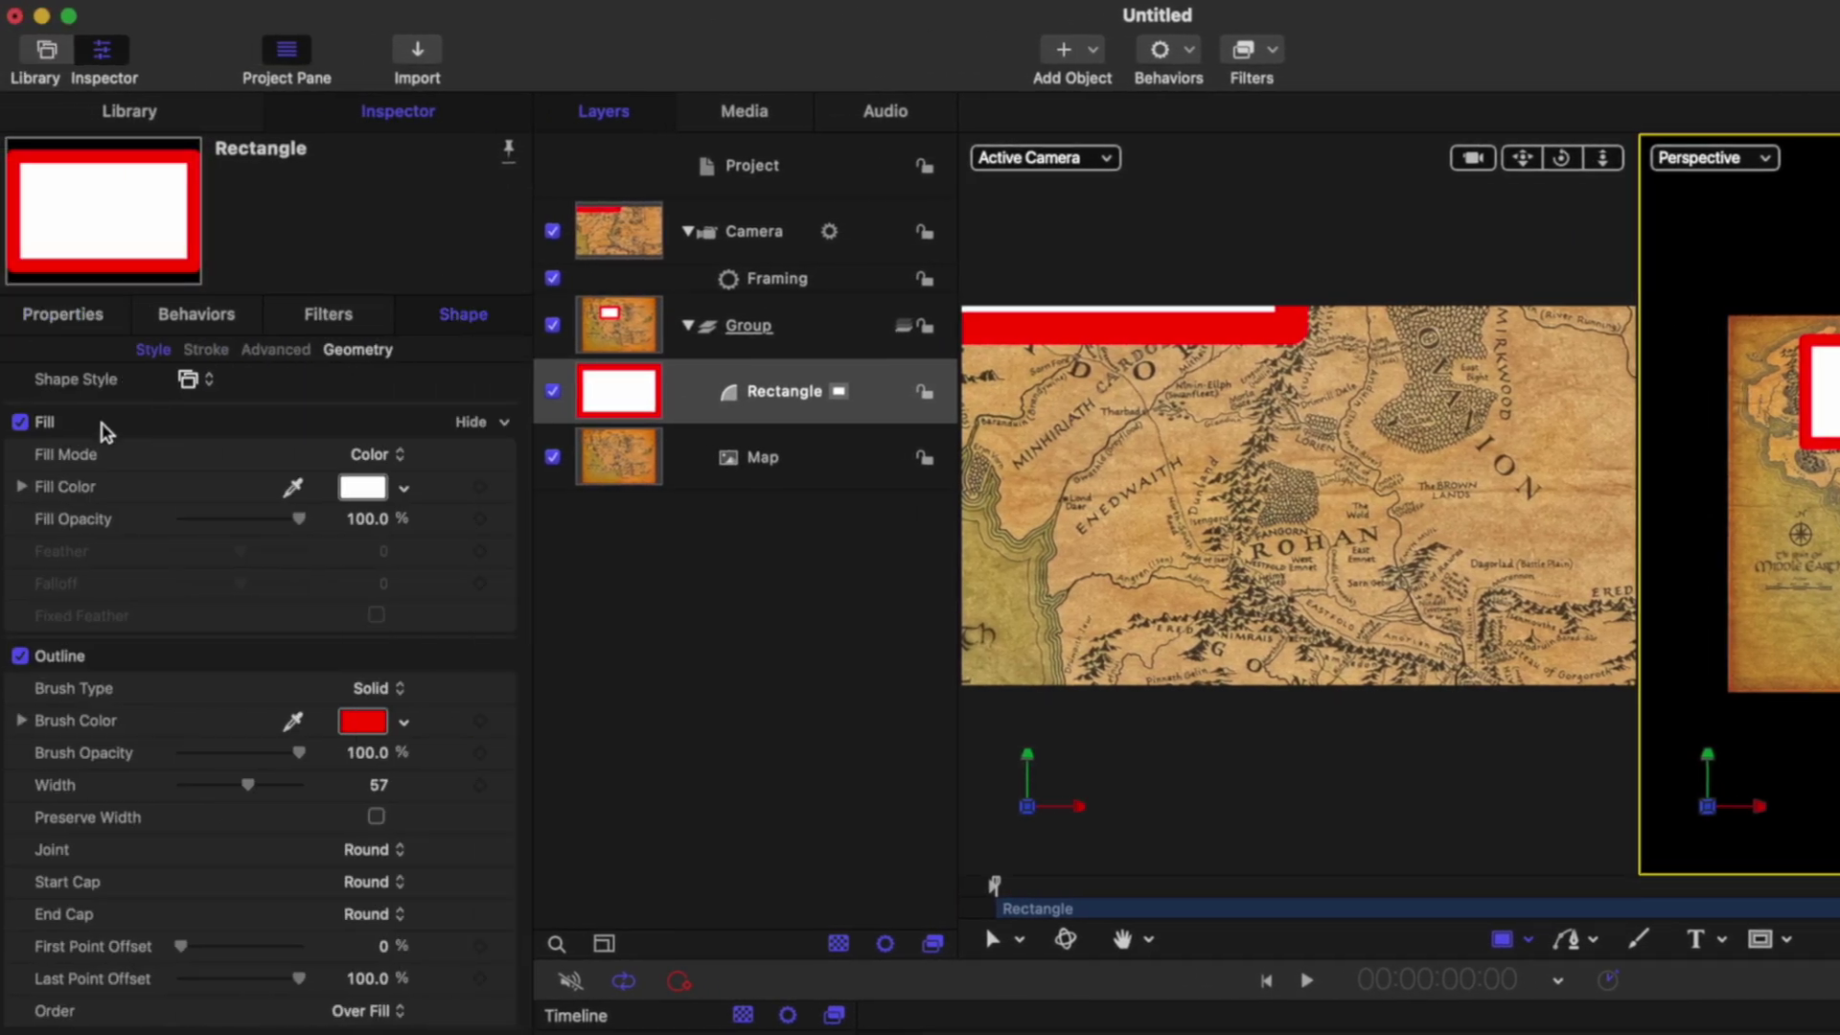
left_click(20, 655)
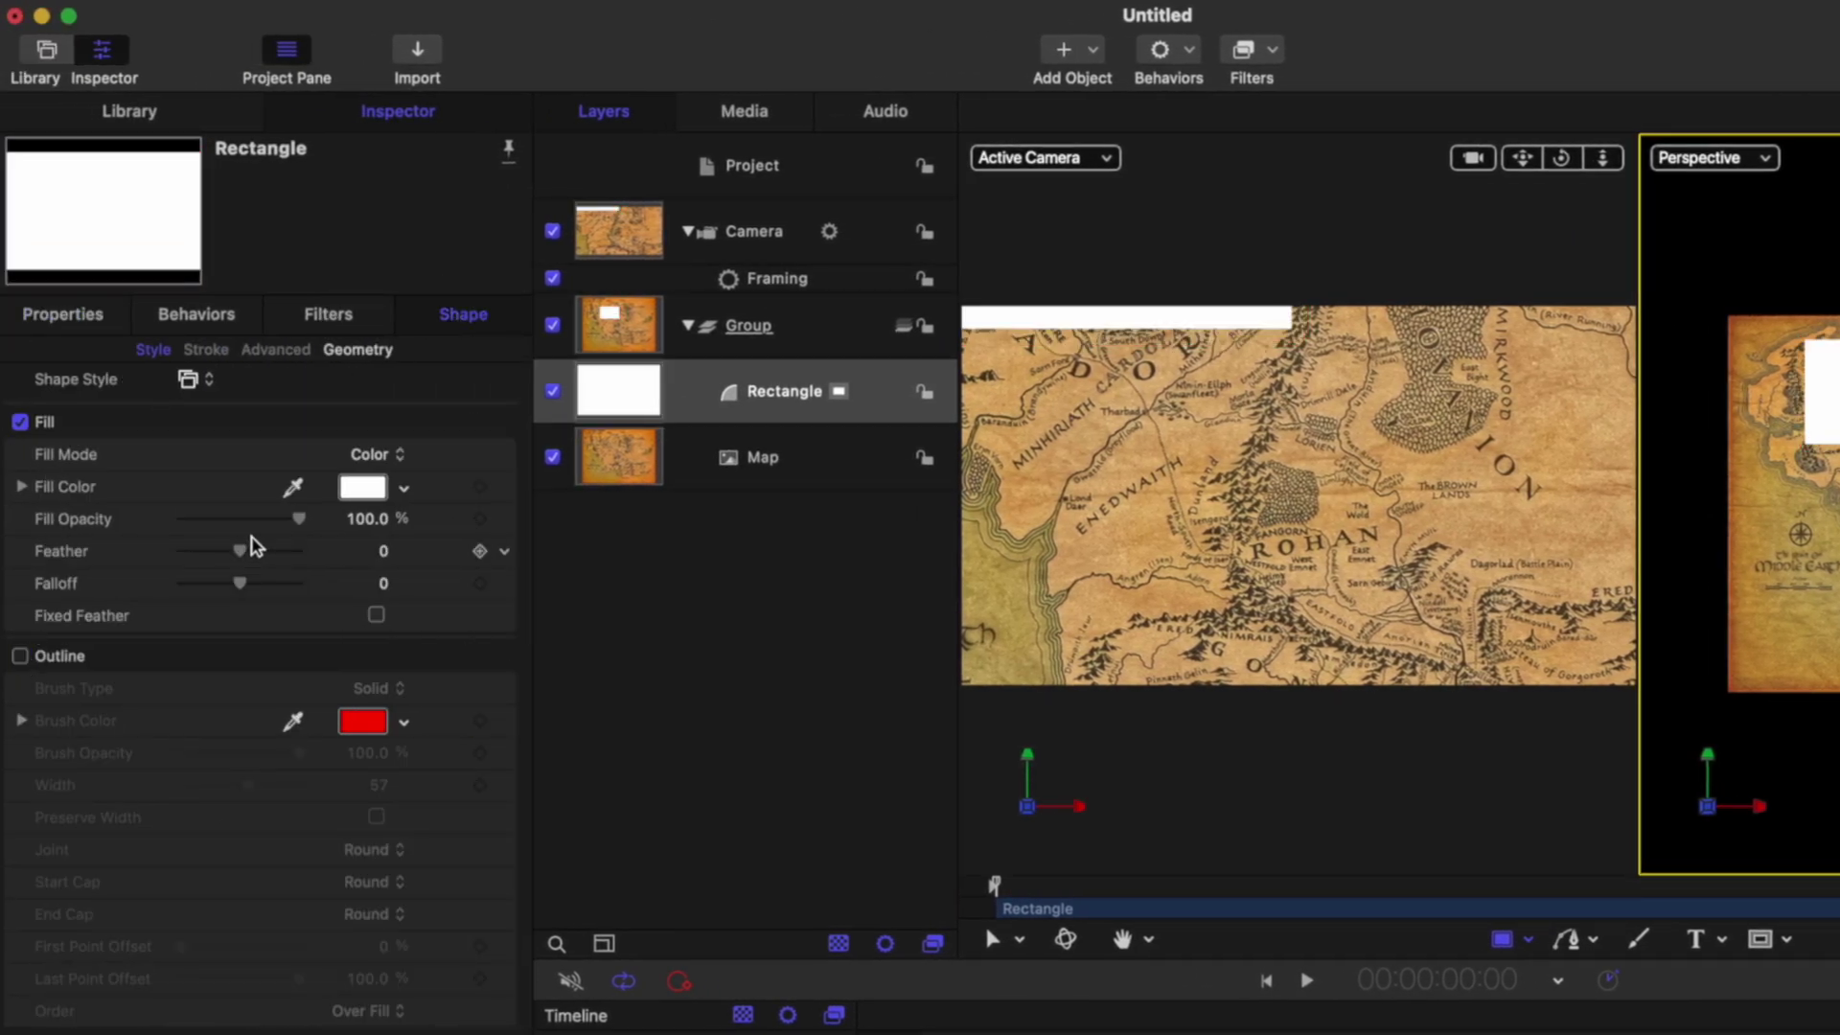
left_click_drag(253, 521, 192, 522)
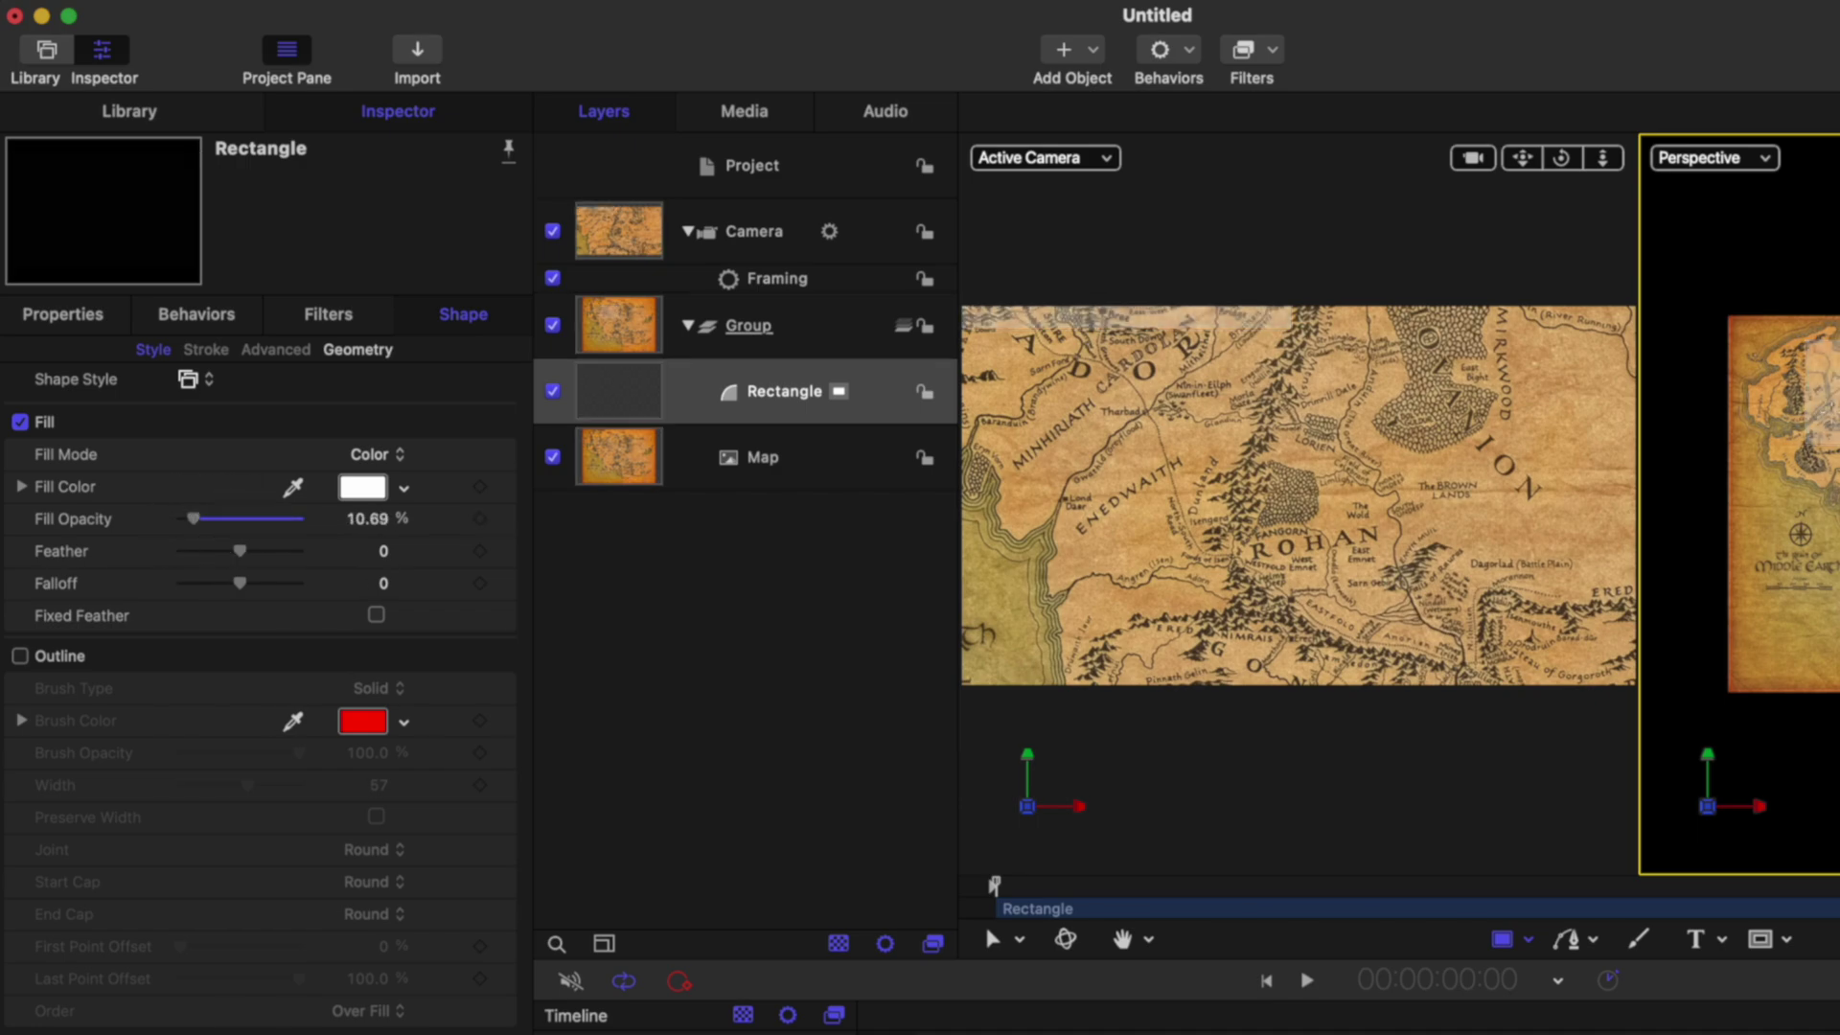
left_click(362, 487)
left_click(1287, 515)
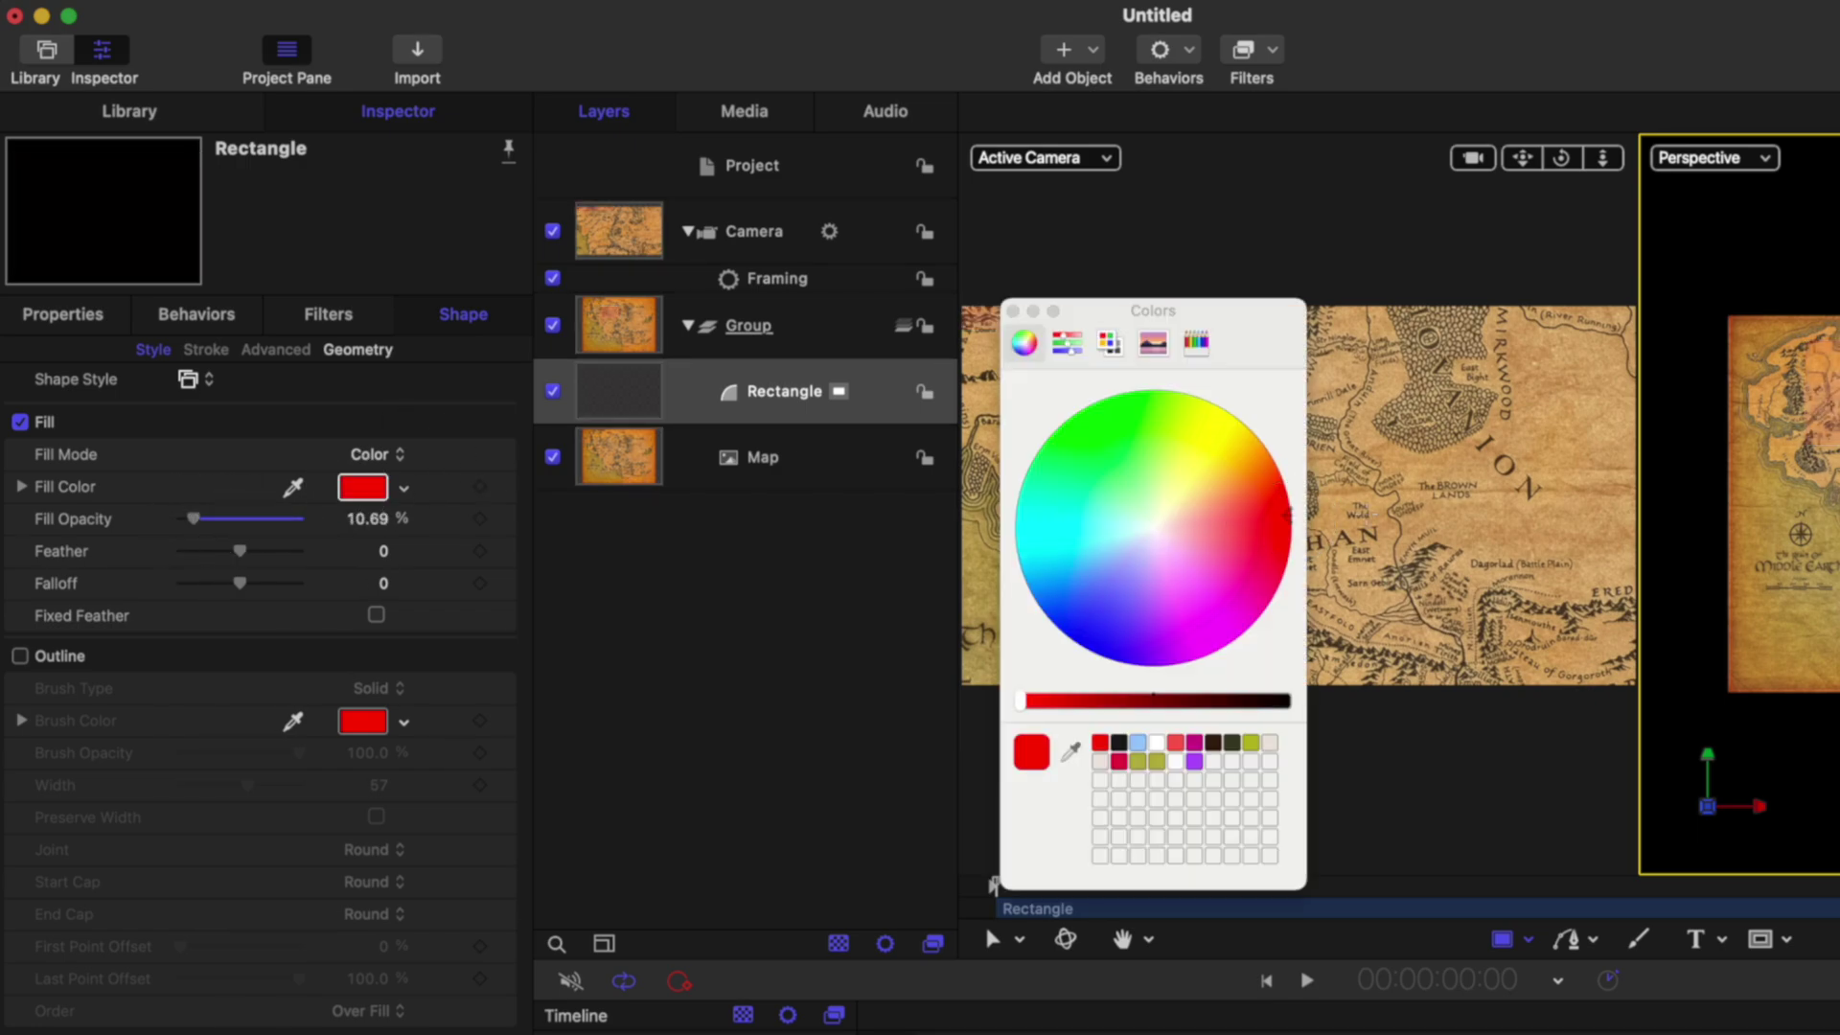
left_click(1013, 311)
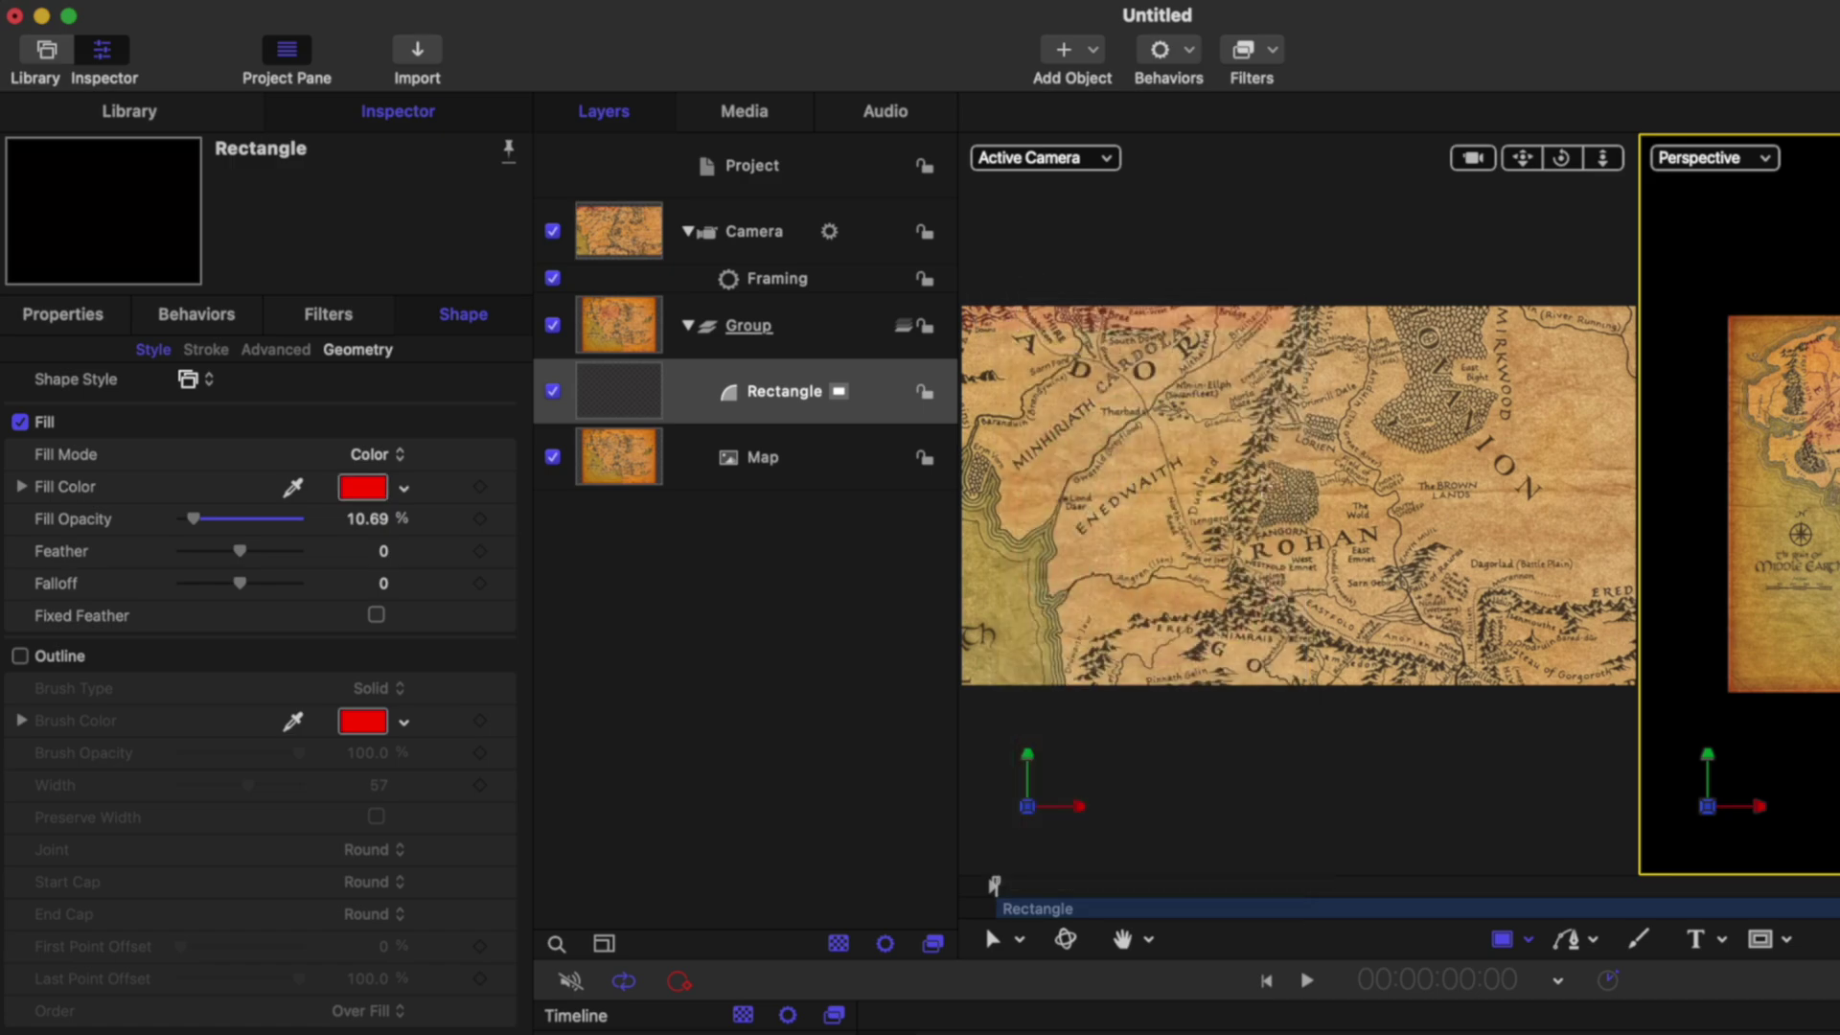
Rename the rectangle 'Position 1' and set it as the Framing target
double_click(776, 393)
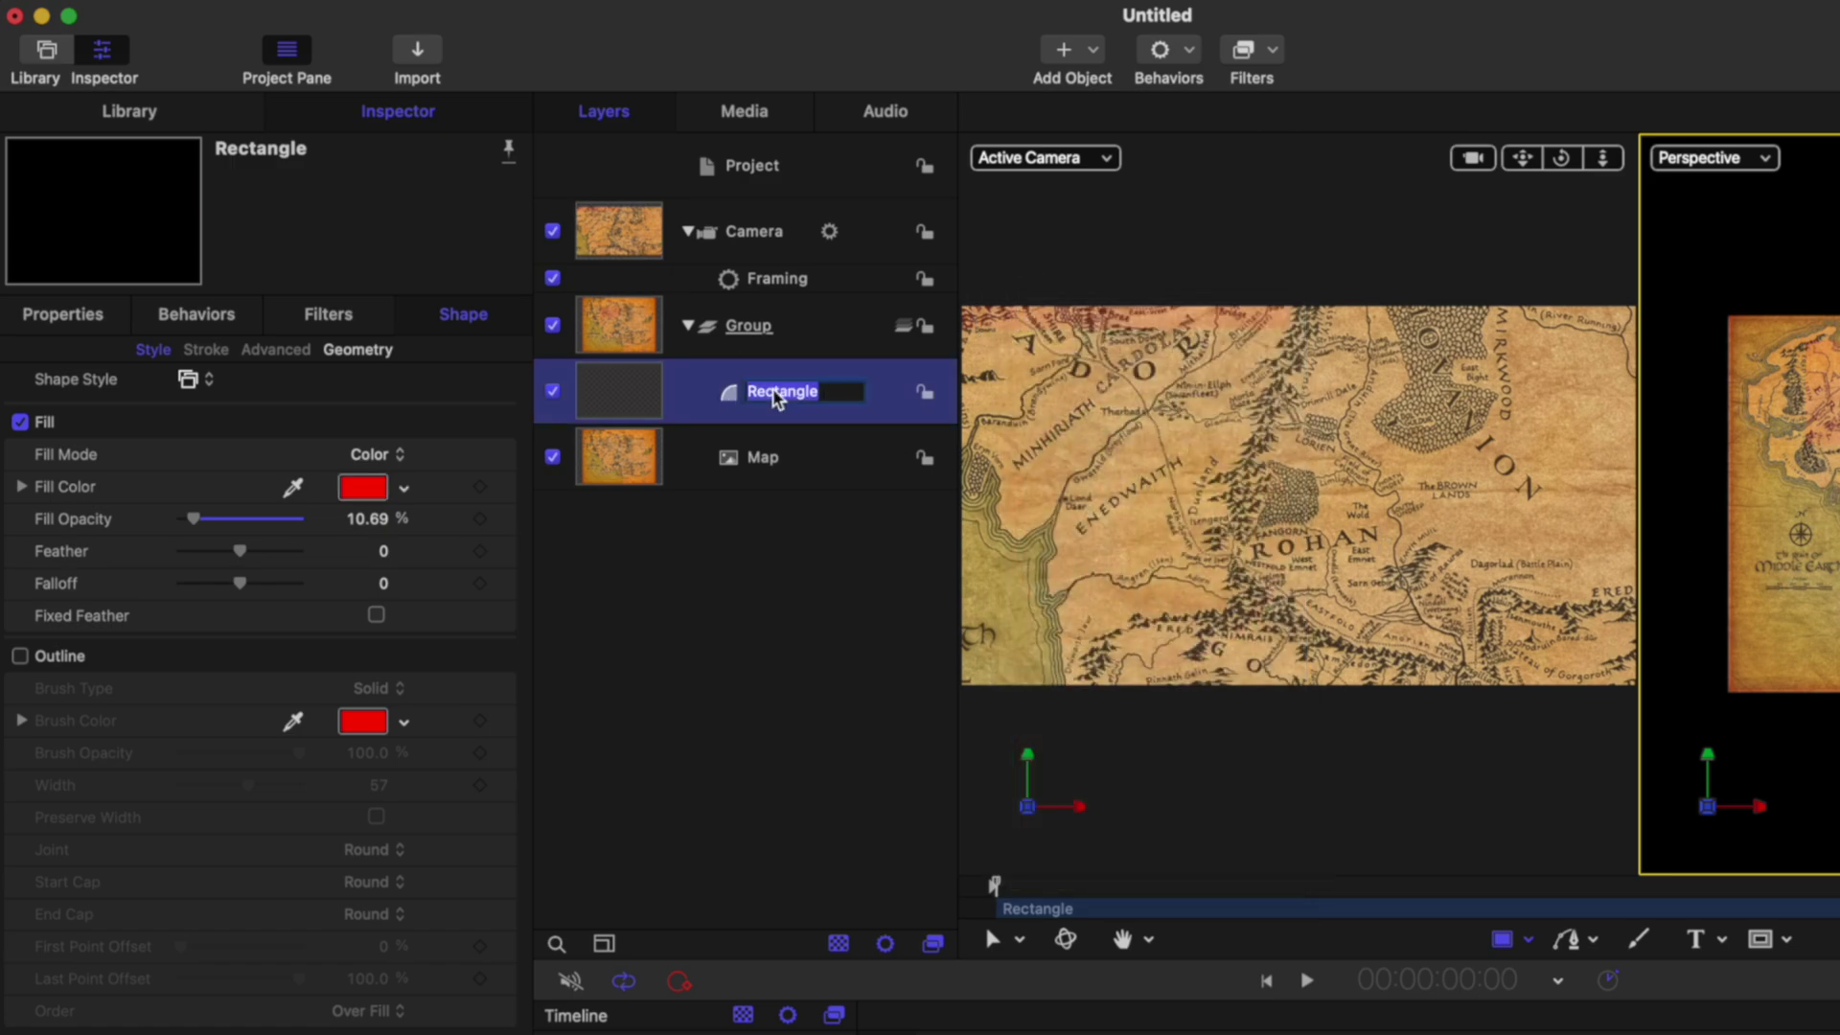
type("Position 1")
key("Return")
left_click(819, 279)
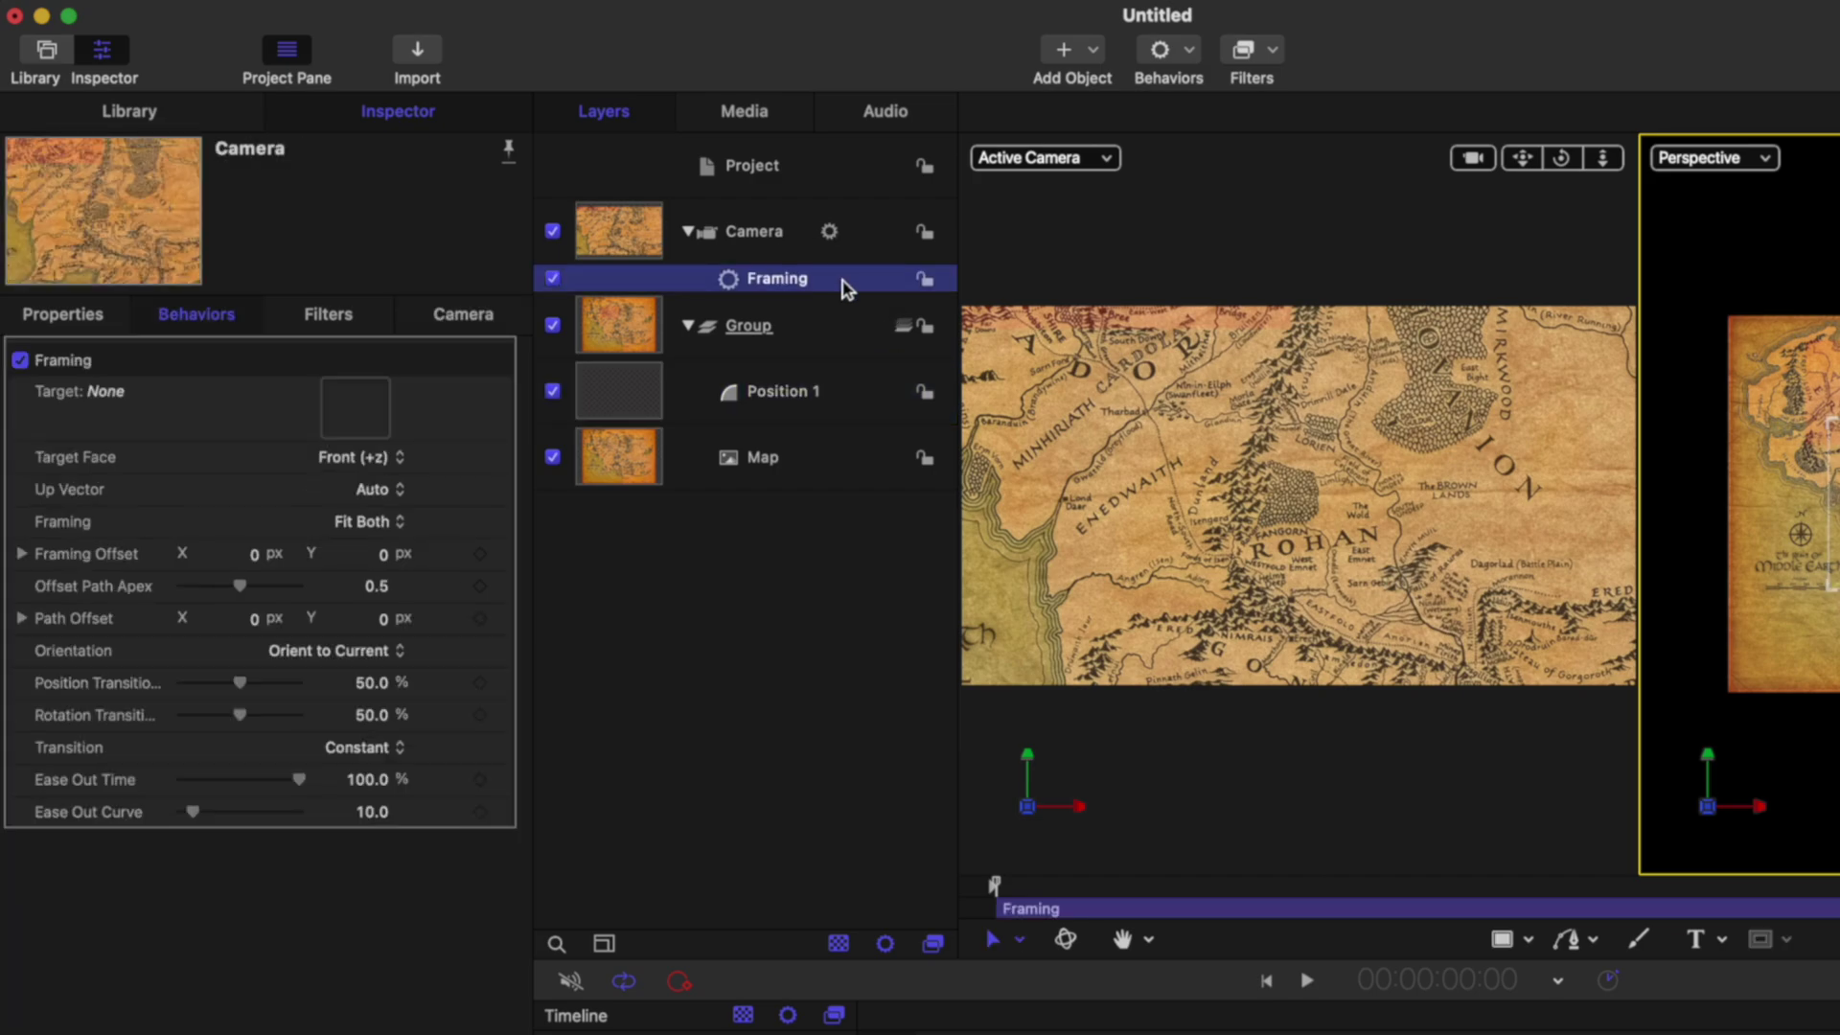
left_click_drag(527, 415, 378, 412)
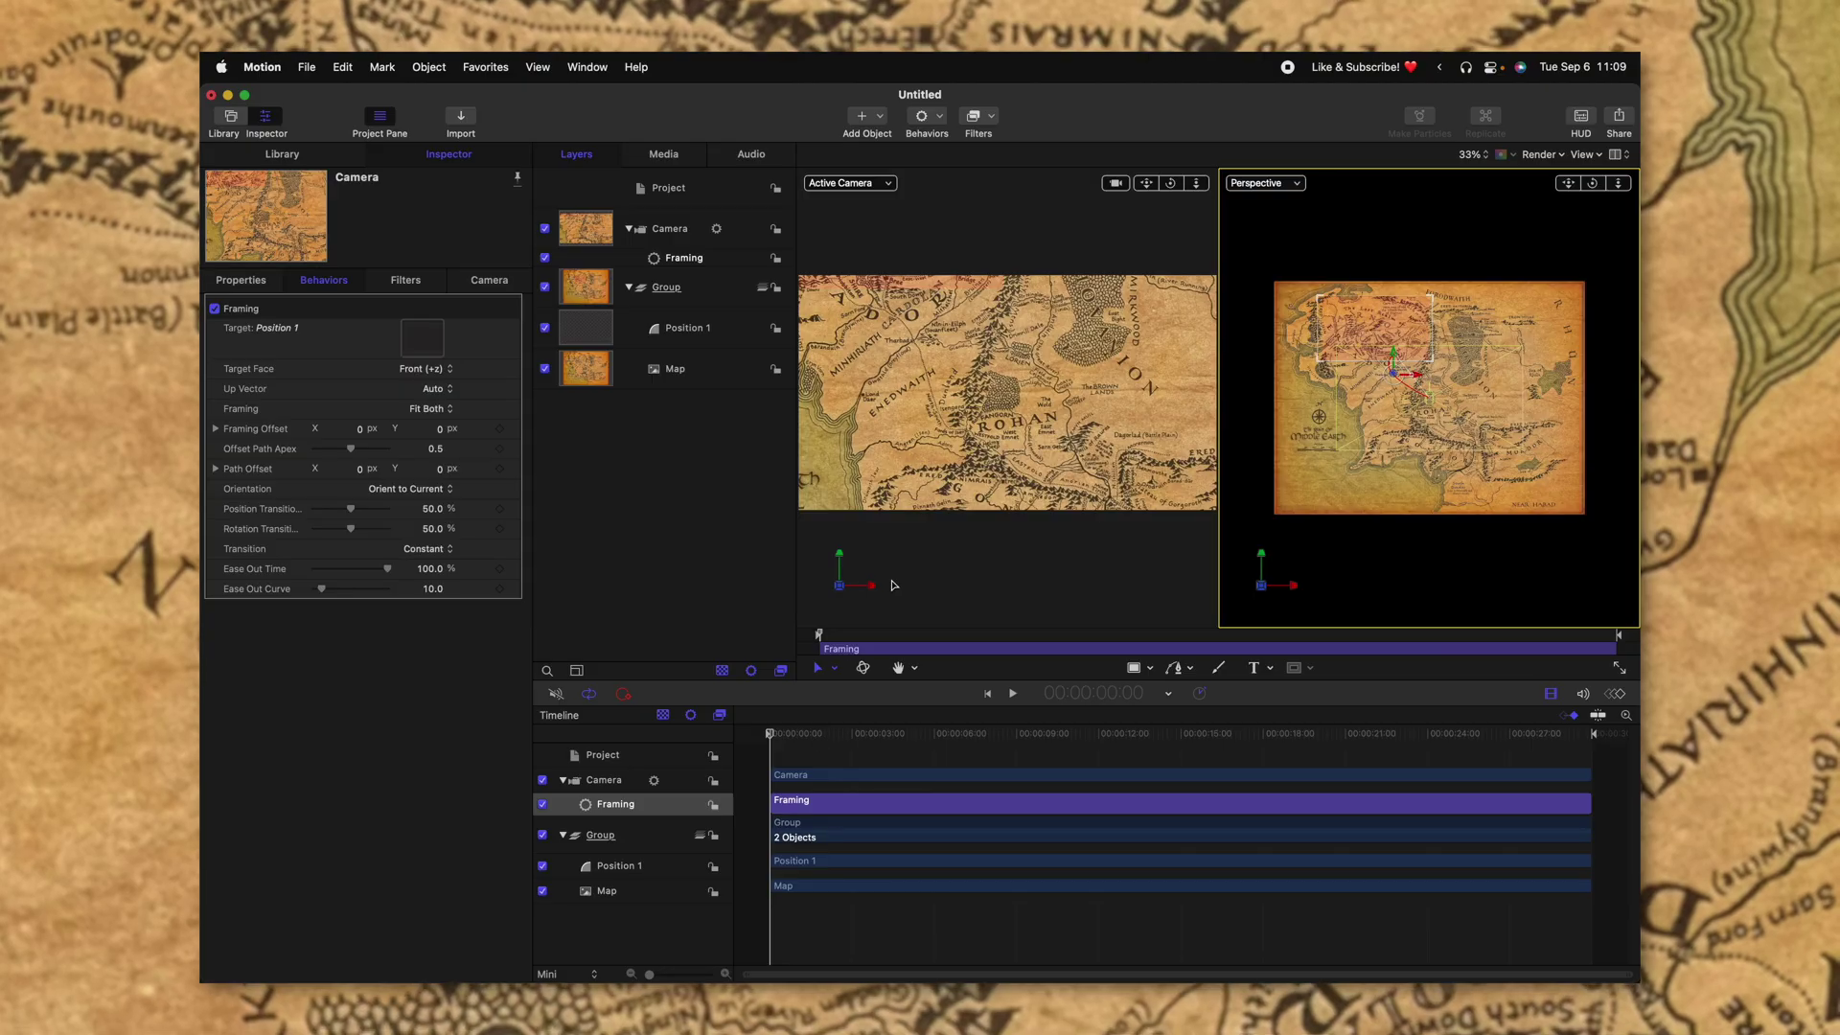
left_click(929, 472)
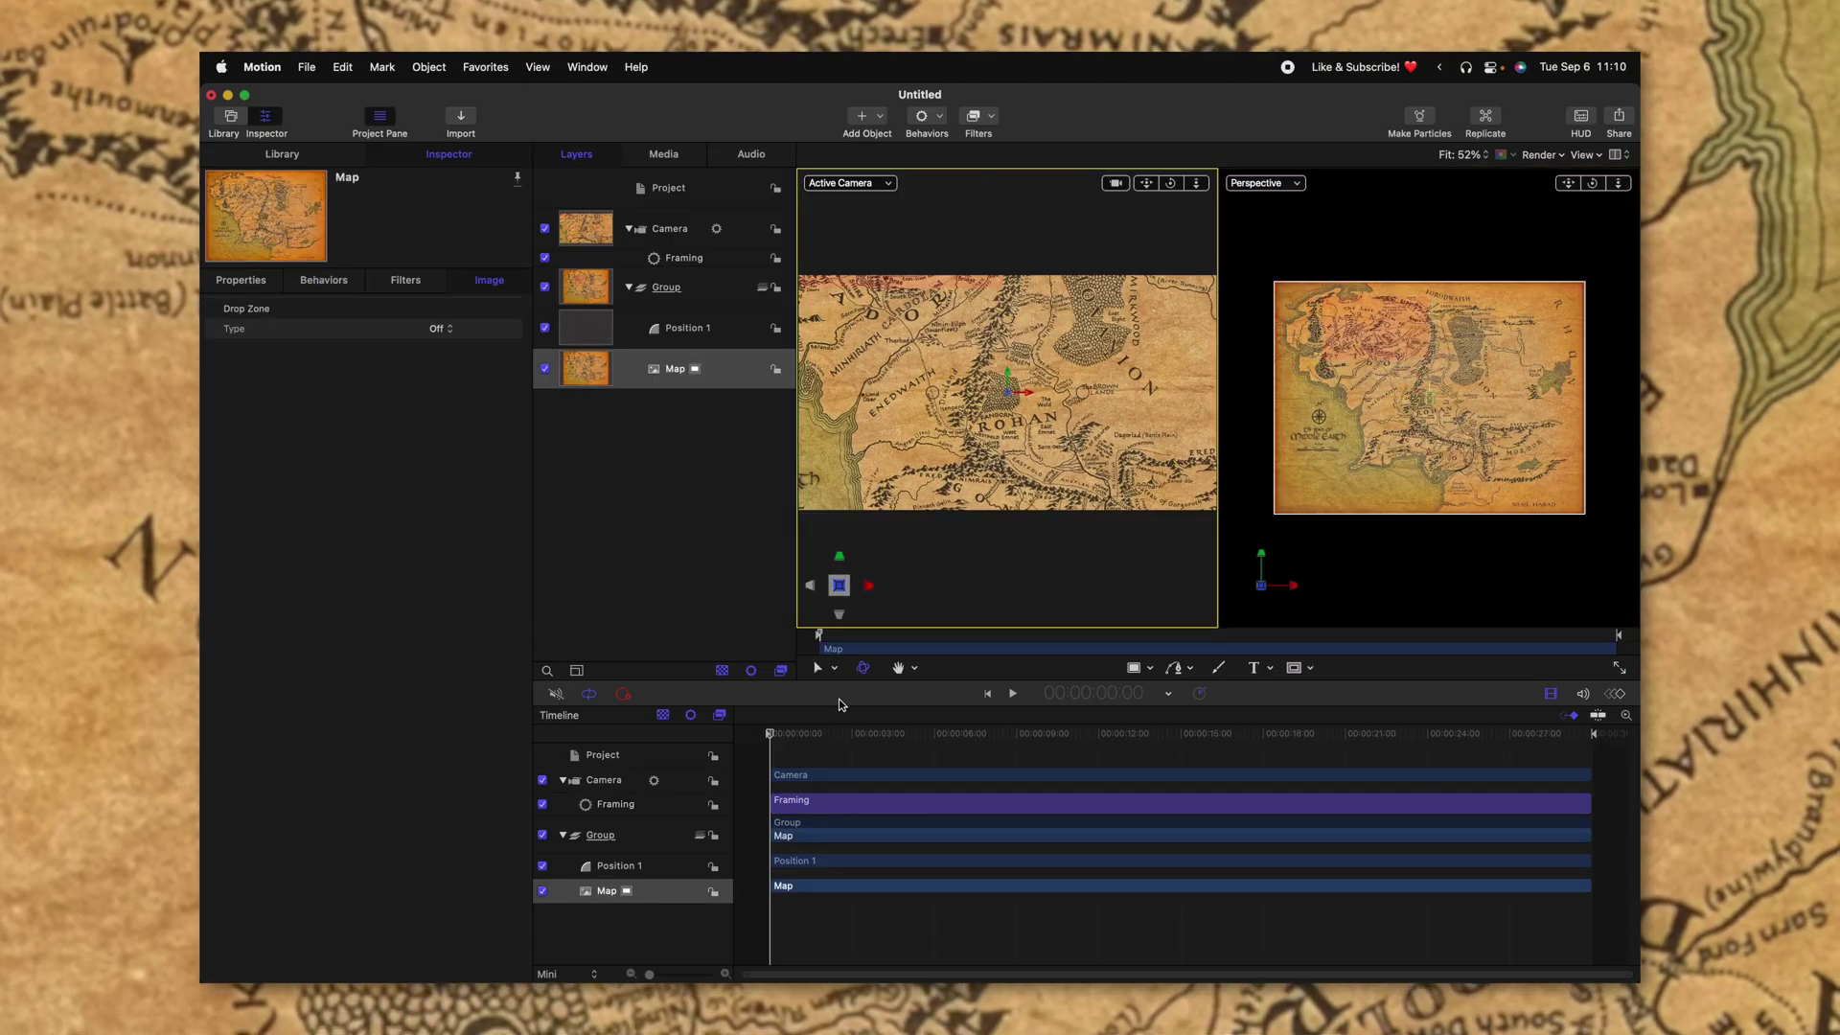
Set the Framing orientation to Orient to Final and preview the camera move
key("space")
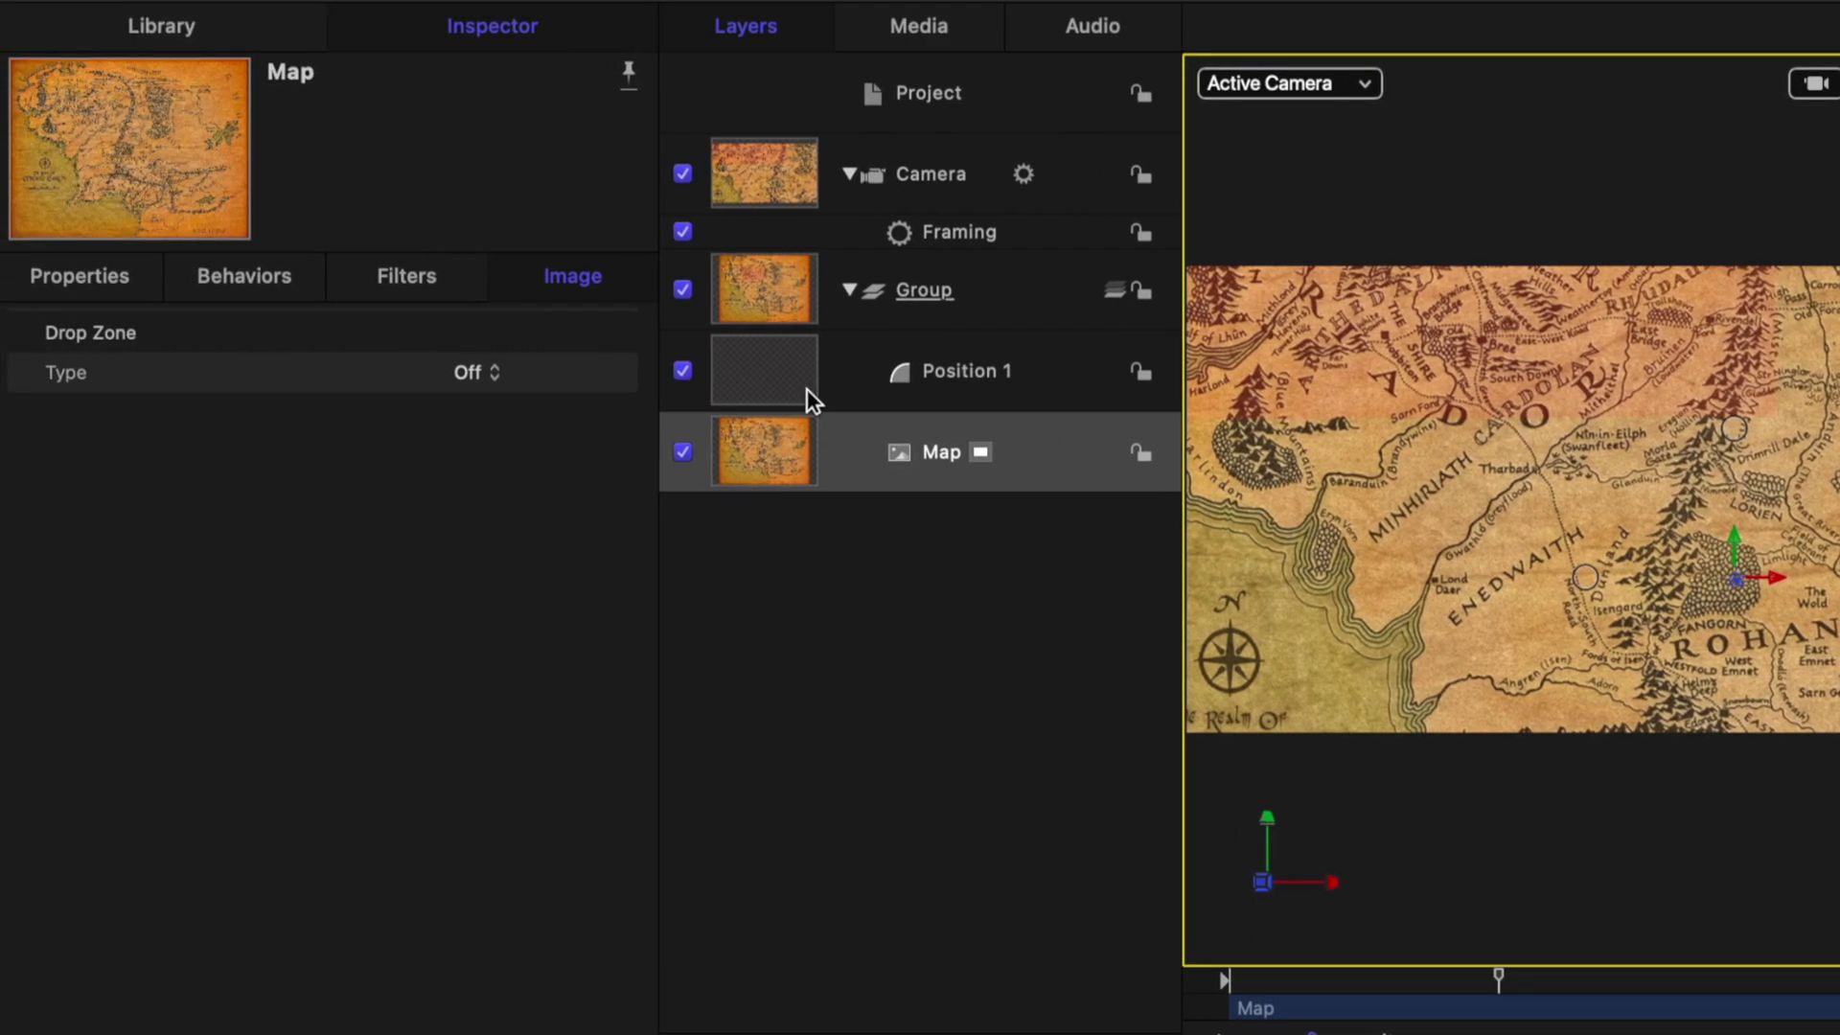
left_click(912, 234)
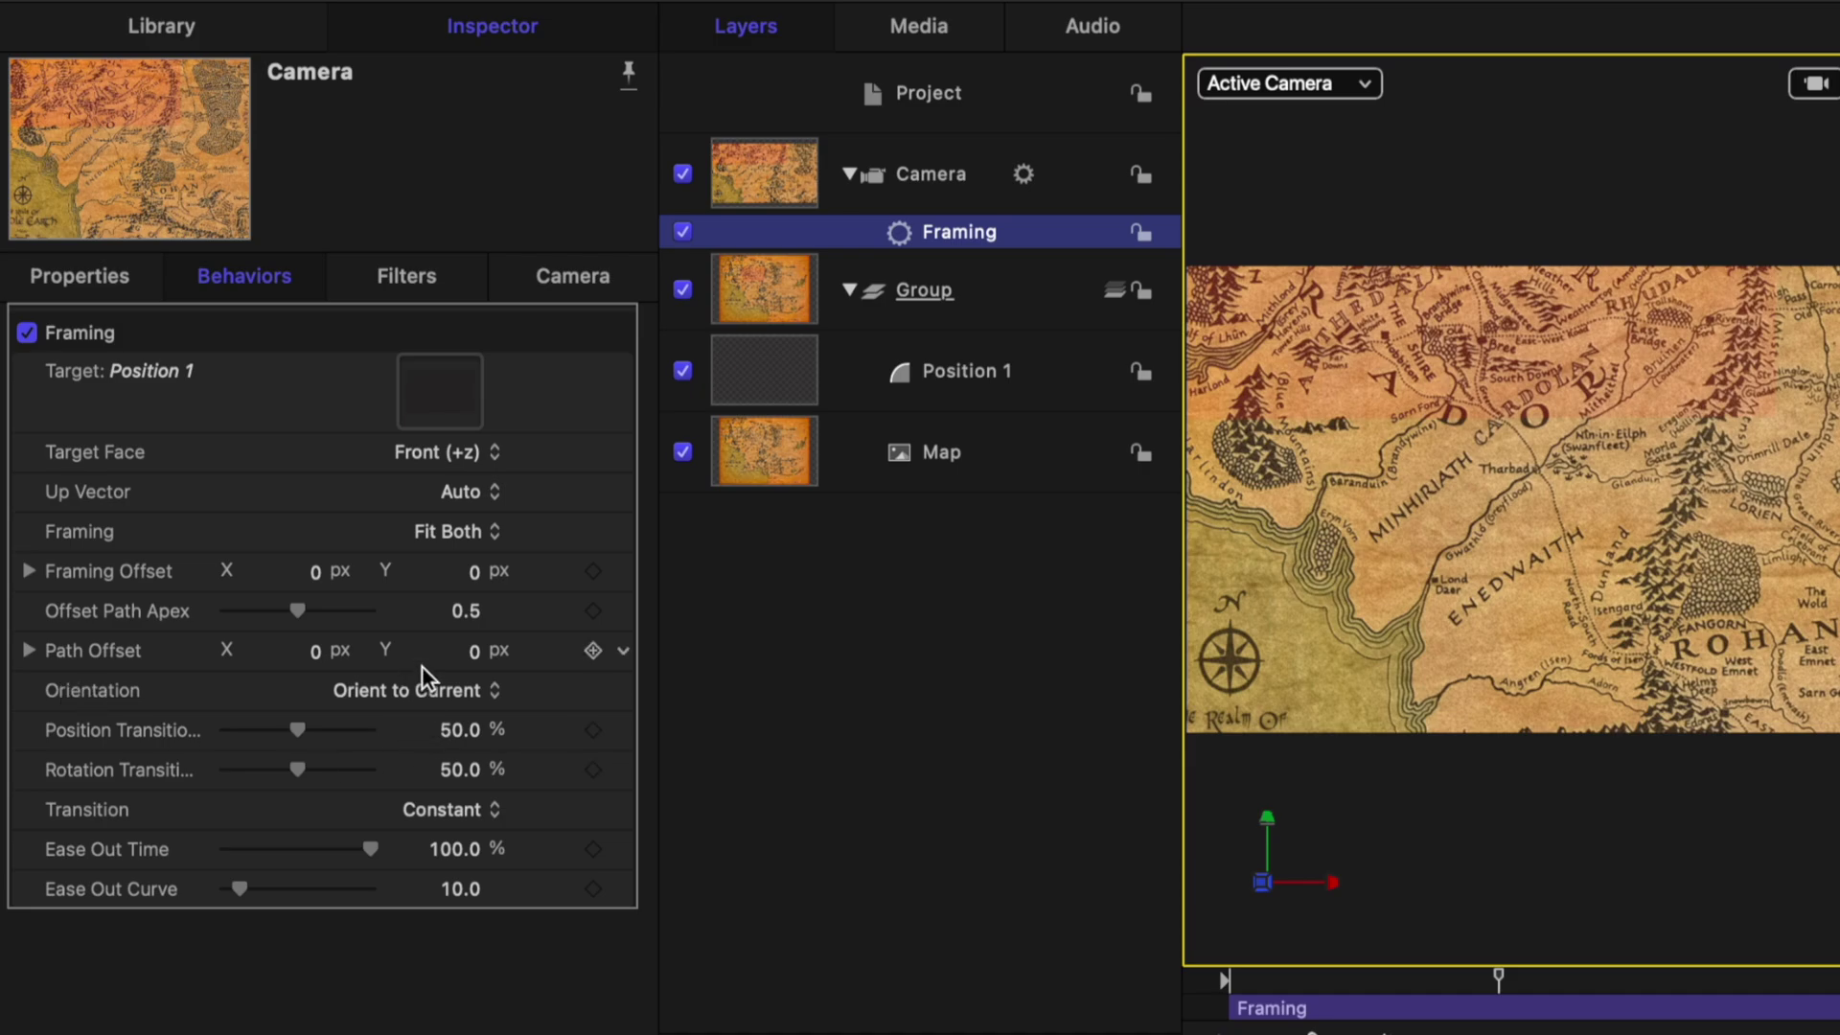
left_click(399, 686)
left_click(393, 732)
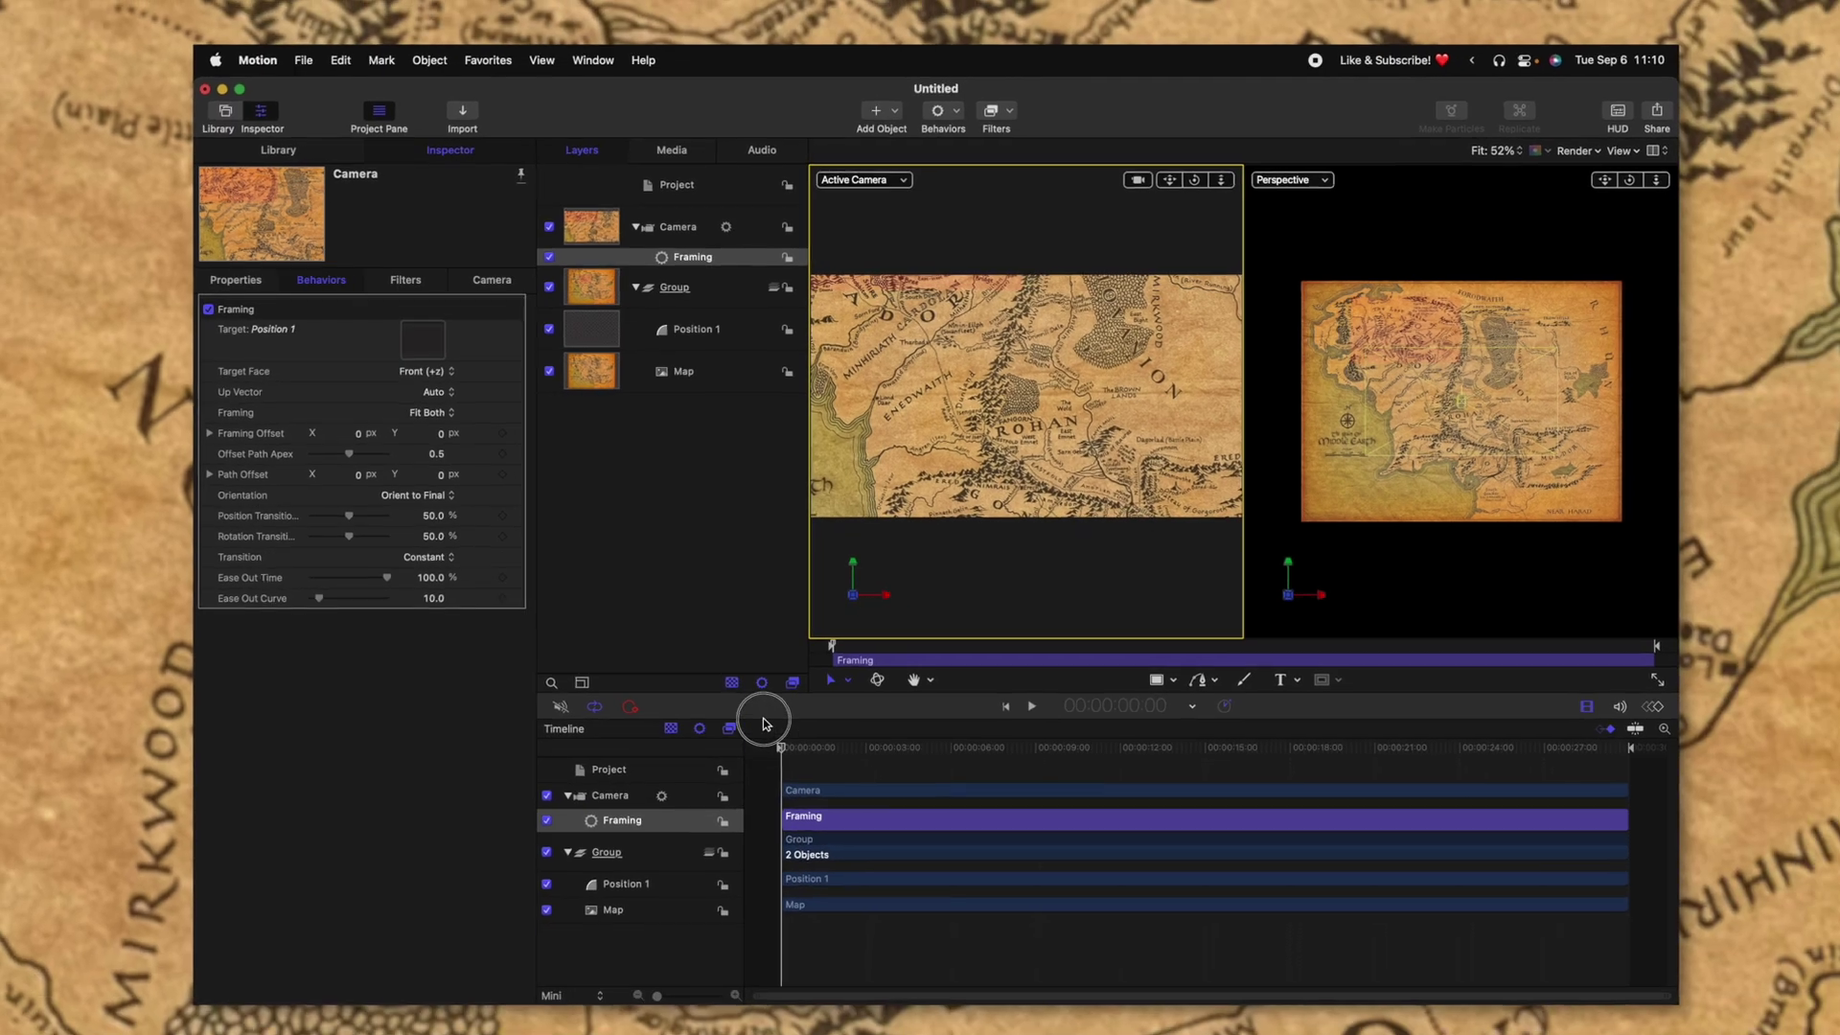
left_click_drag(767, 724, 1517, 733)
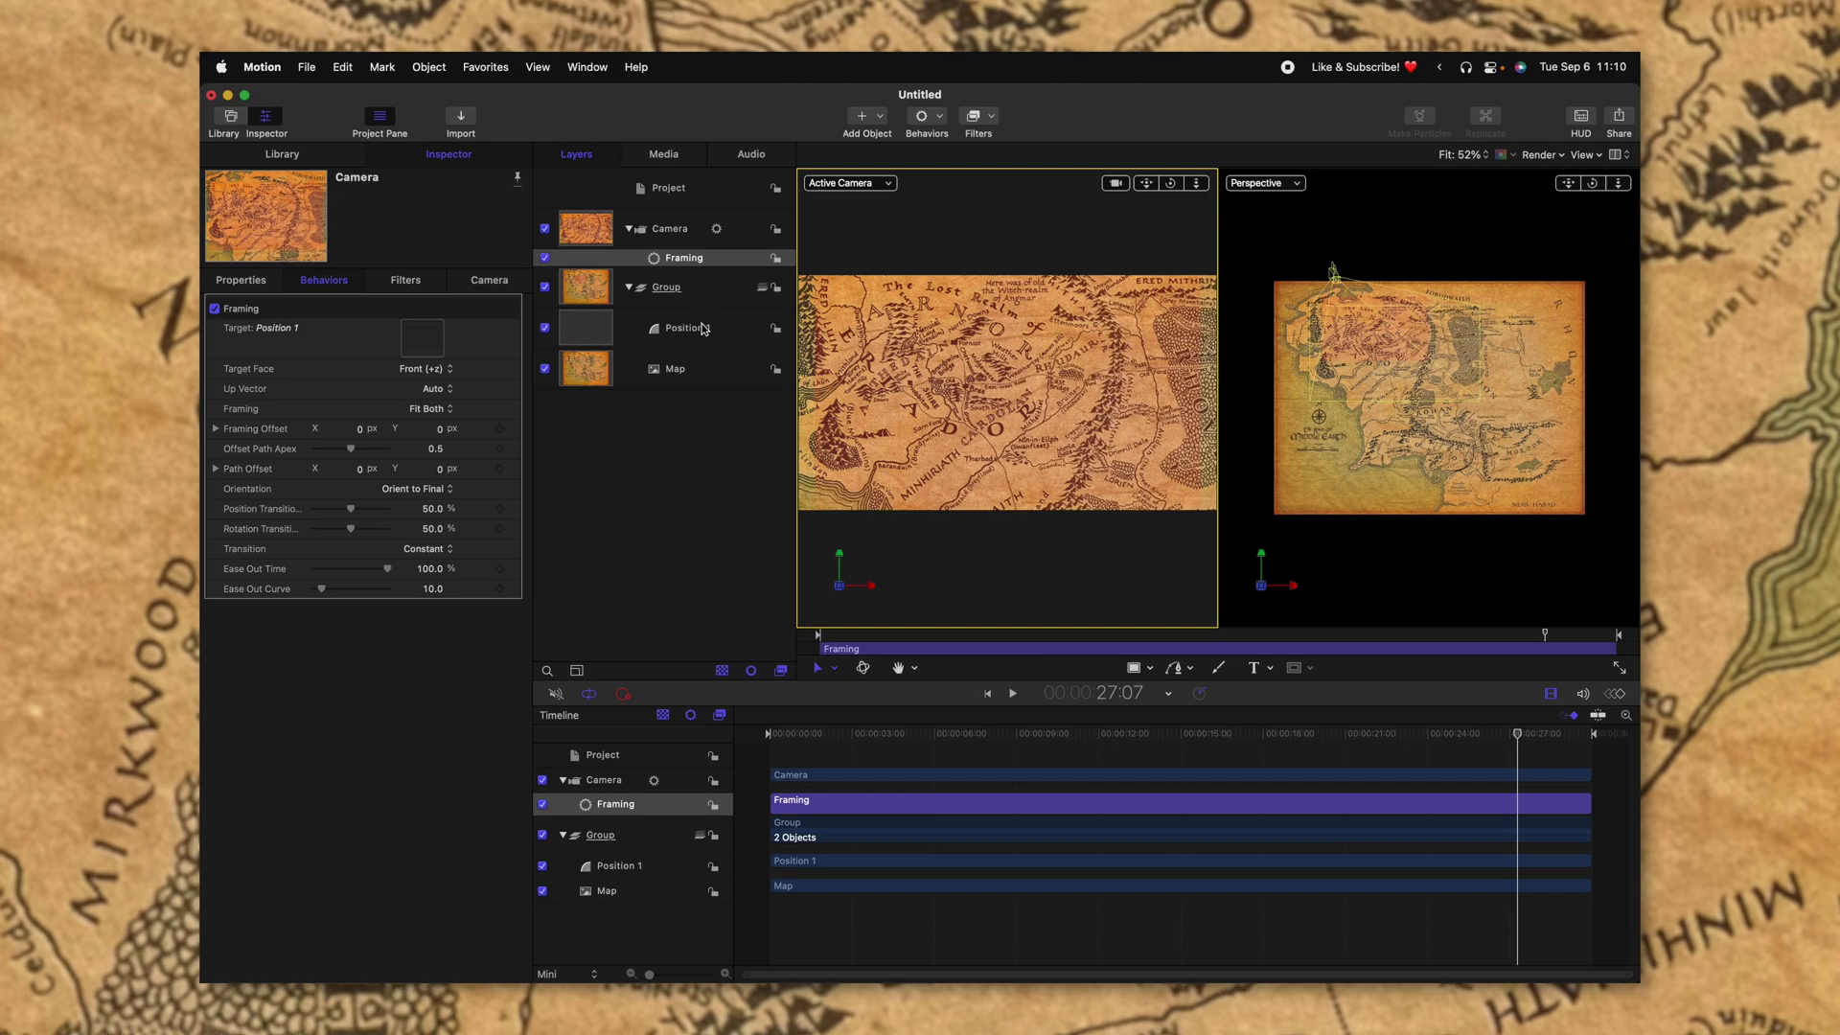
Move Position 1 over the map title (X -1041.7, Y -324.22, Z 319.17) and preview
left_click(704, 328)
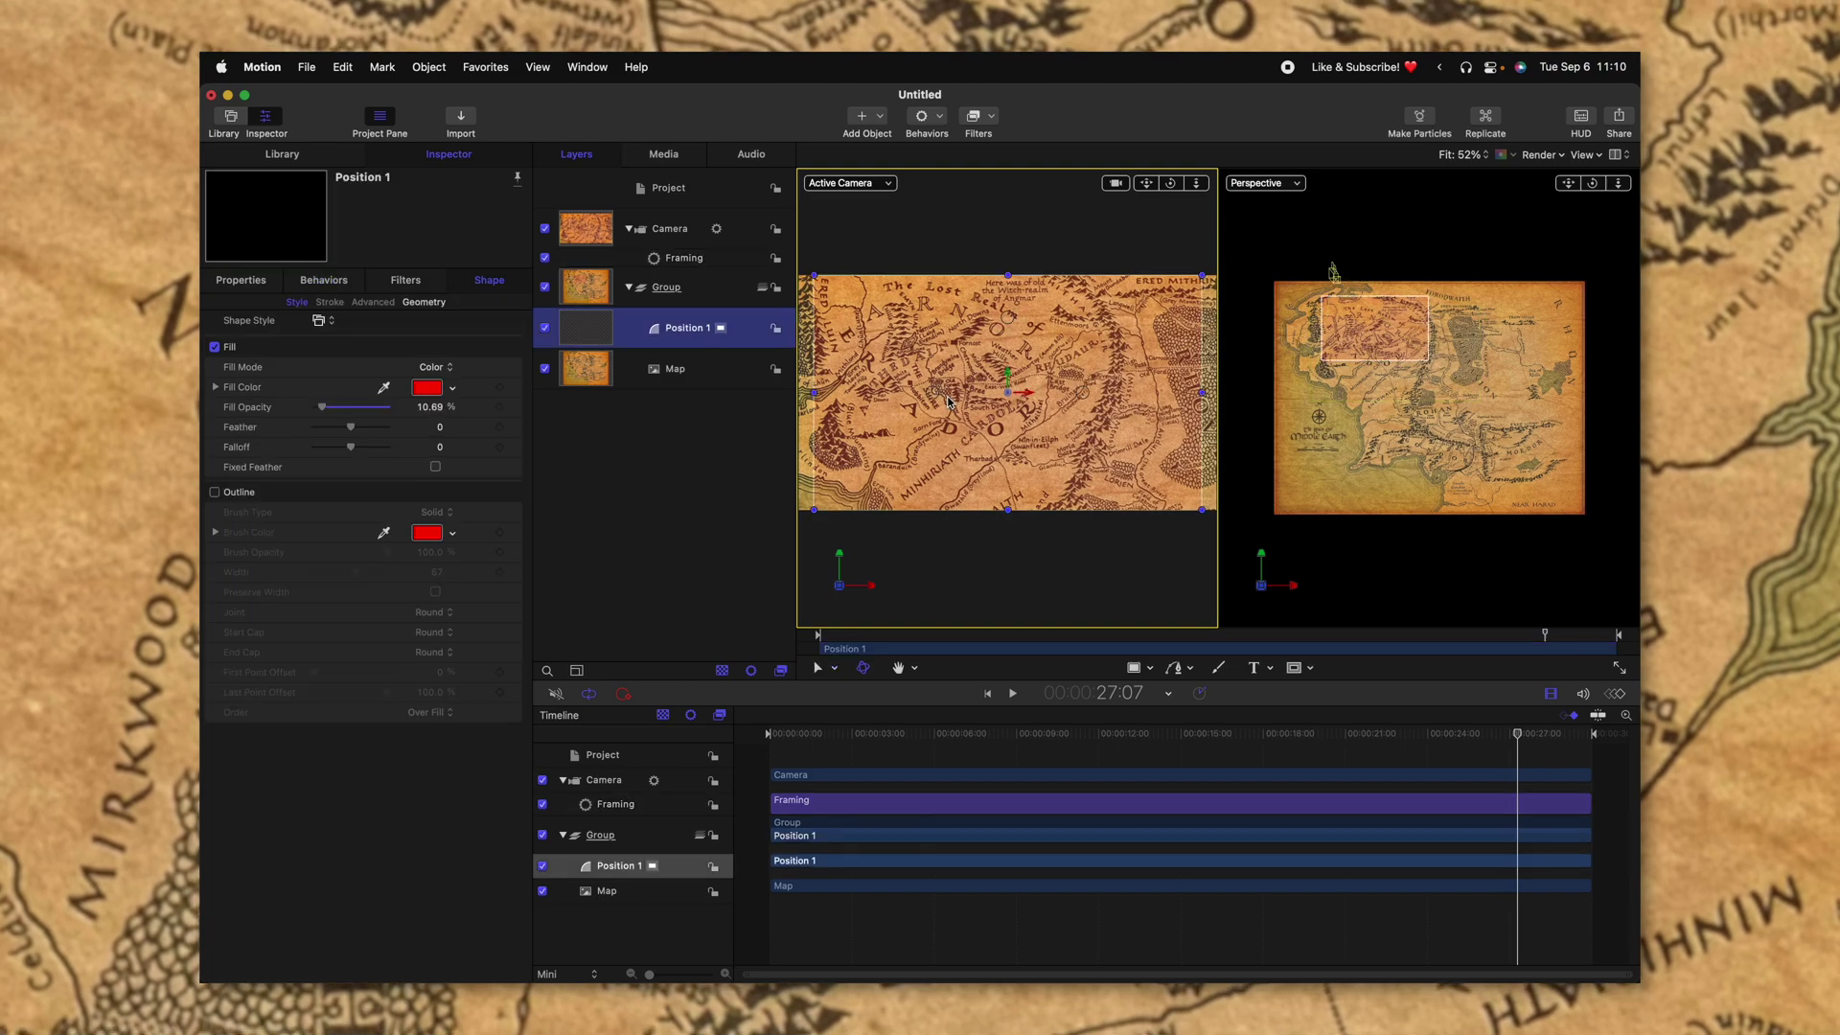
left_click_drag(1356, 371, 1382, 374)
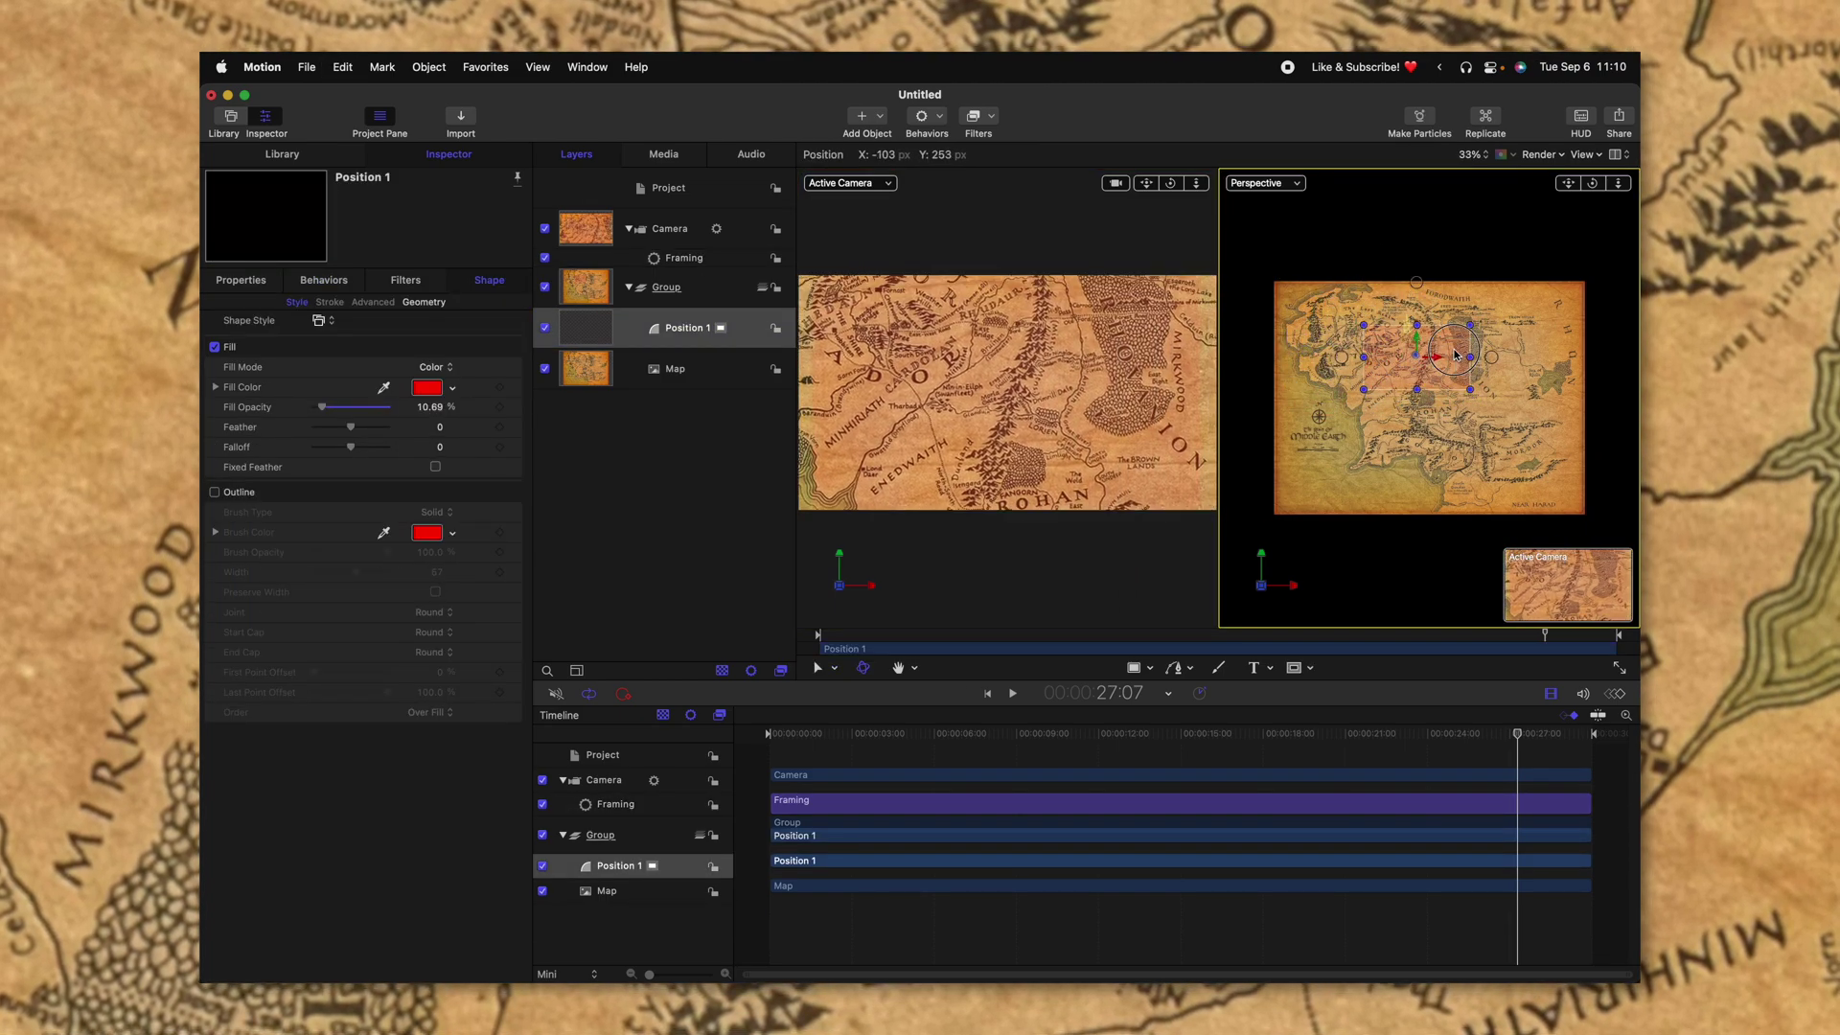
left_click_drag(1455, 355, 1260, 449)
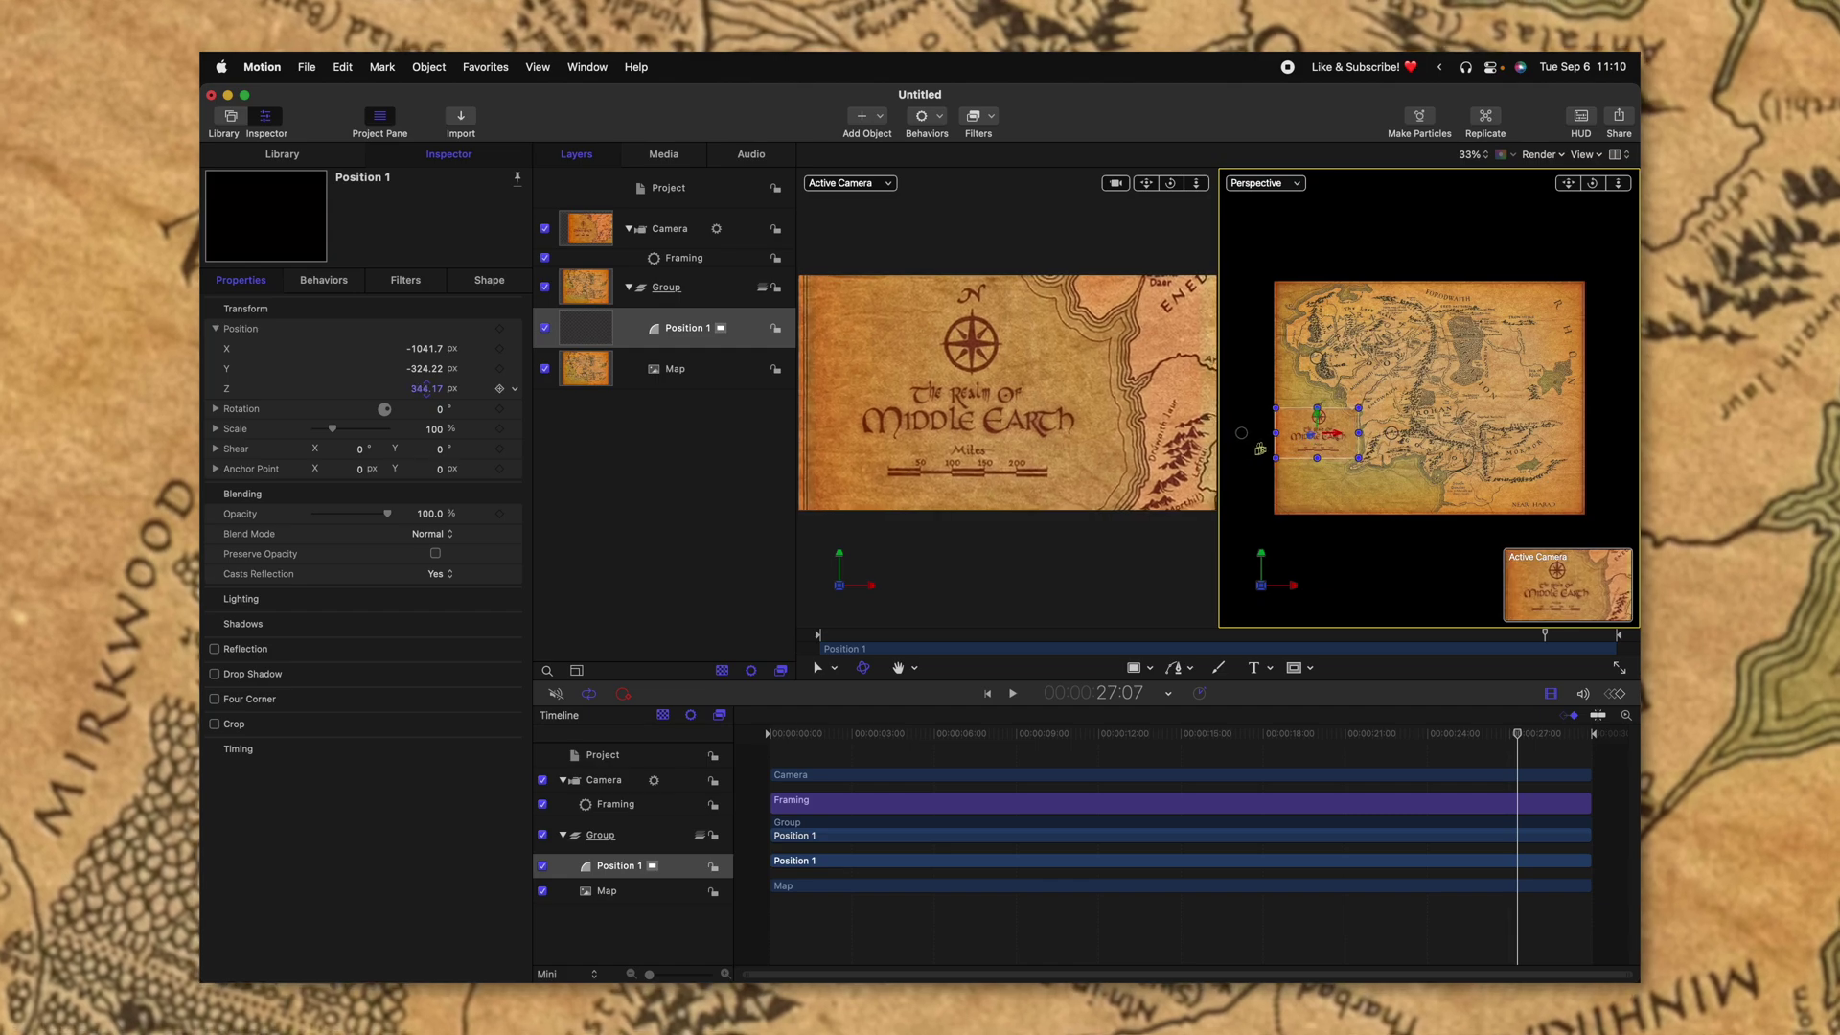
left_click_drag(1212, 733, 900, 729)
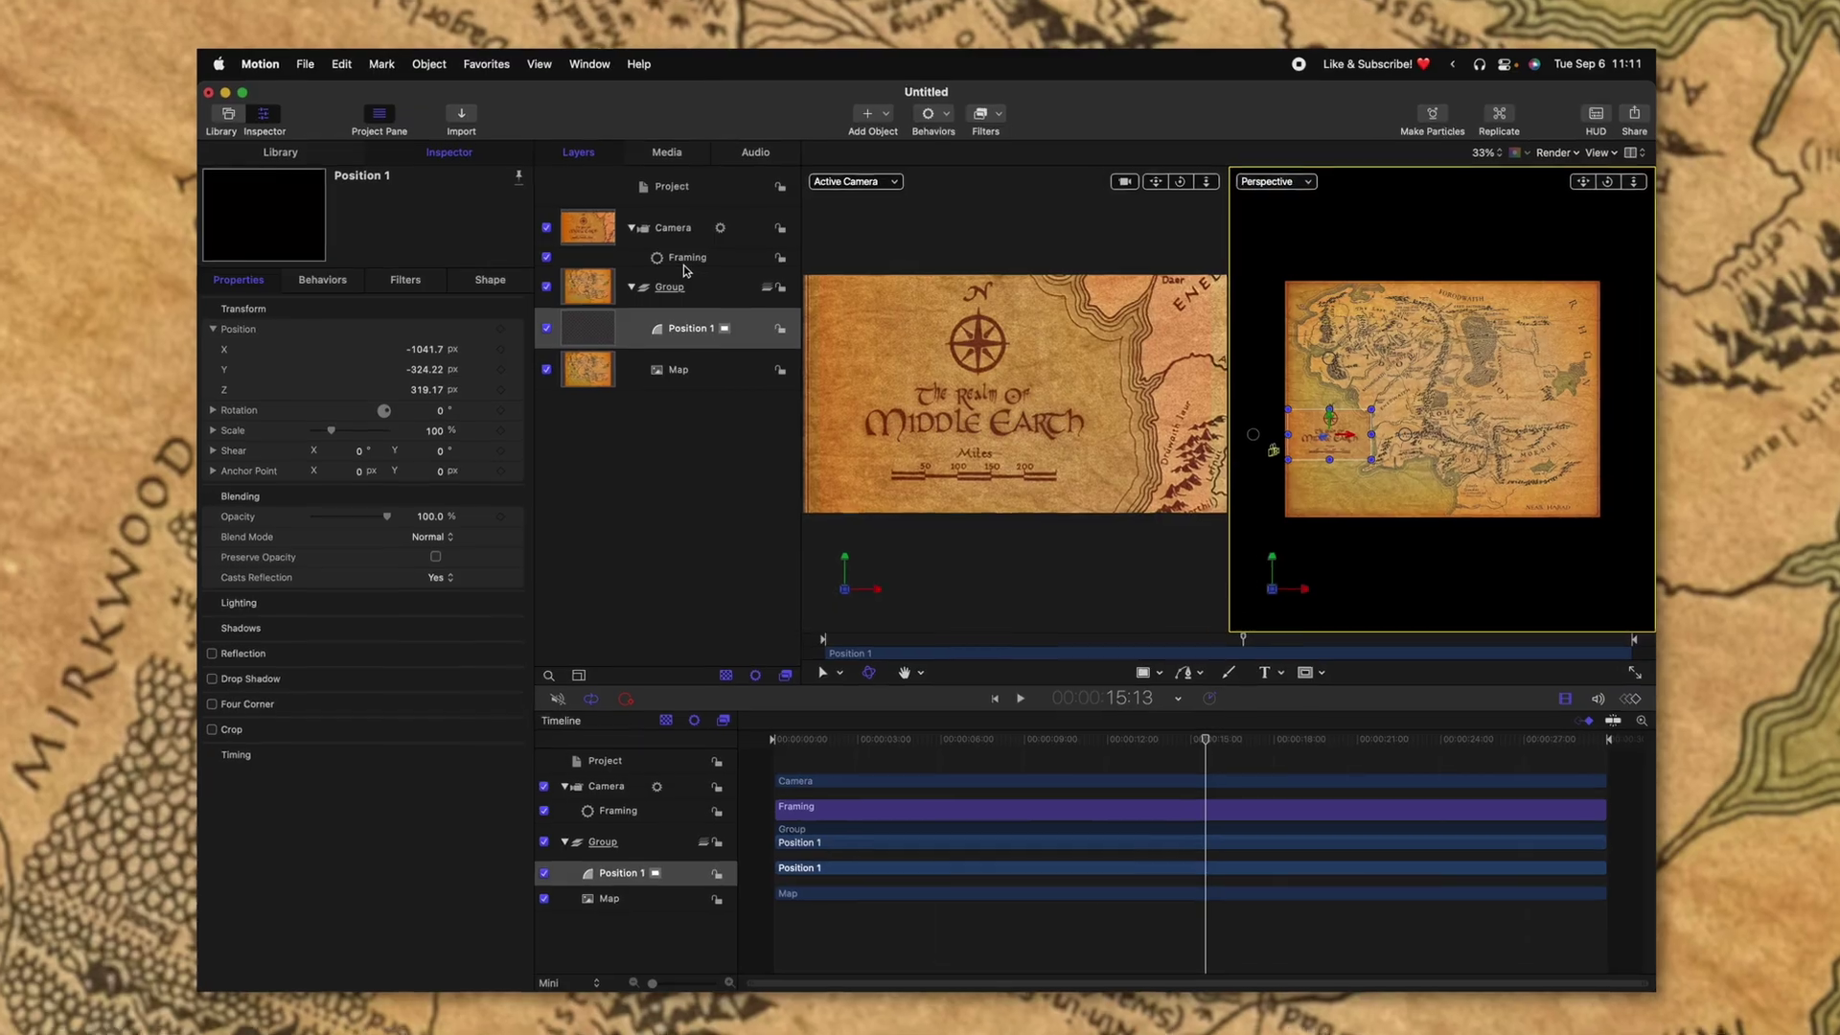
left_click(682, 261)
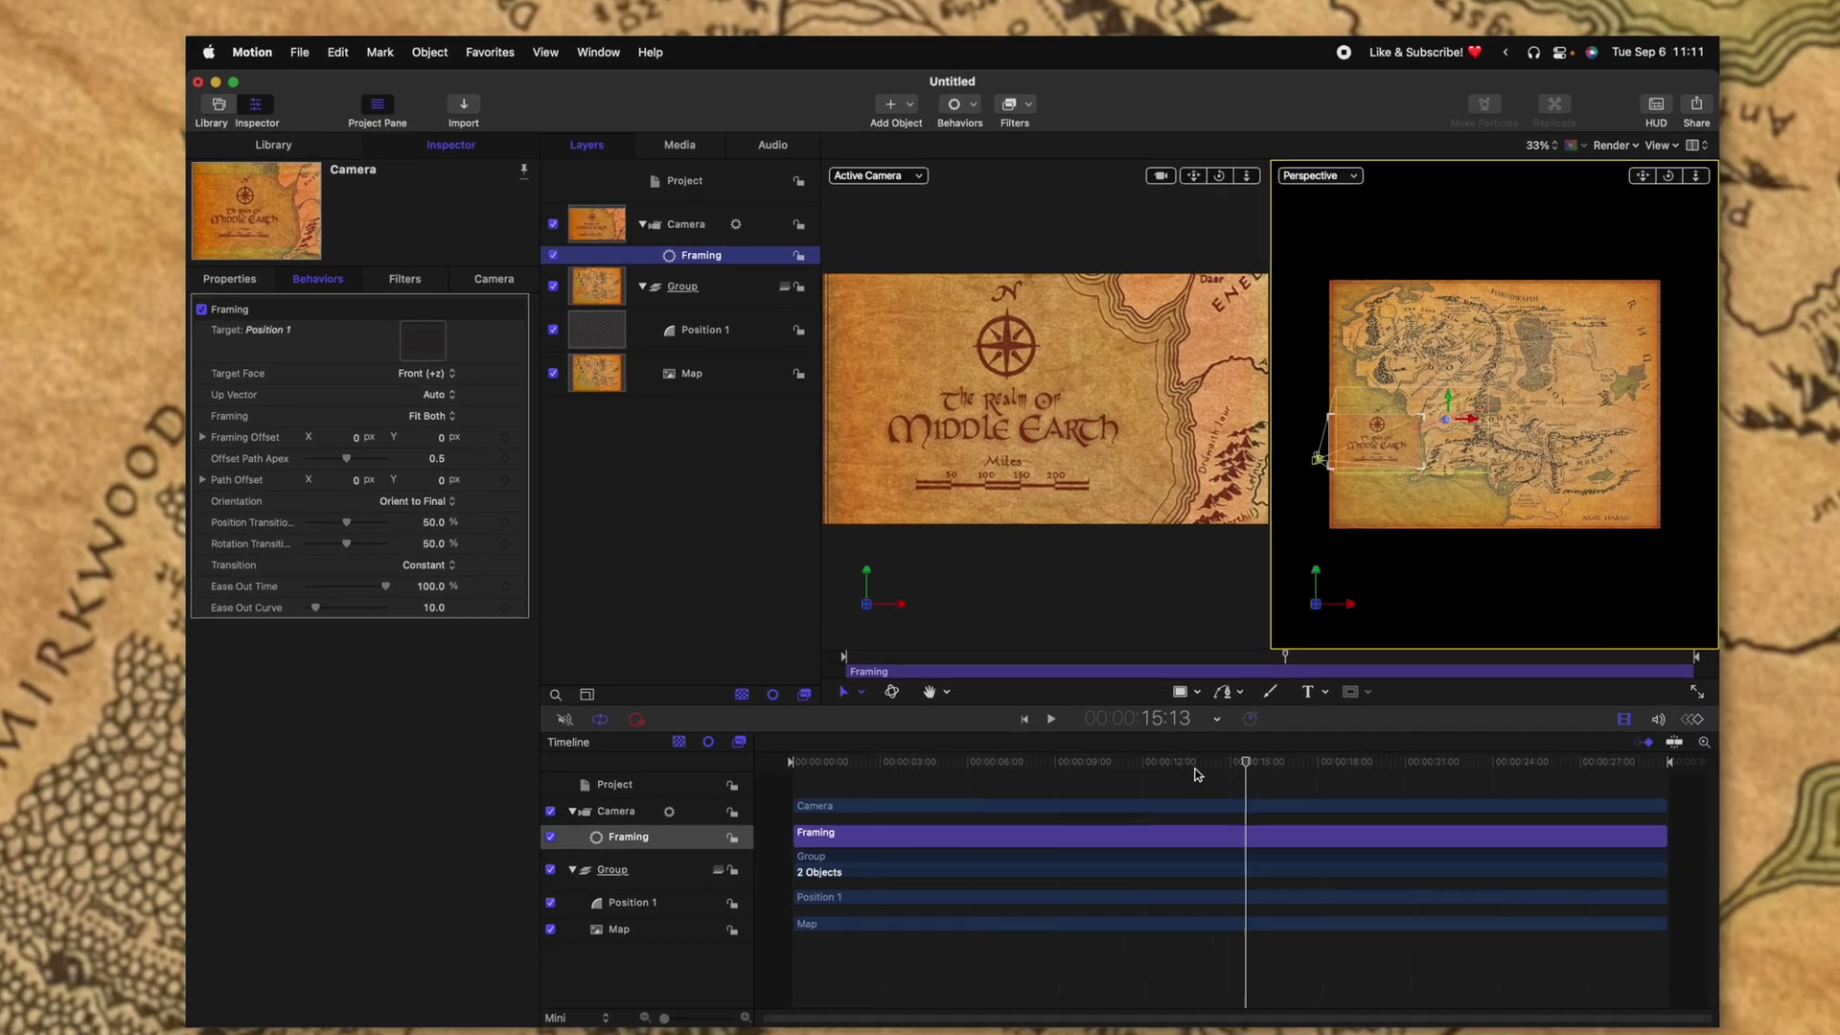
Raise the Framing Position Transition to 100%
left_click_drag(1244, 912, 1416, 925)
left_click_drag(1126, 740, 1159, 736)
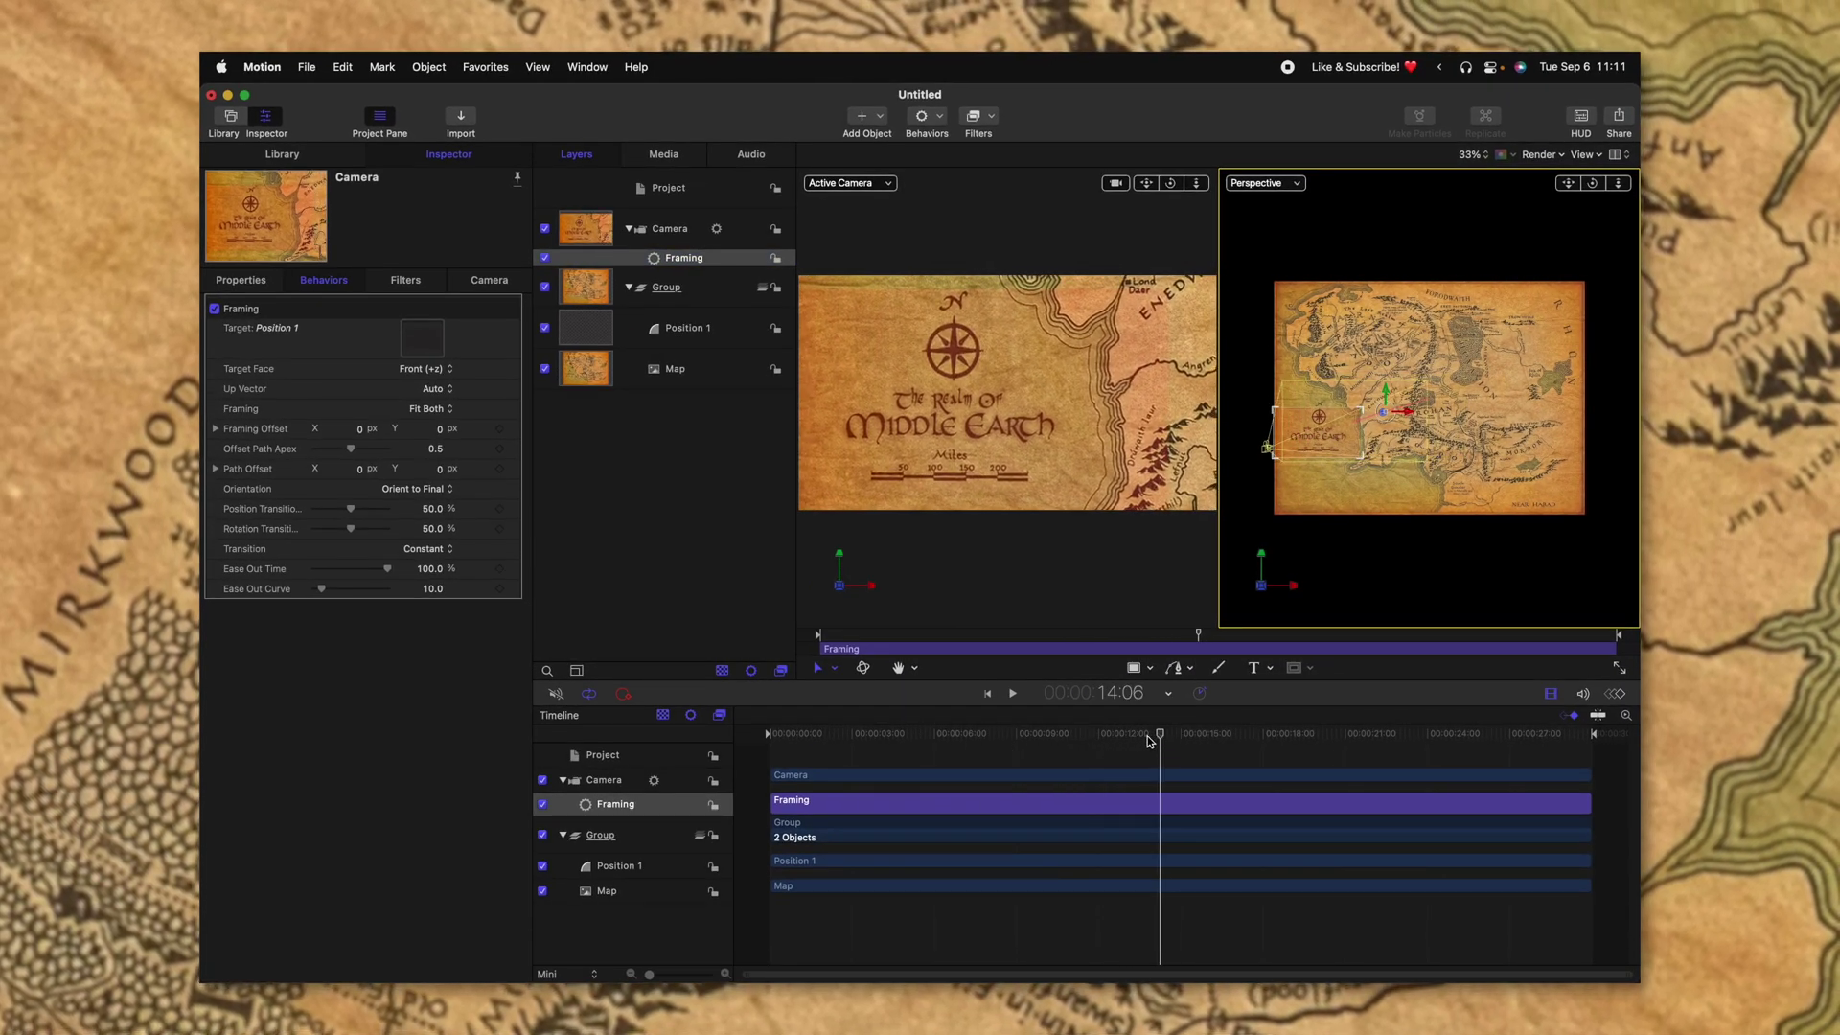
left_click_drag(351, 509, 513, 509)
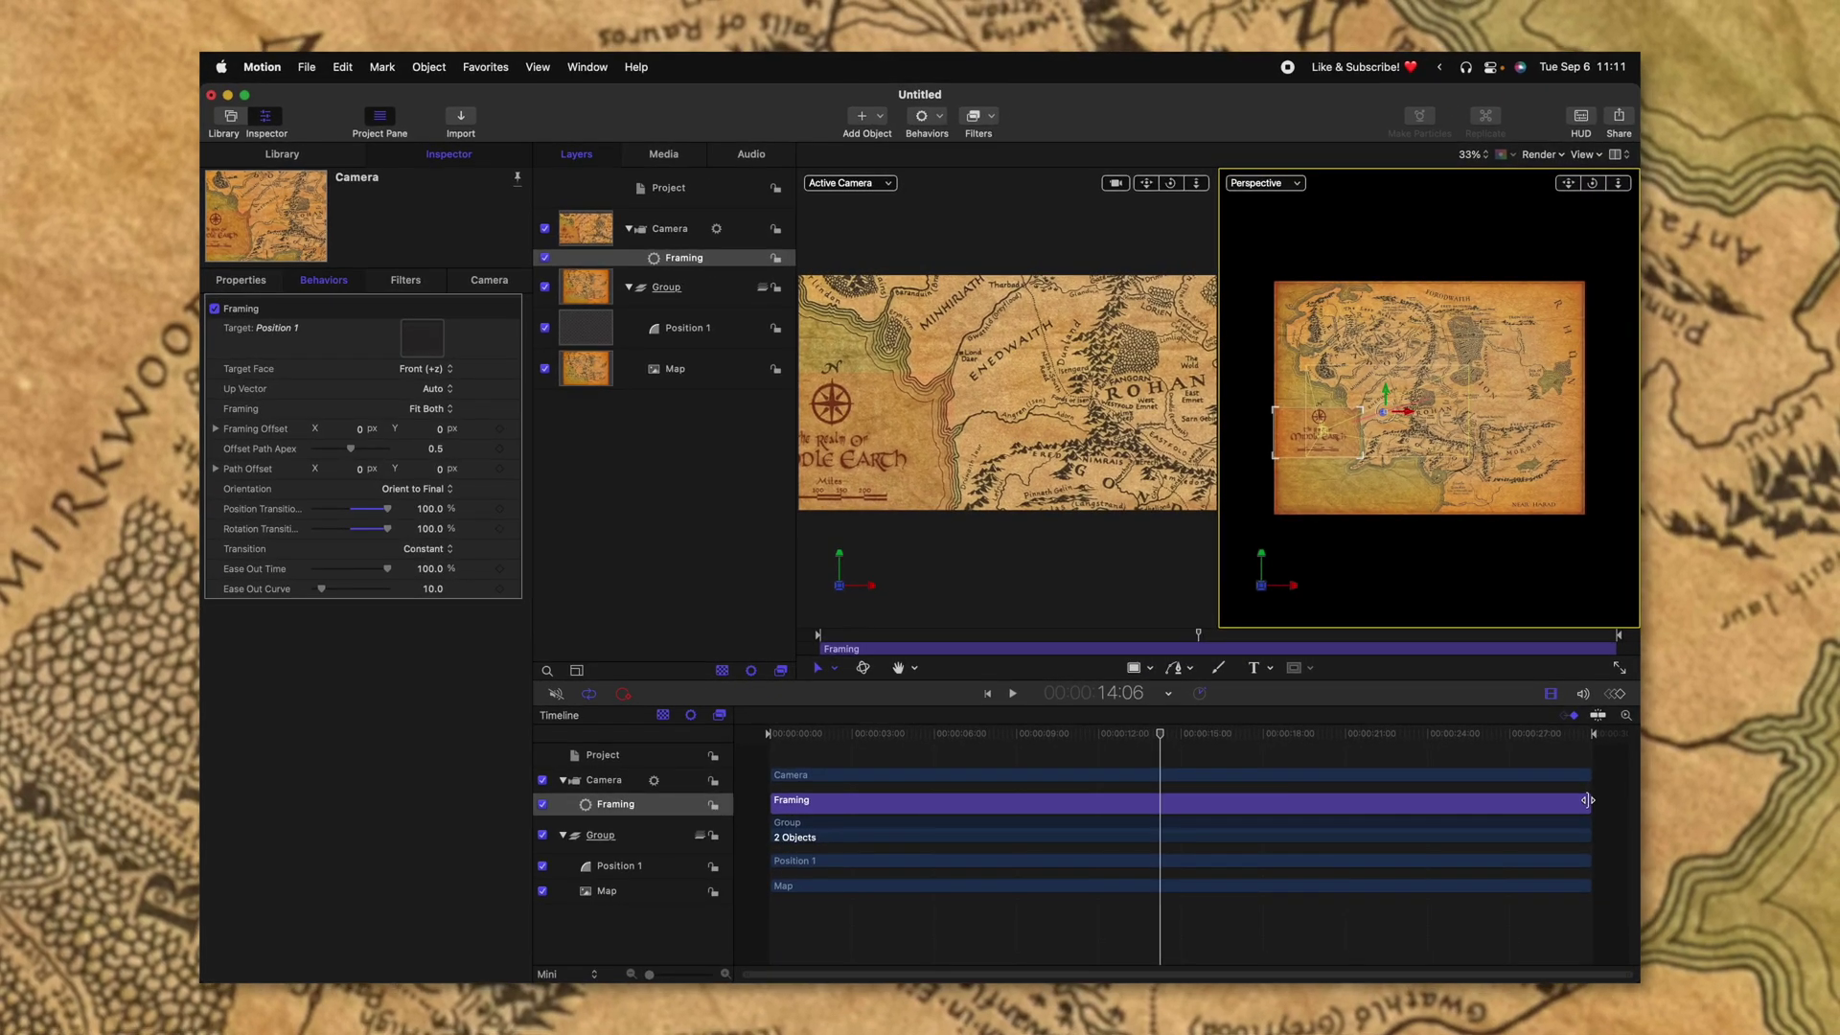
Trim the Framing behaviour to about three seconds and play the shortened move
left_click_drag(1588, 801, 840, 795)
left_click(764, 734)
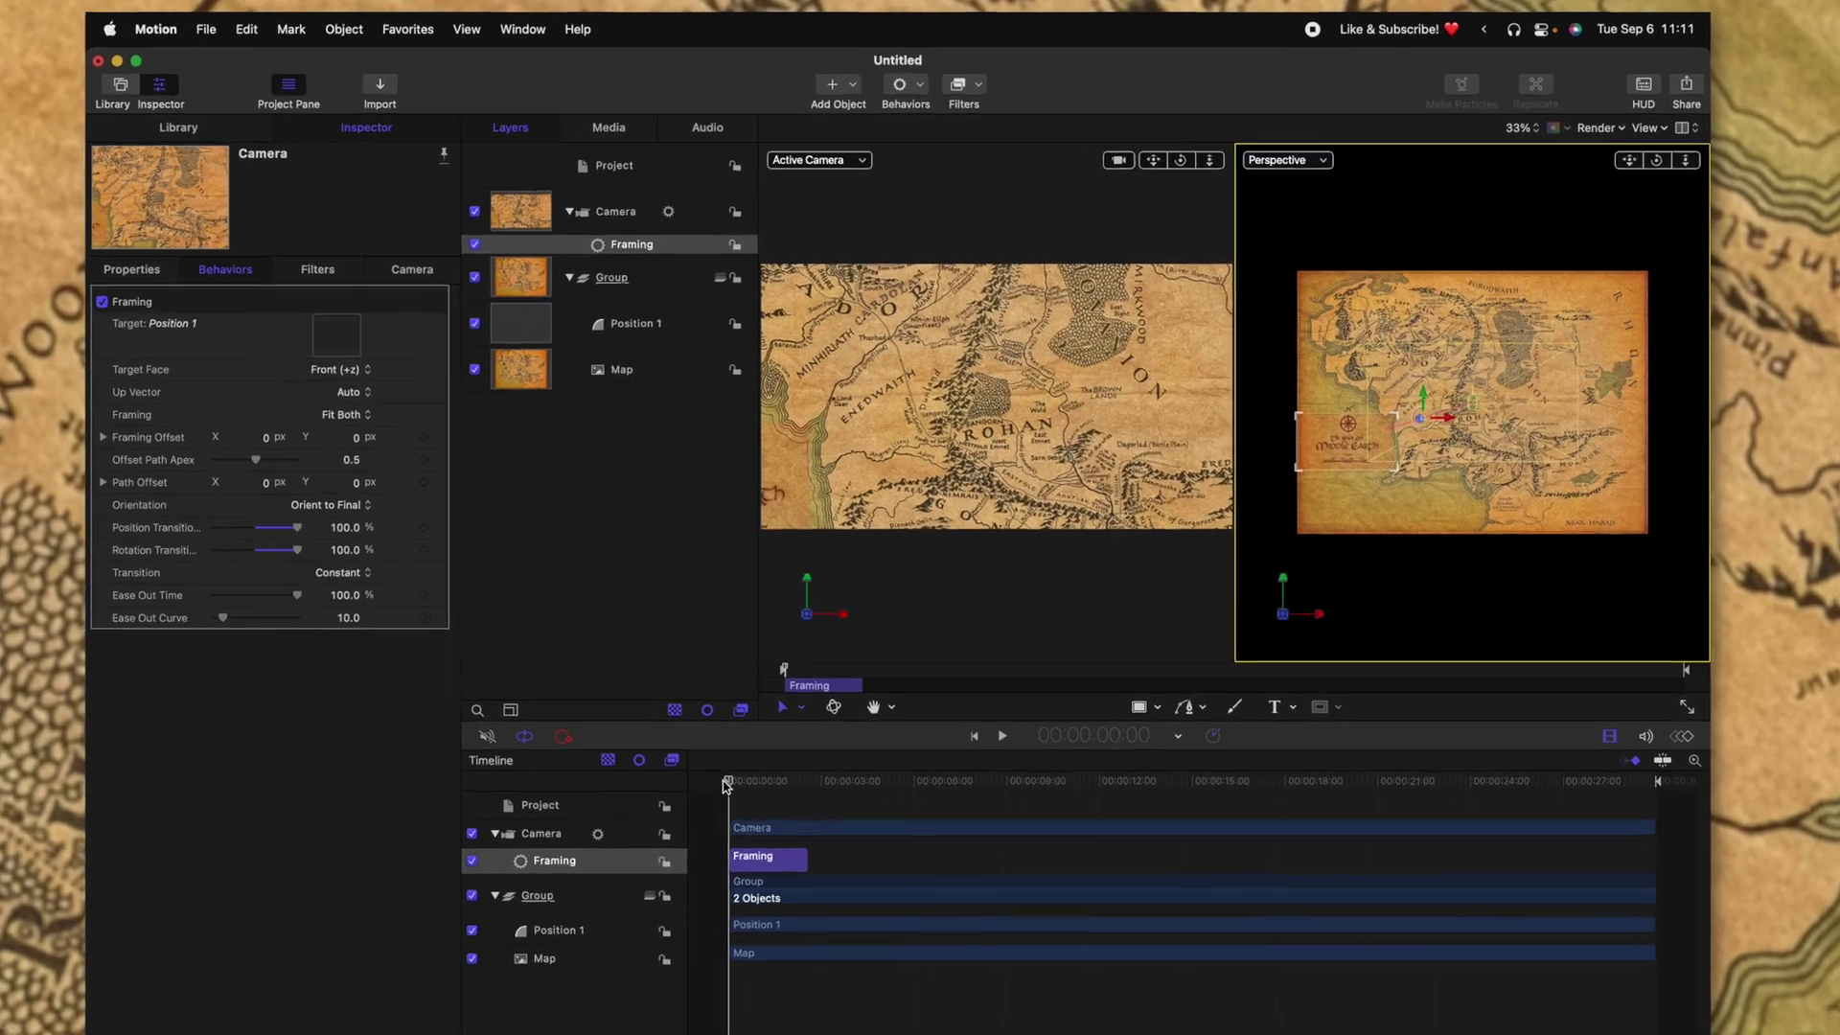
left_click(862, 479)
key("space")
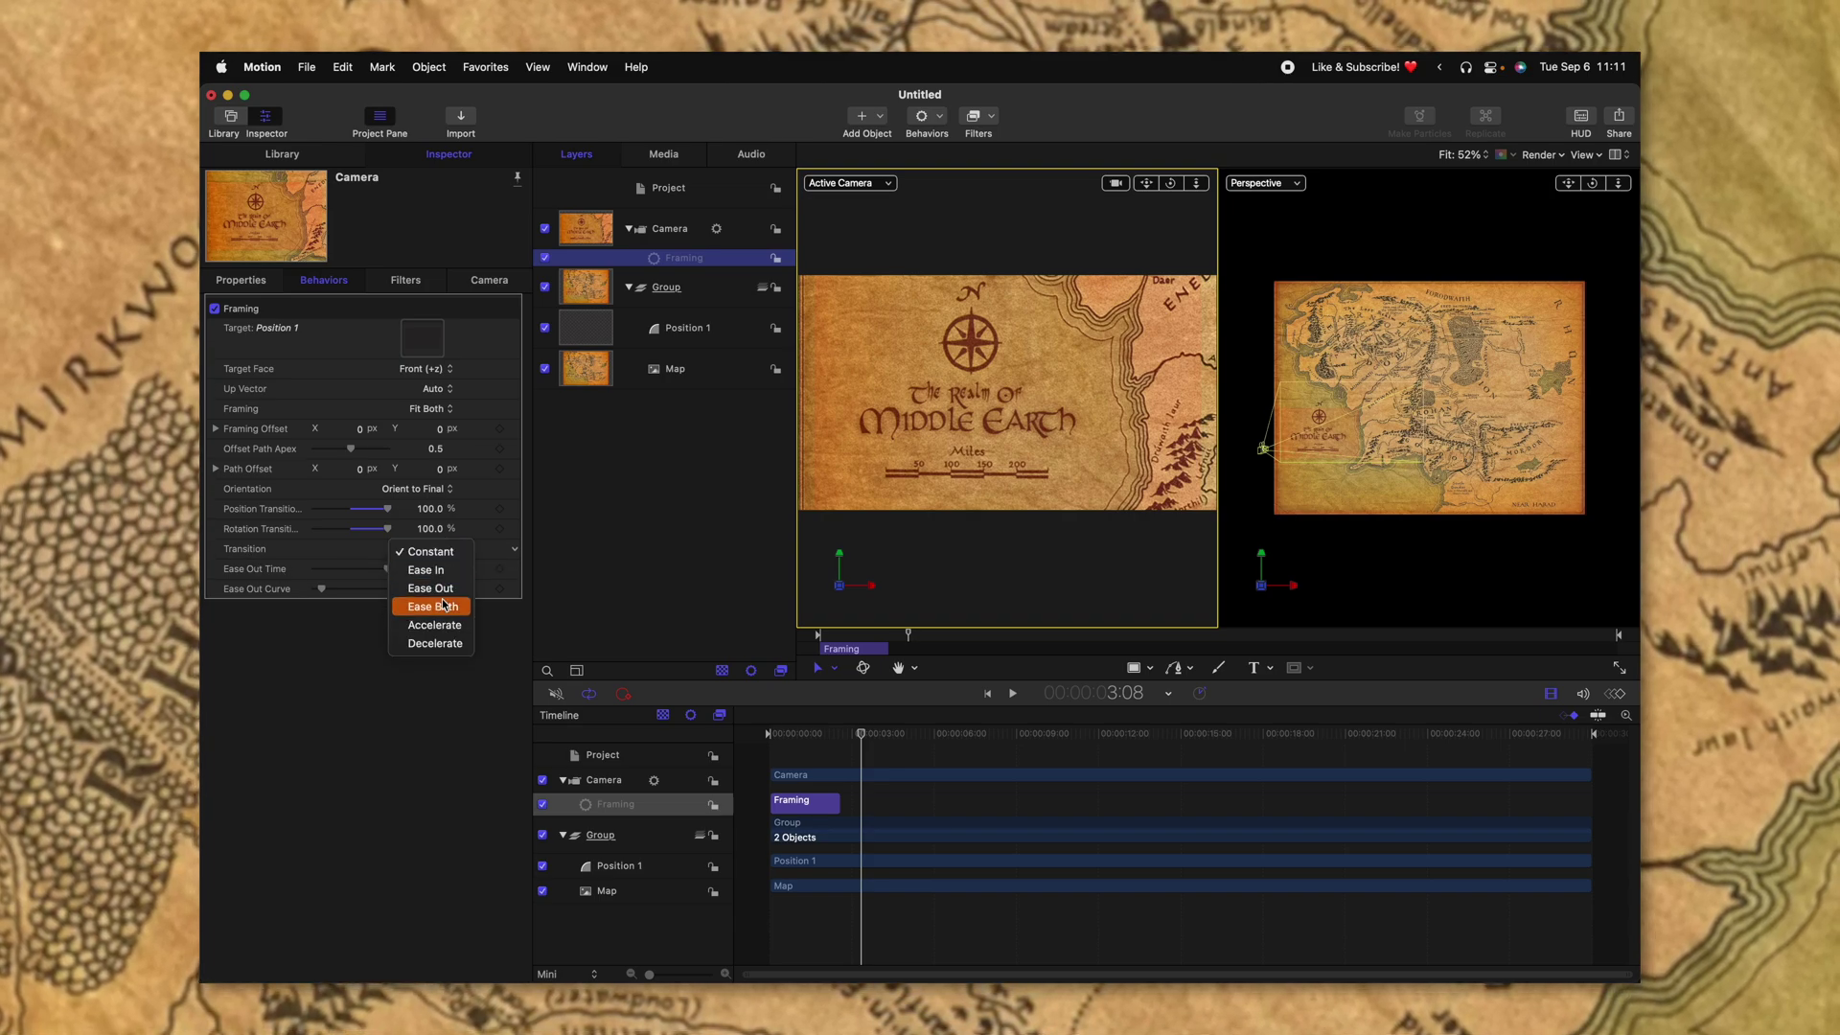
left_click(440, 604)
Set Ease Out Curve to 100, replay from the start, and duplicate Position 1
left_click_drag(321, 588, 387, 588)
key("Home")
key("space")
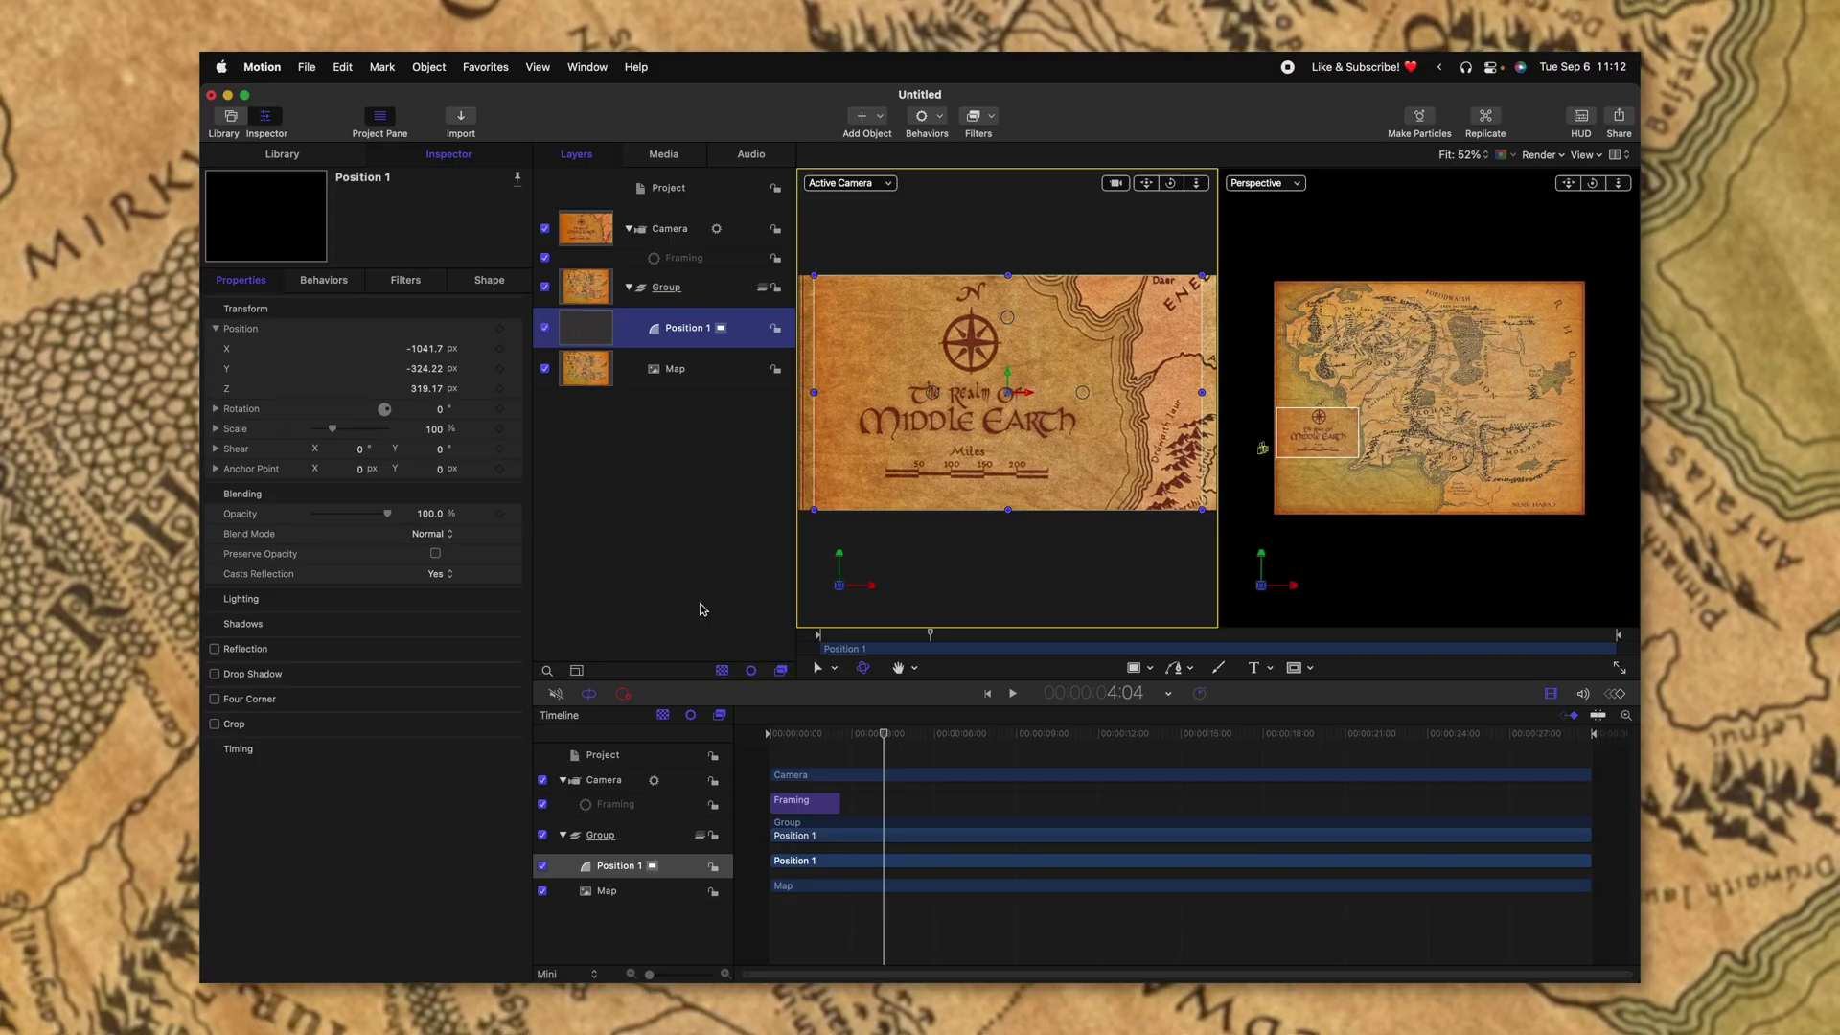
key("super+d")
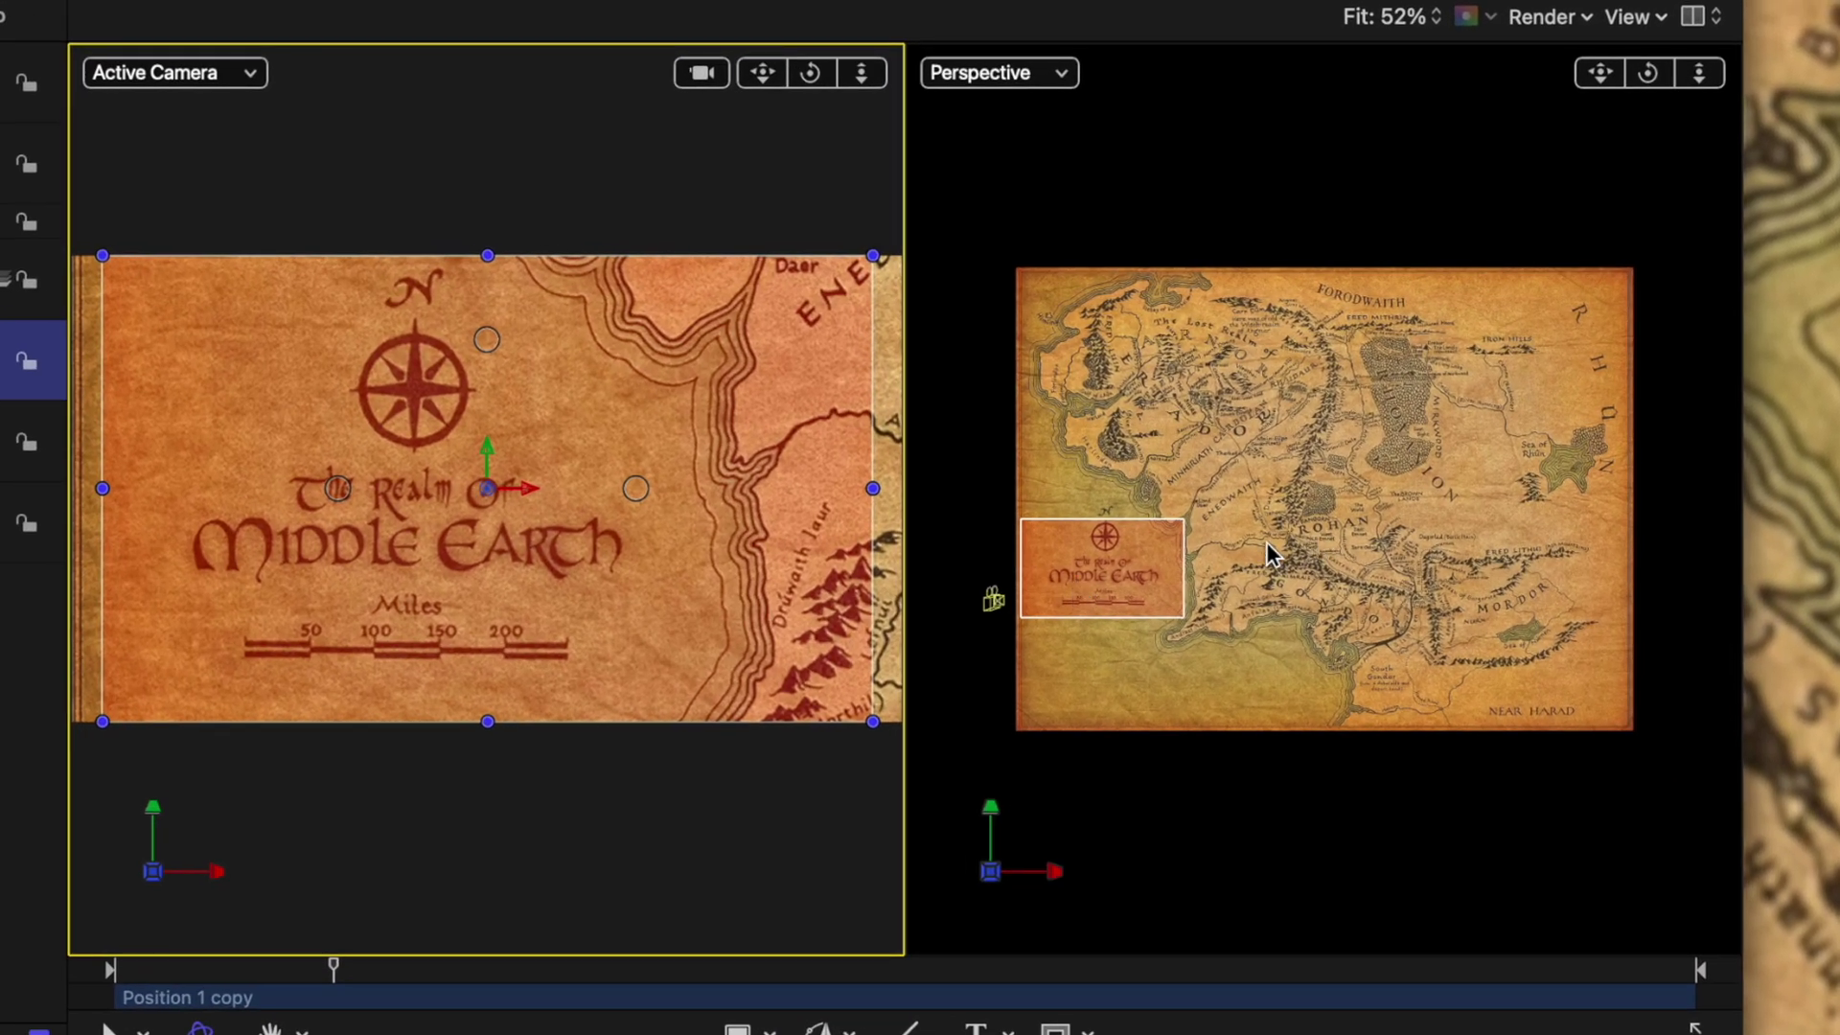
Move the Position 1 copy over the Shire area and rename it Position 2
left_click_drag(1180, 576, 1267, 410)
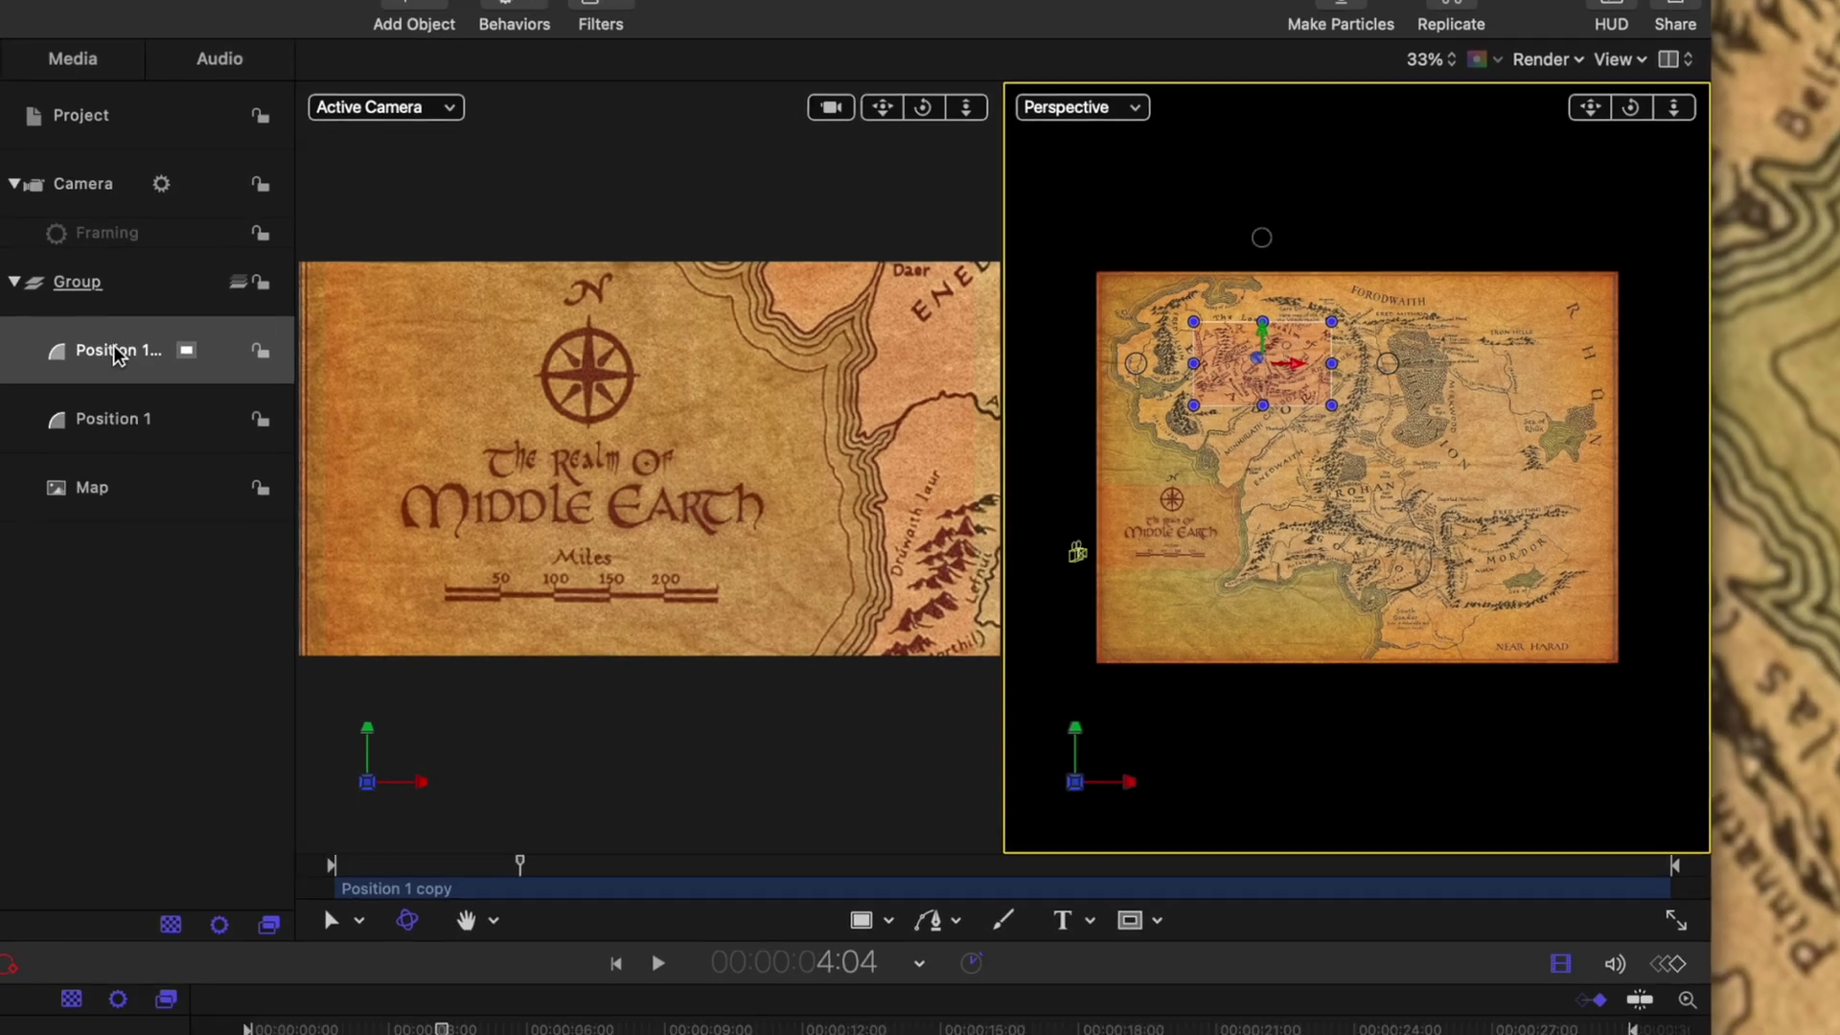
double_click(527, 333)
type("P")
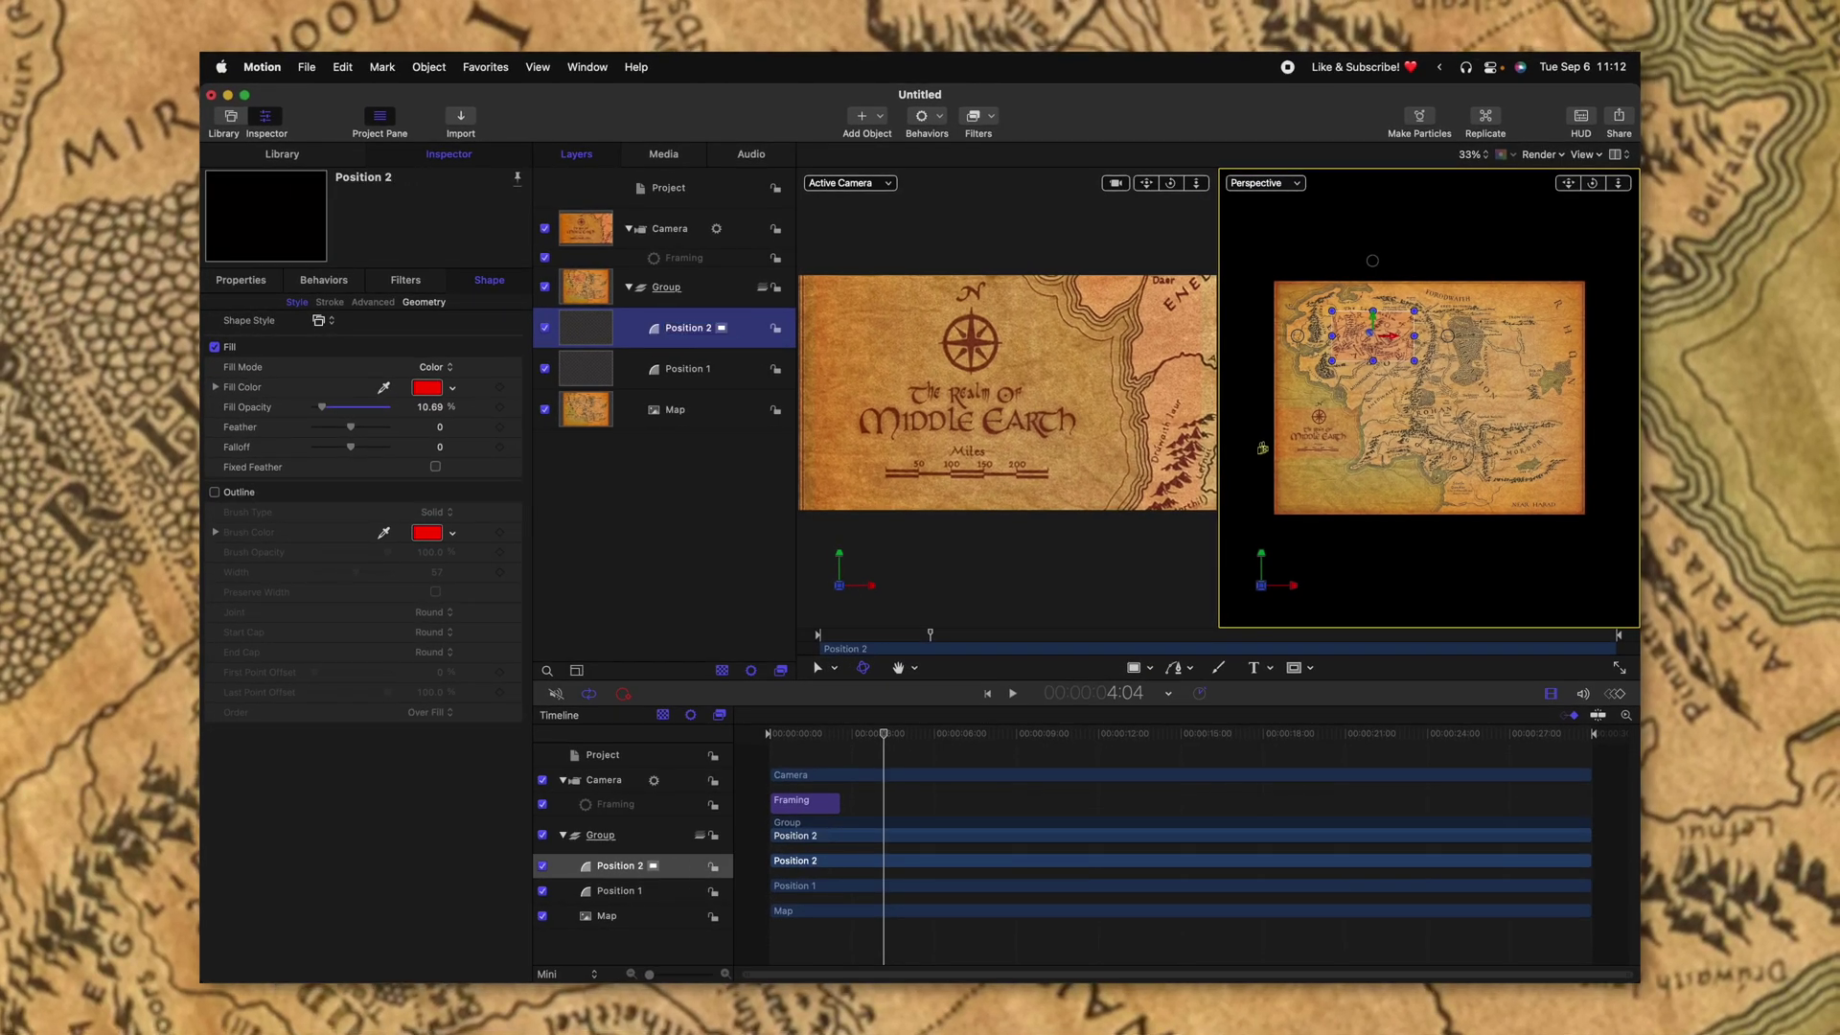
Duplicate the Framing behaviour and name the copy 'Framing 2'
left_click(676, 266)
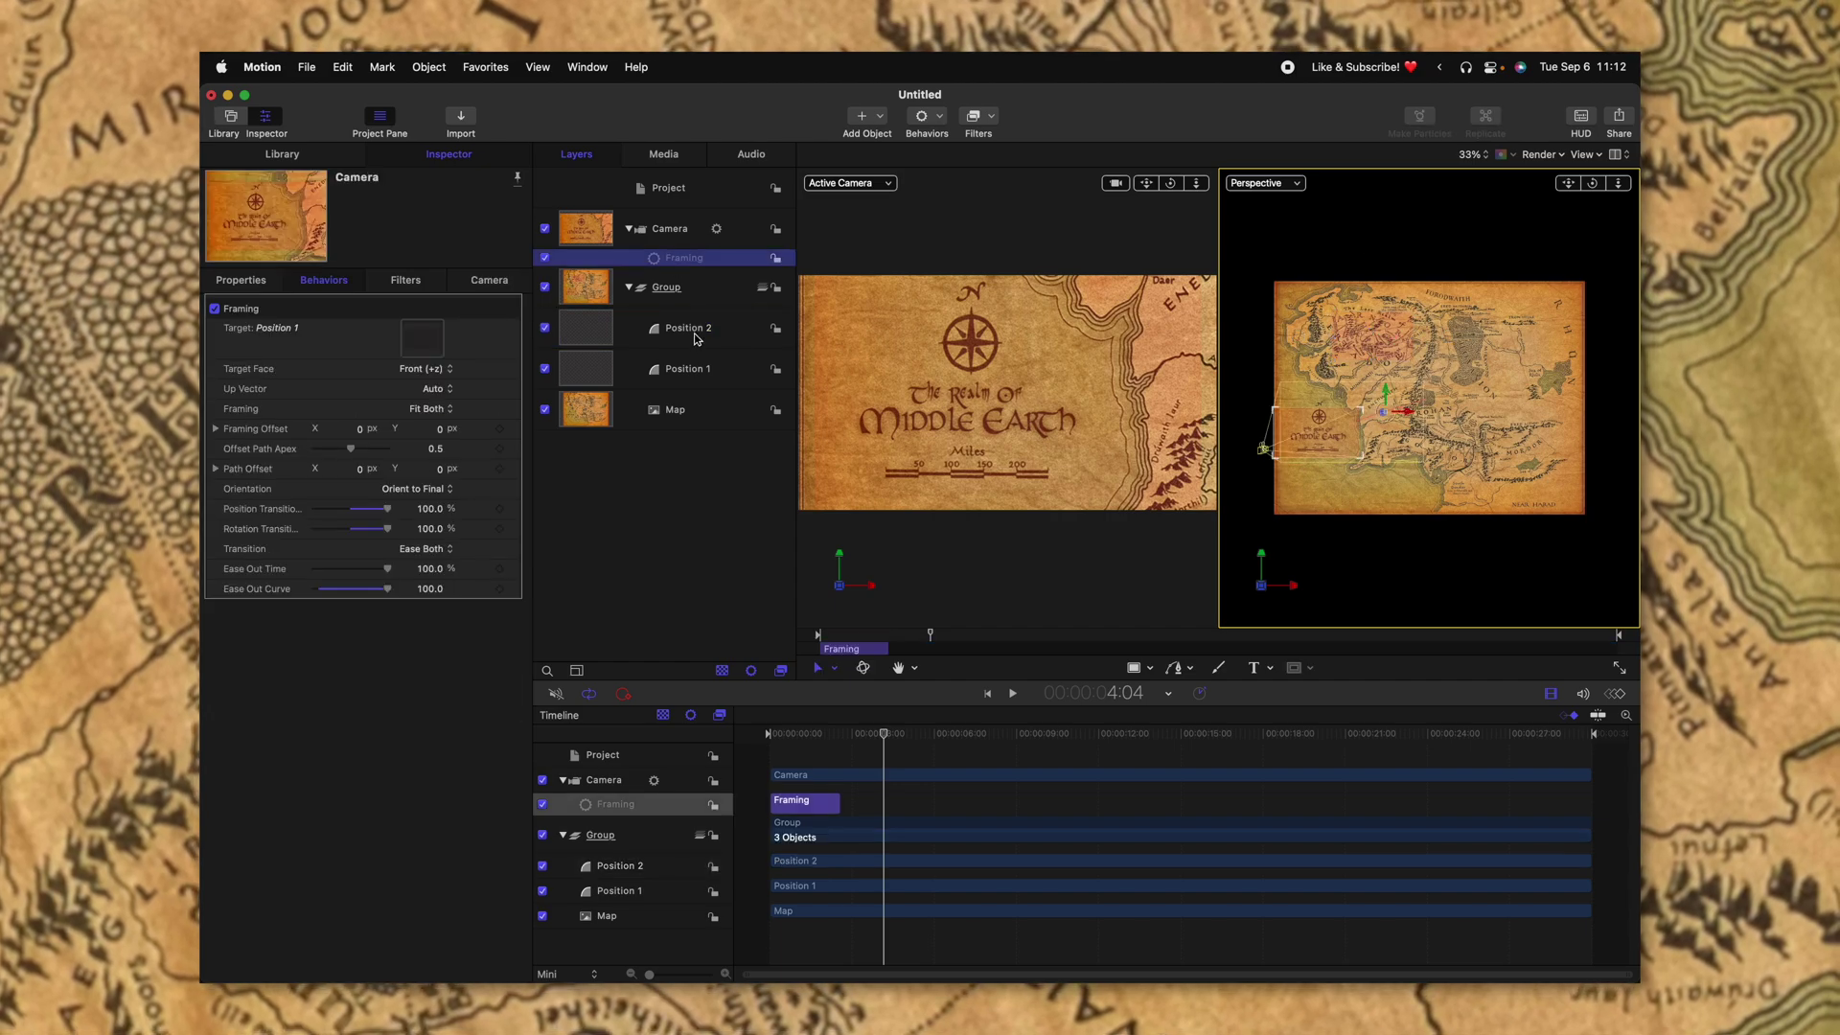
key("super+d")
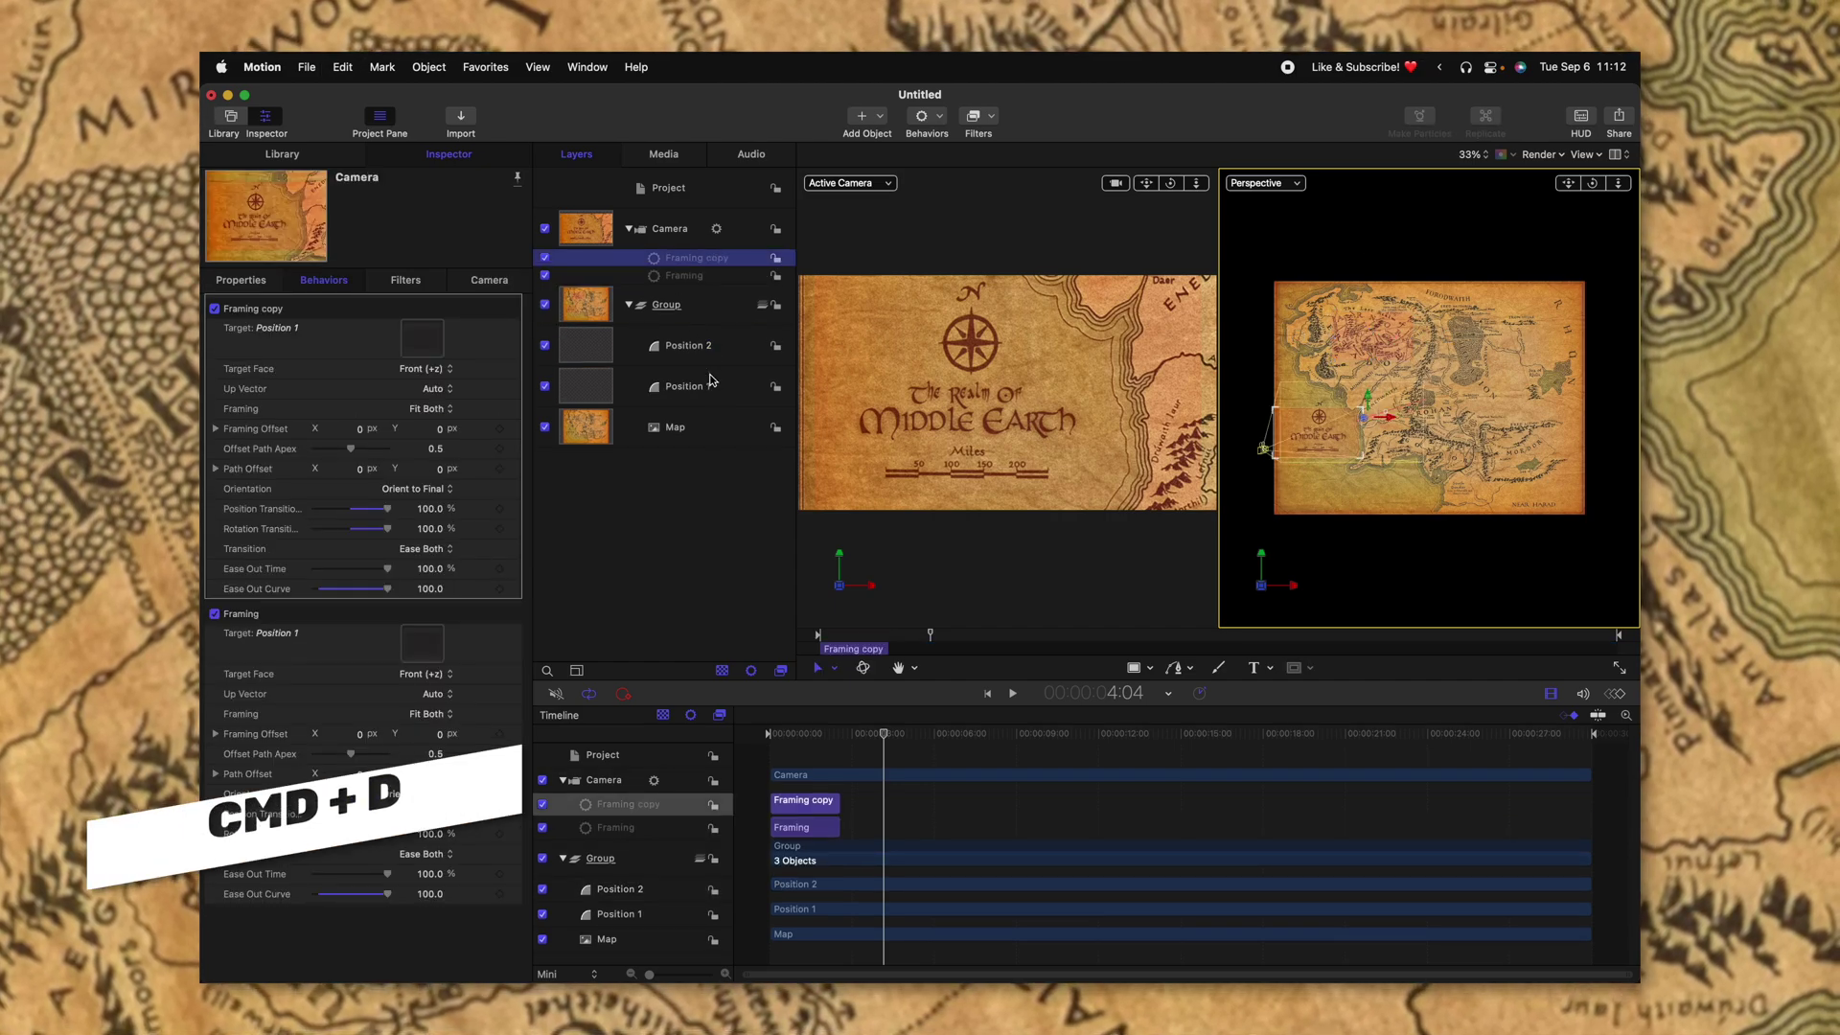
left_click(672, 263)
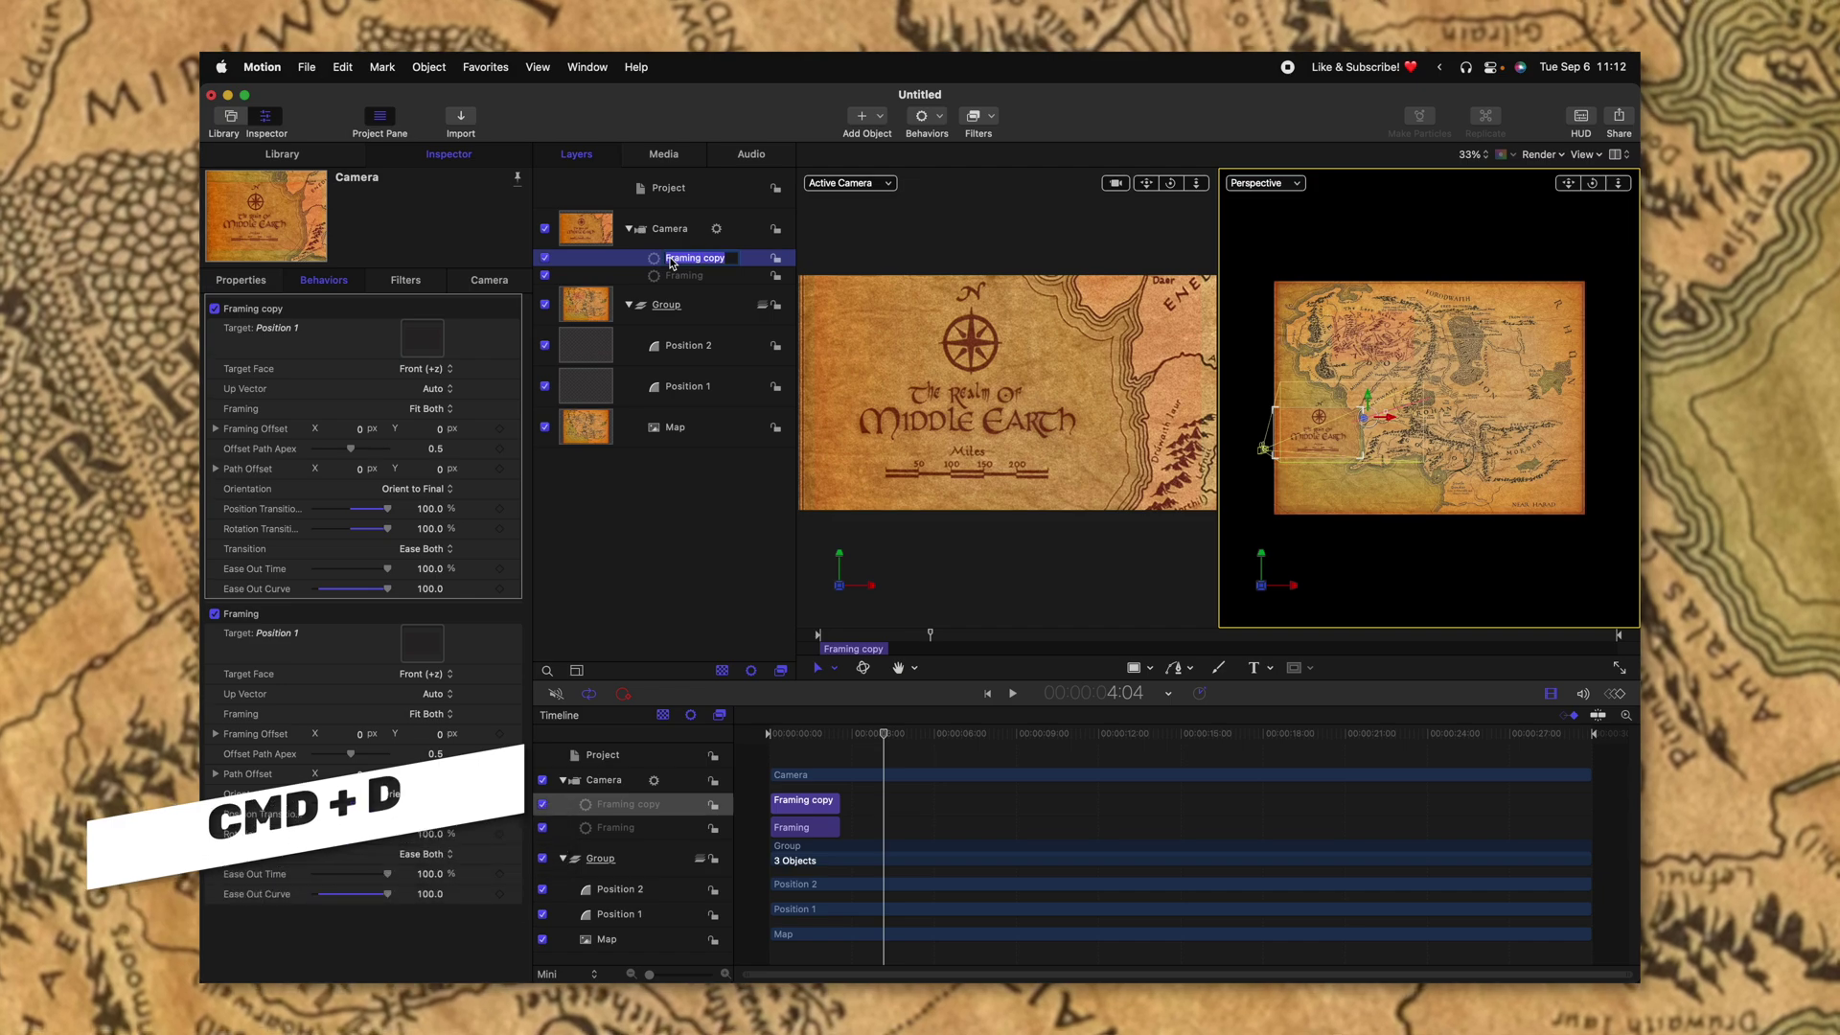
type("Framing 2")
key("Return")
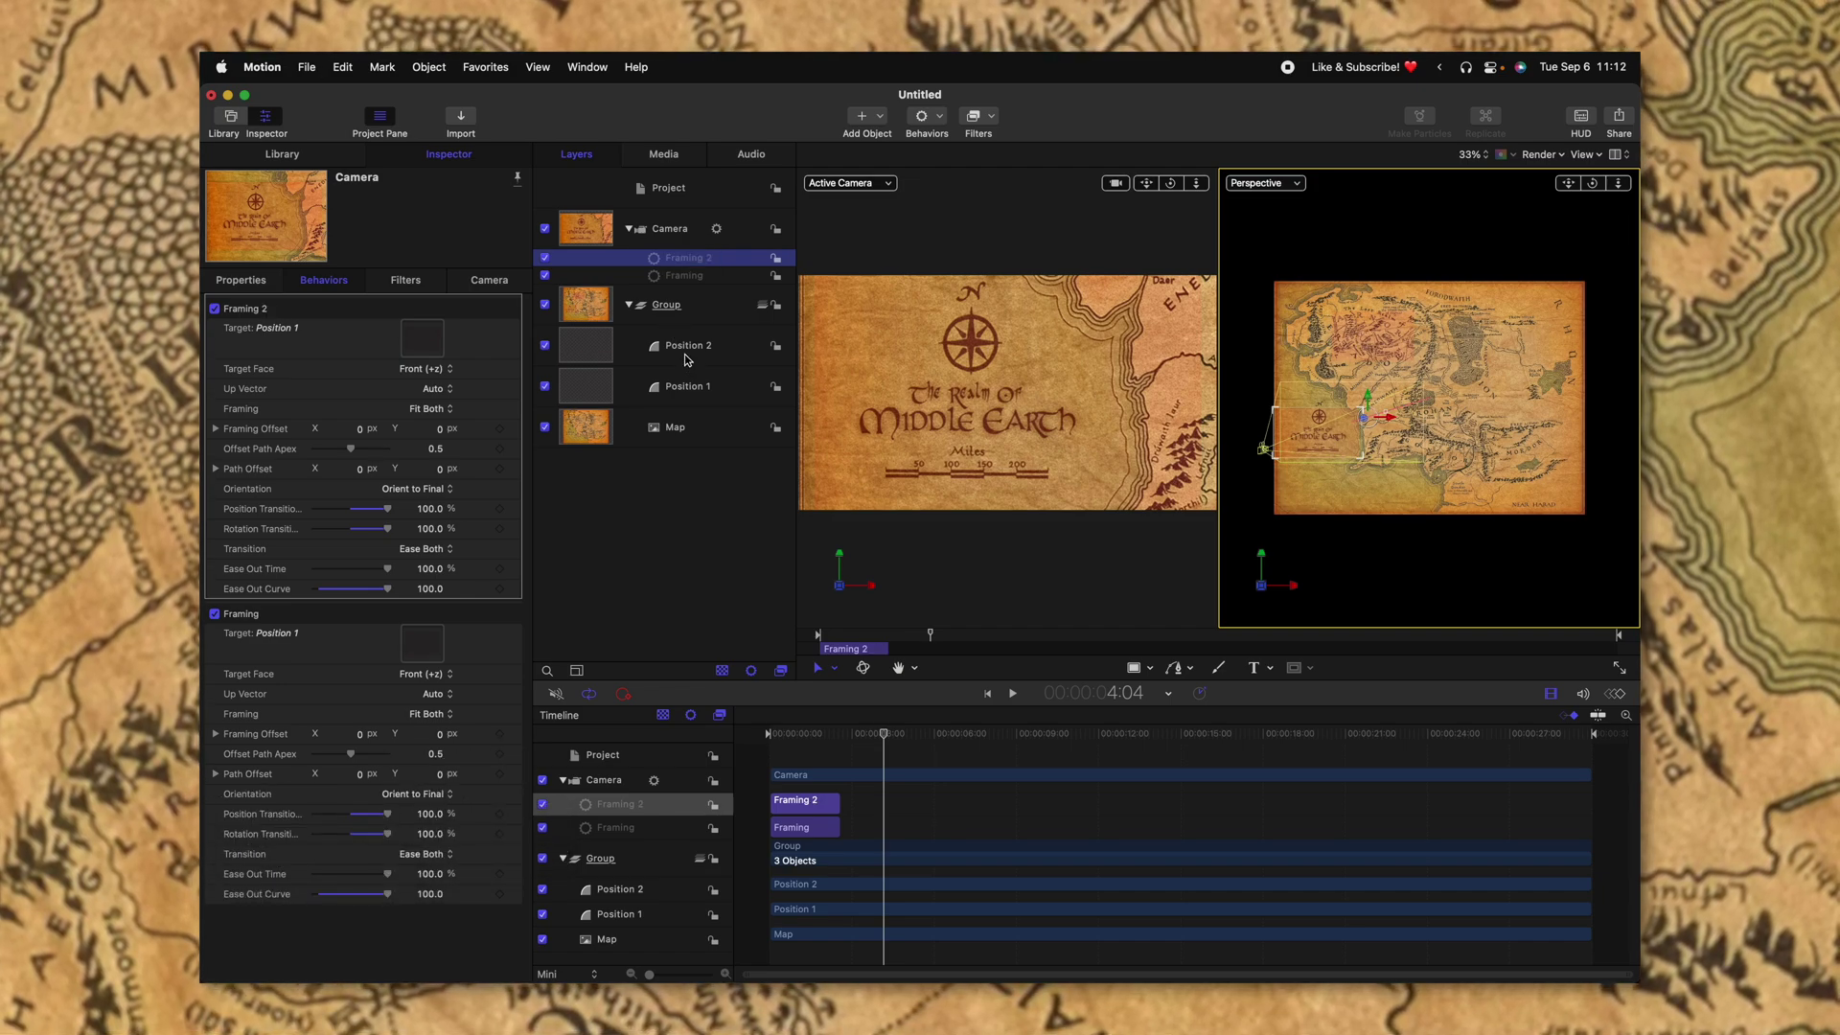
Target Position 2 with Framing 2 and start it at 4:00, after the first move
left_click_drag(432, 331, 435, 336)
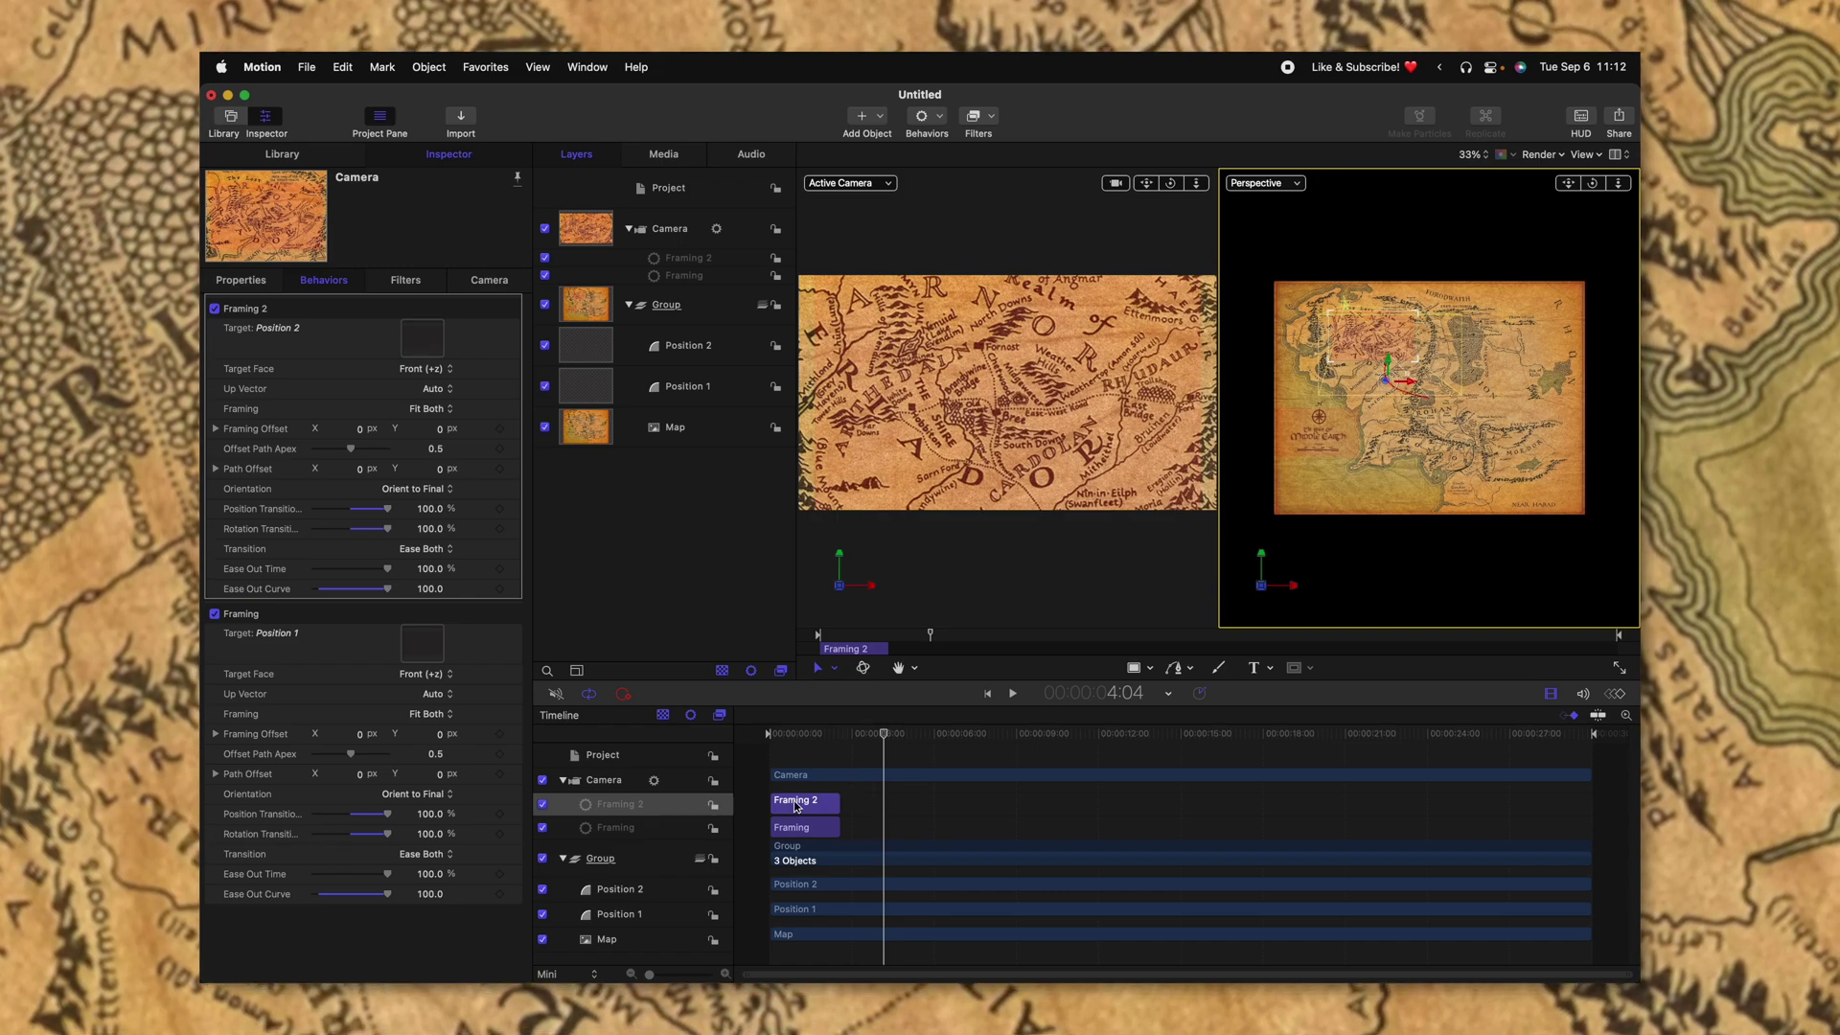
left_click_drag(794, 807, 913, 816)
mouse_move(886, 738)
left_mouse_down()
mouse_move(750, 735)
mouse_move(850, 738)
left_mouse_up()
Extend the first Framing move to about 3:14 so it overlaps Framing 2, then replay from the start
left_click(921, 543)
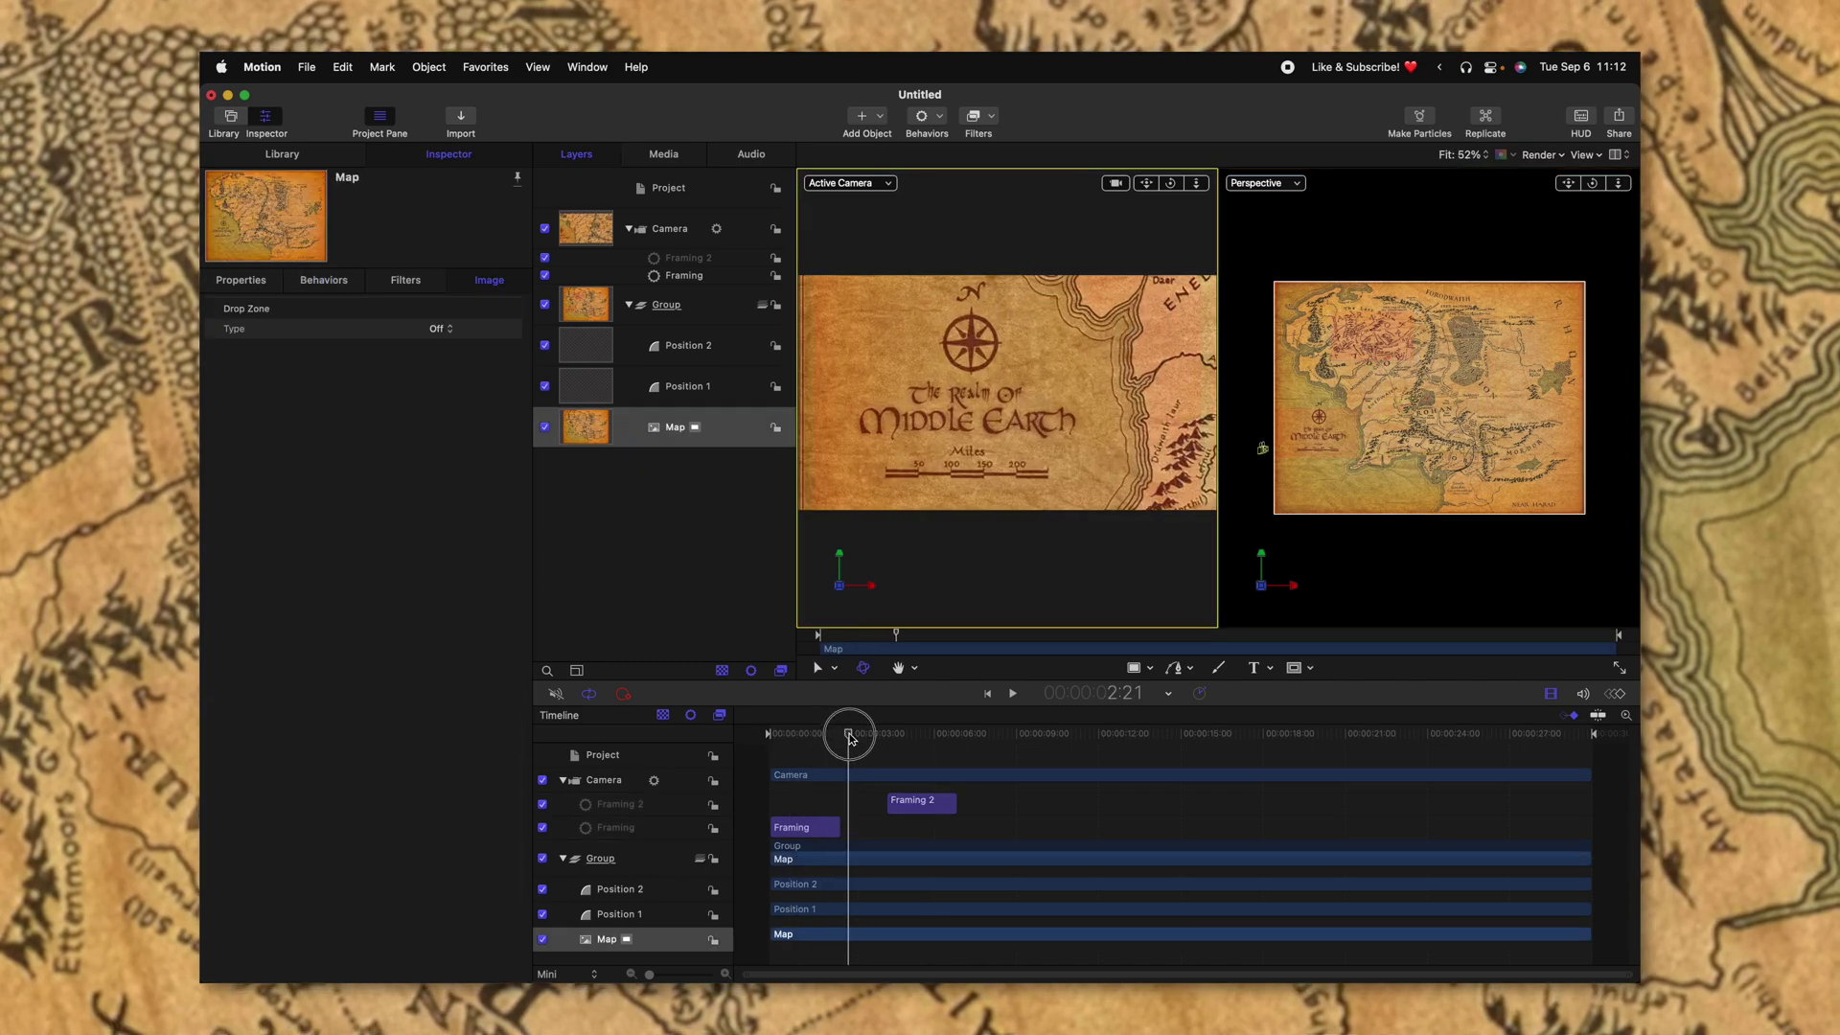
key("space")
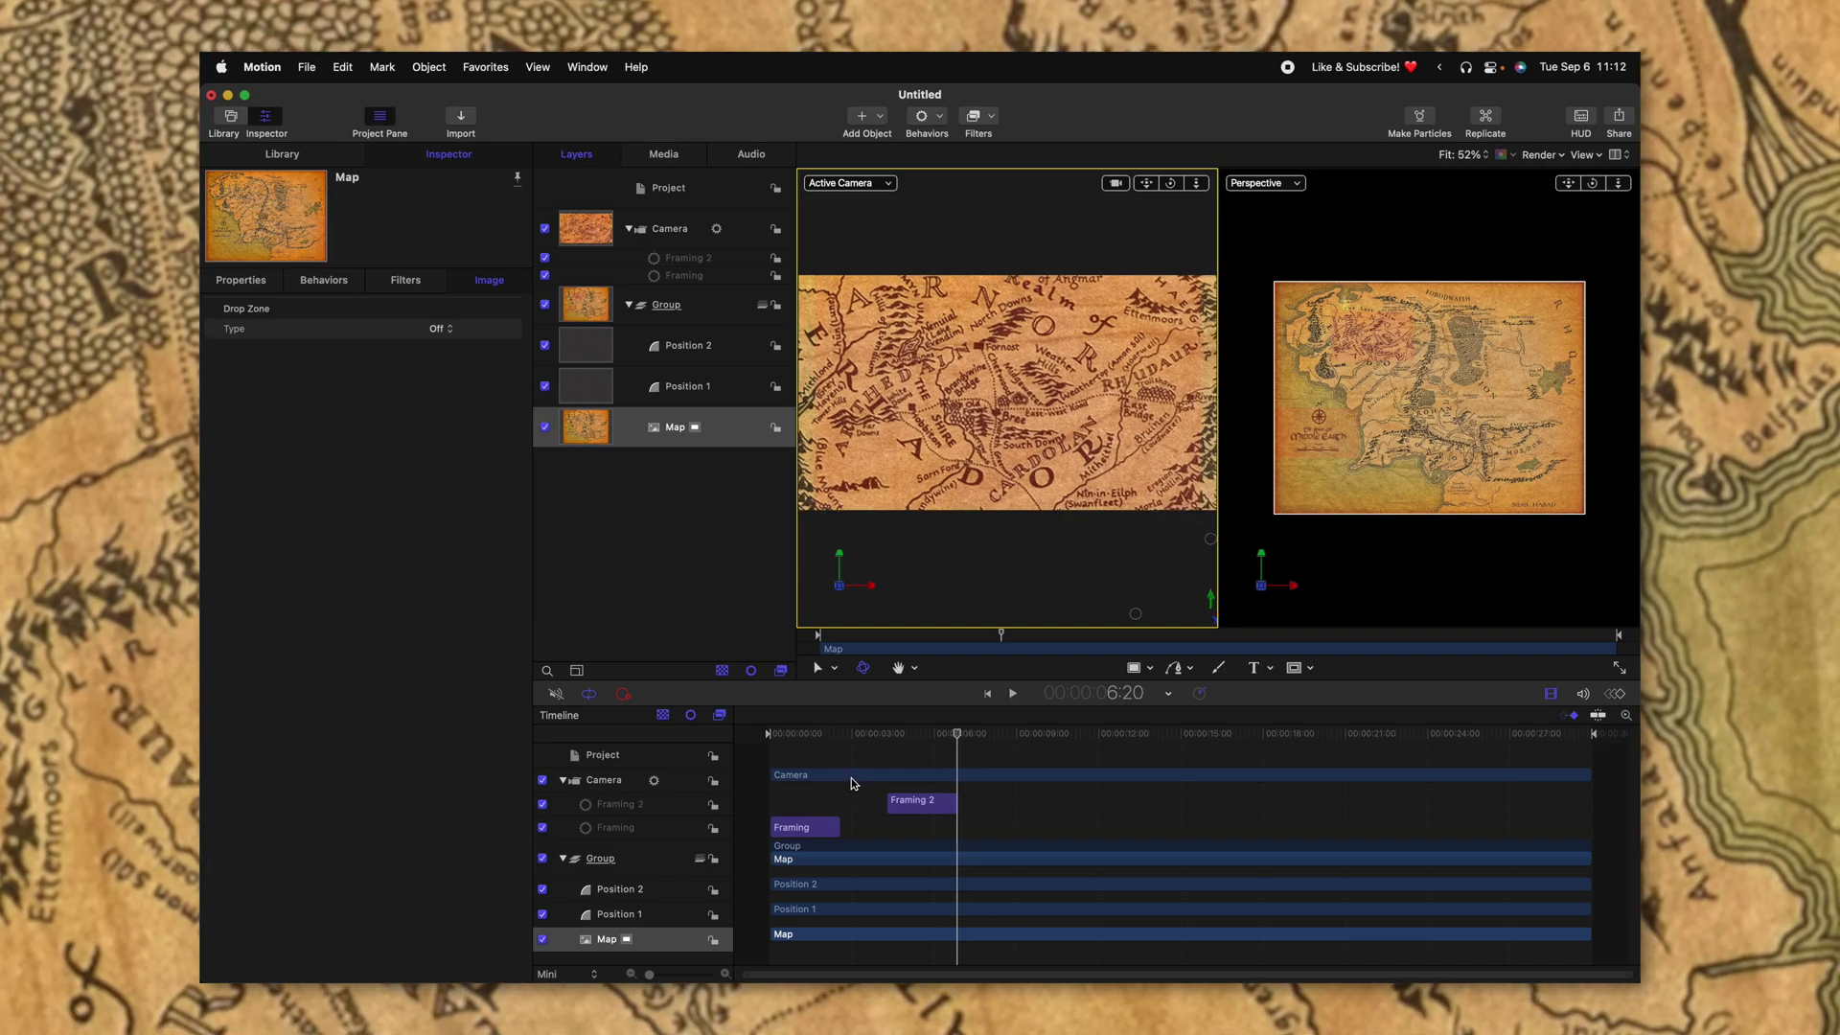
mouse_move(841, 826)
left_mouse_down()
mouse_move(867, 826)
mouse_move(853, 799)
left_mouse_up()
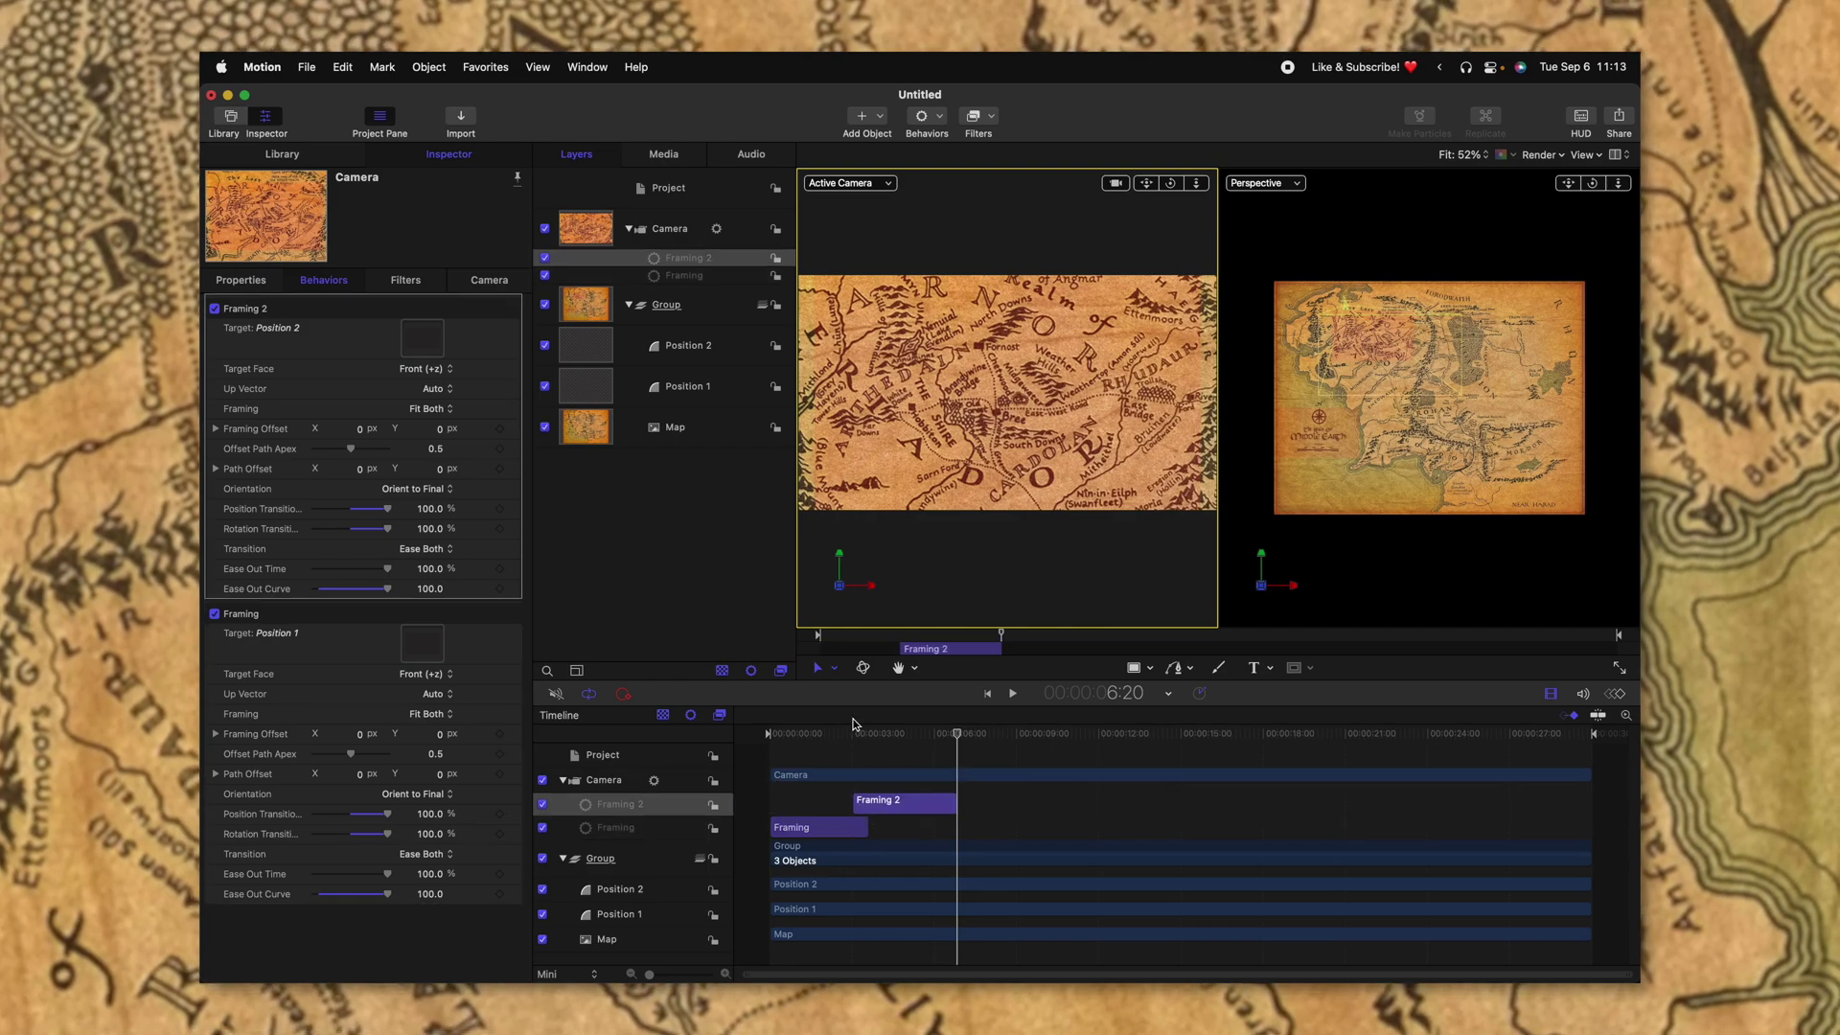
key("Home")
key("space")
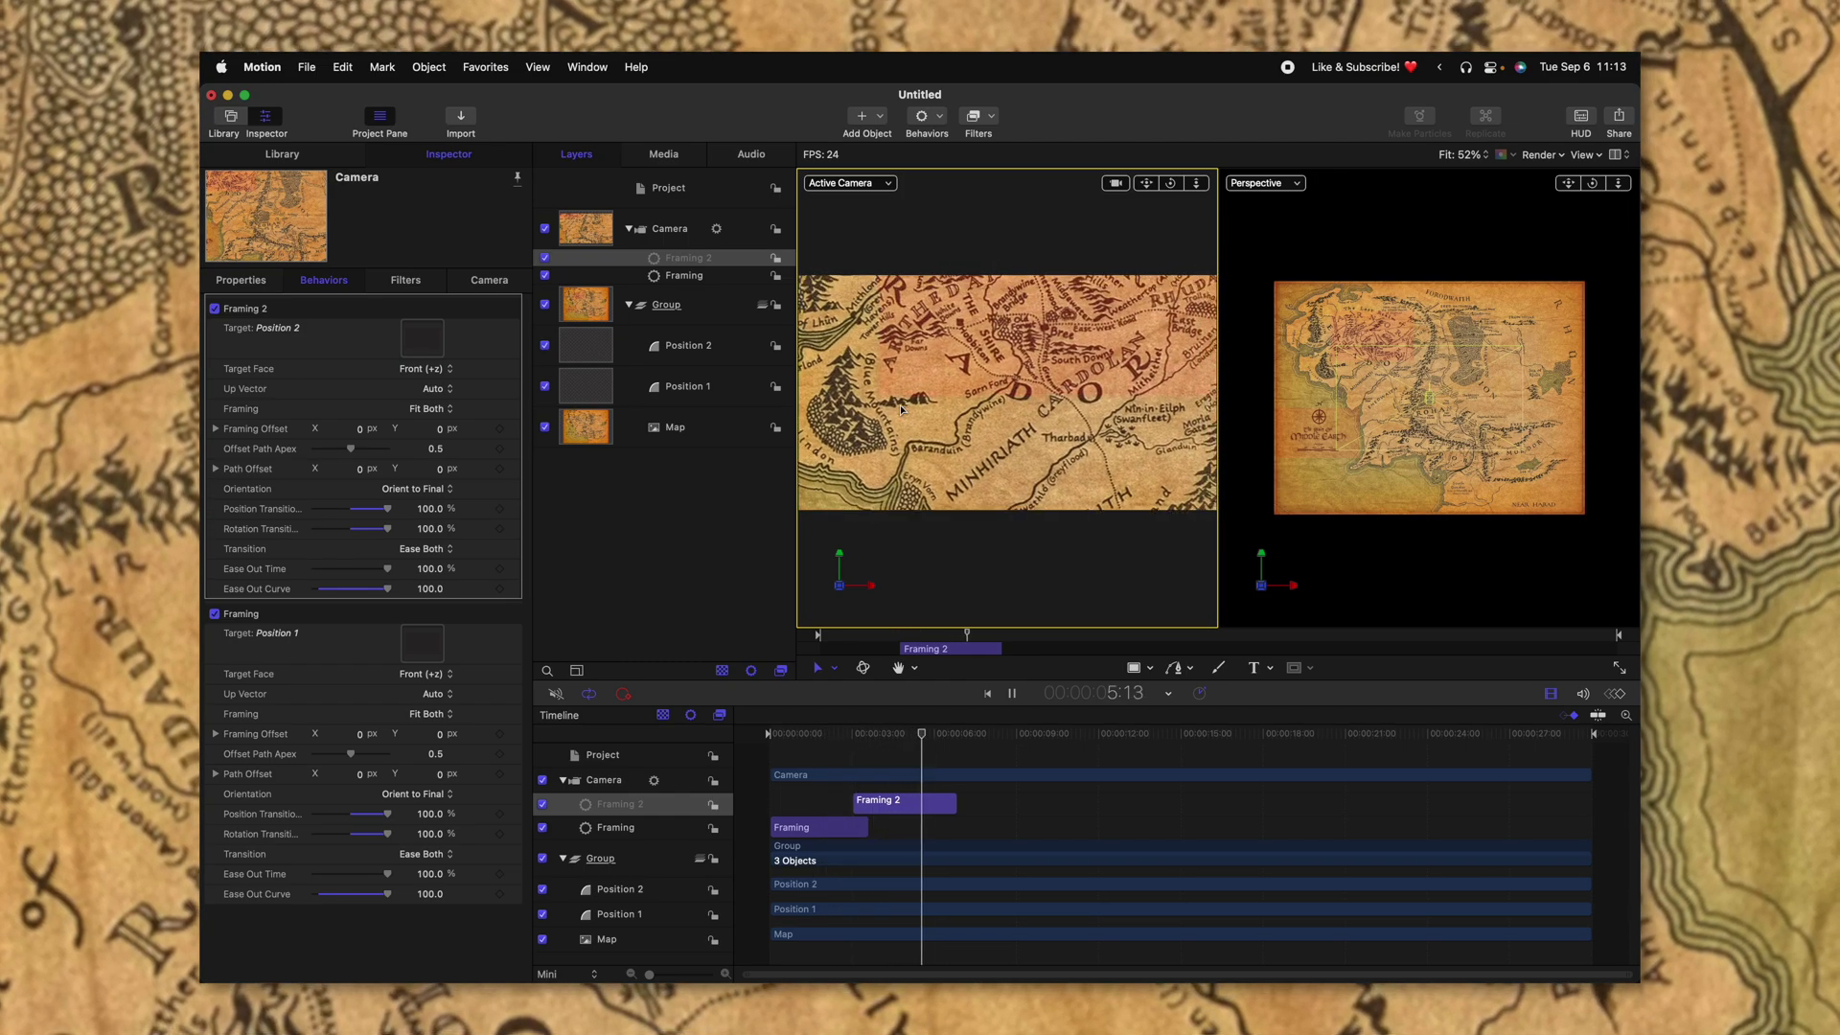
Hide the Position 1 and 2 rectangles and show Position 2's transform properties
key("space")
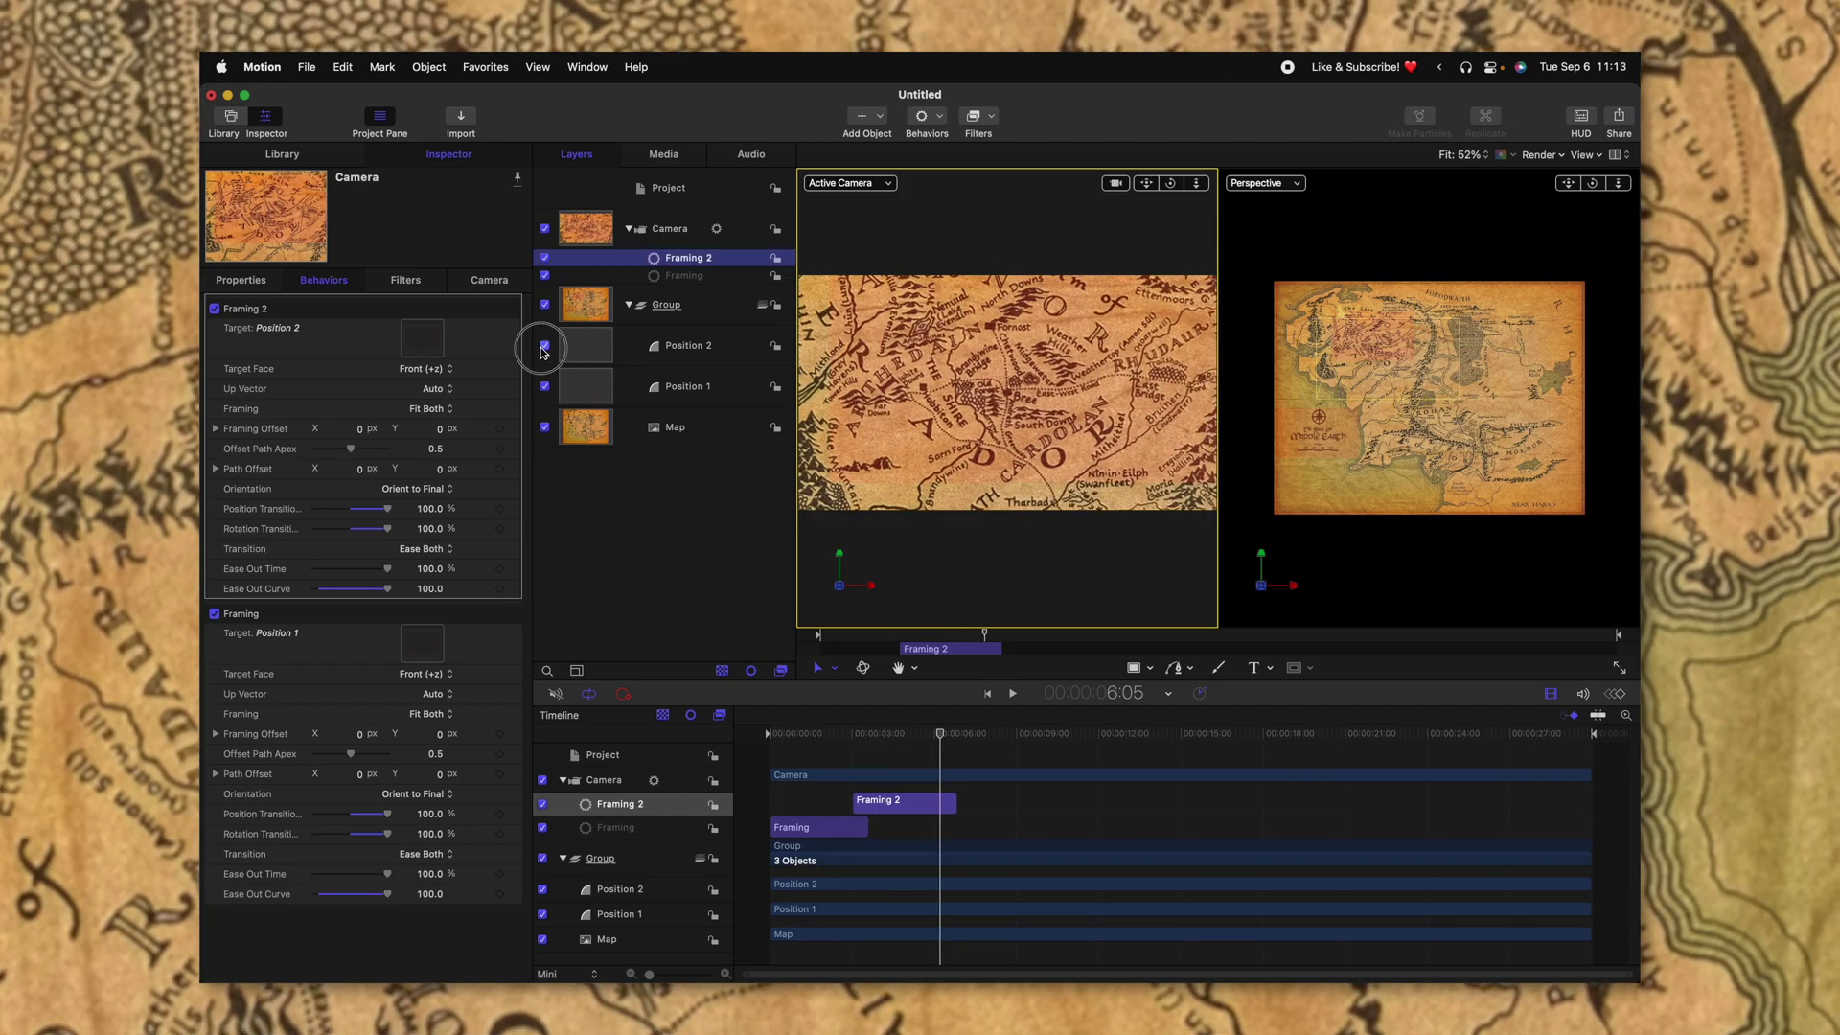
left_click(544, 345)
left_click(544, 386)
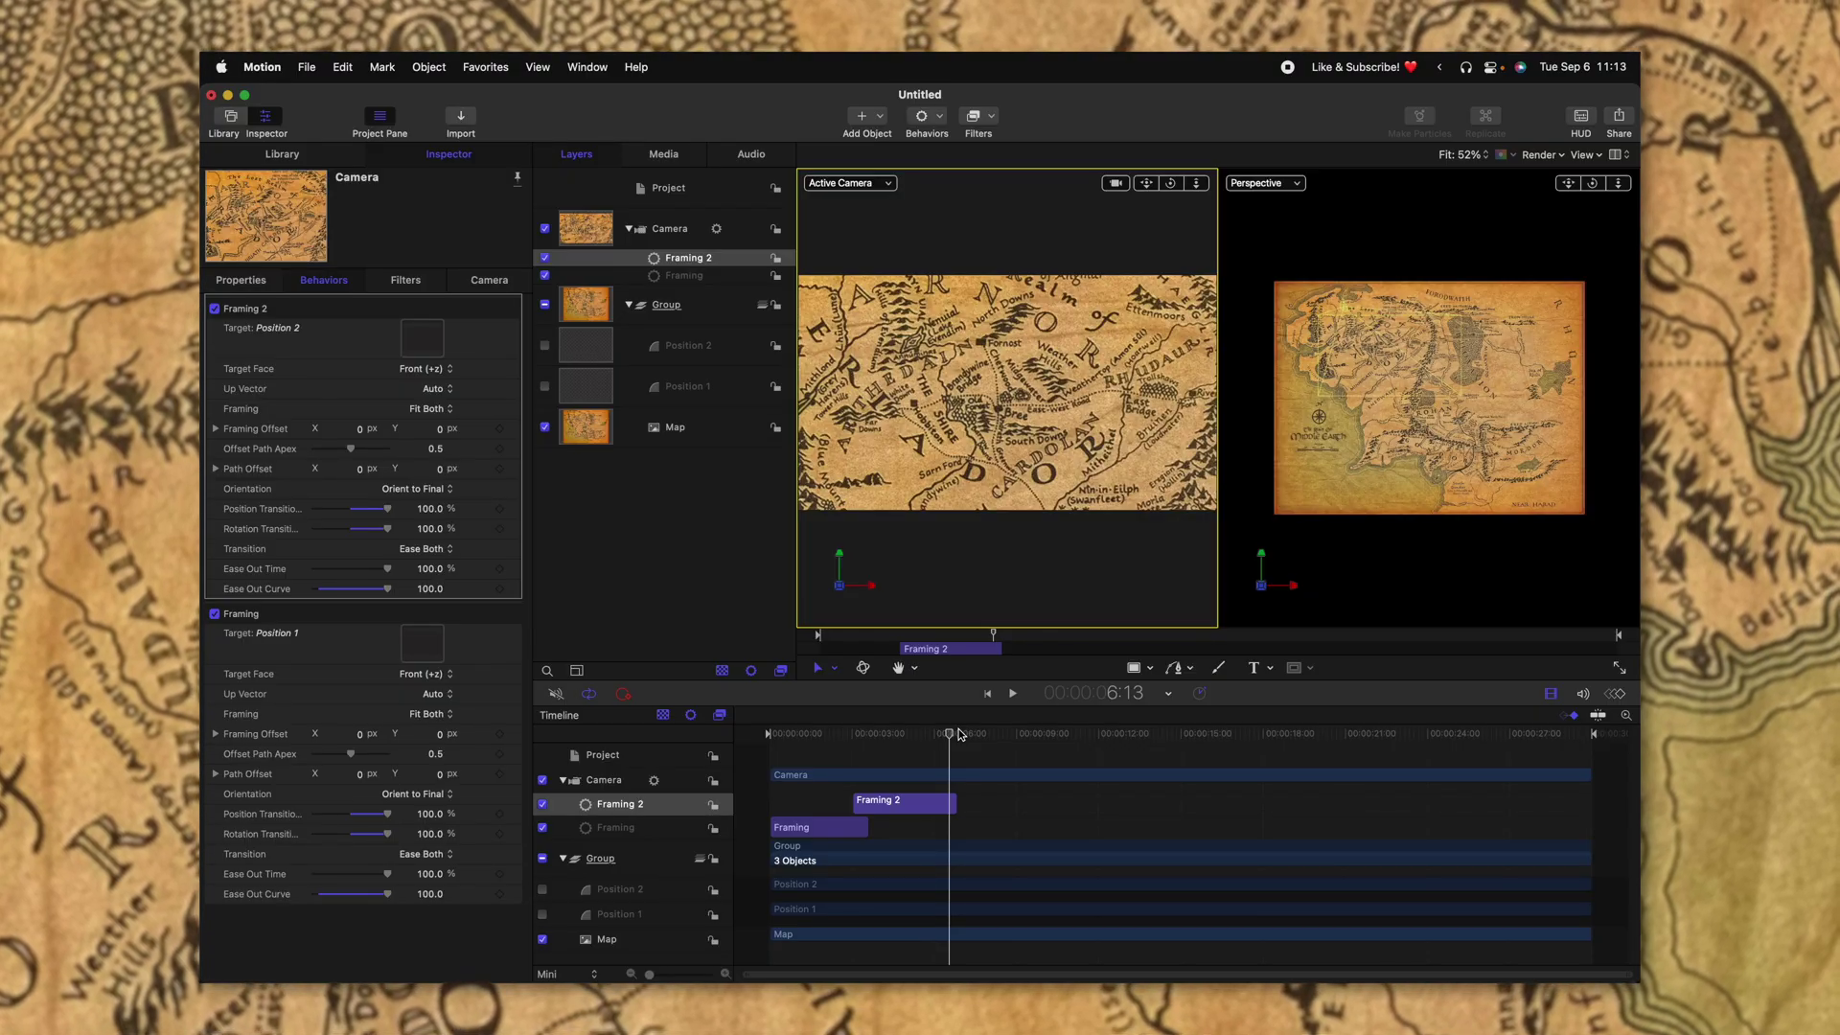
left_click(685, 361)
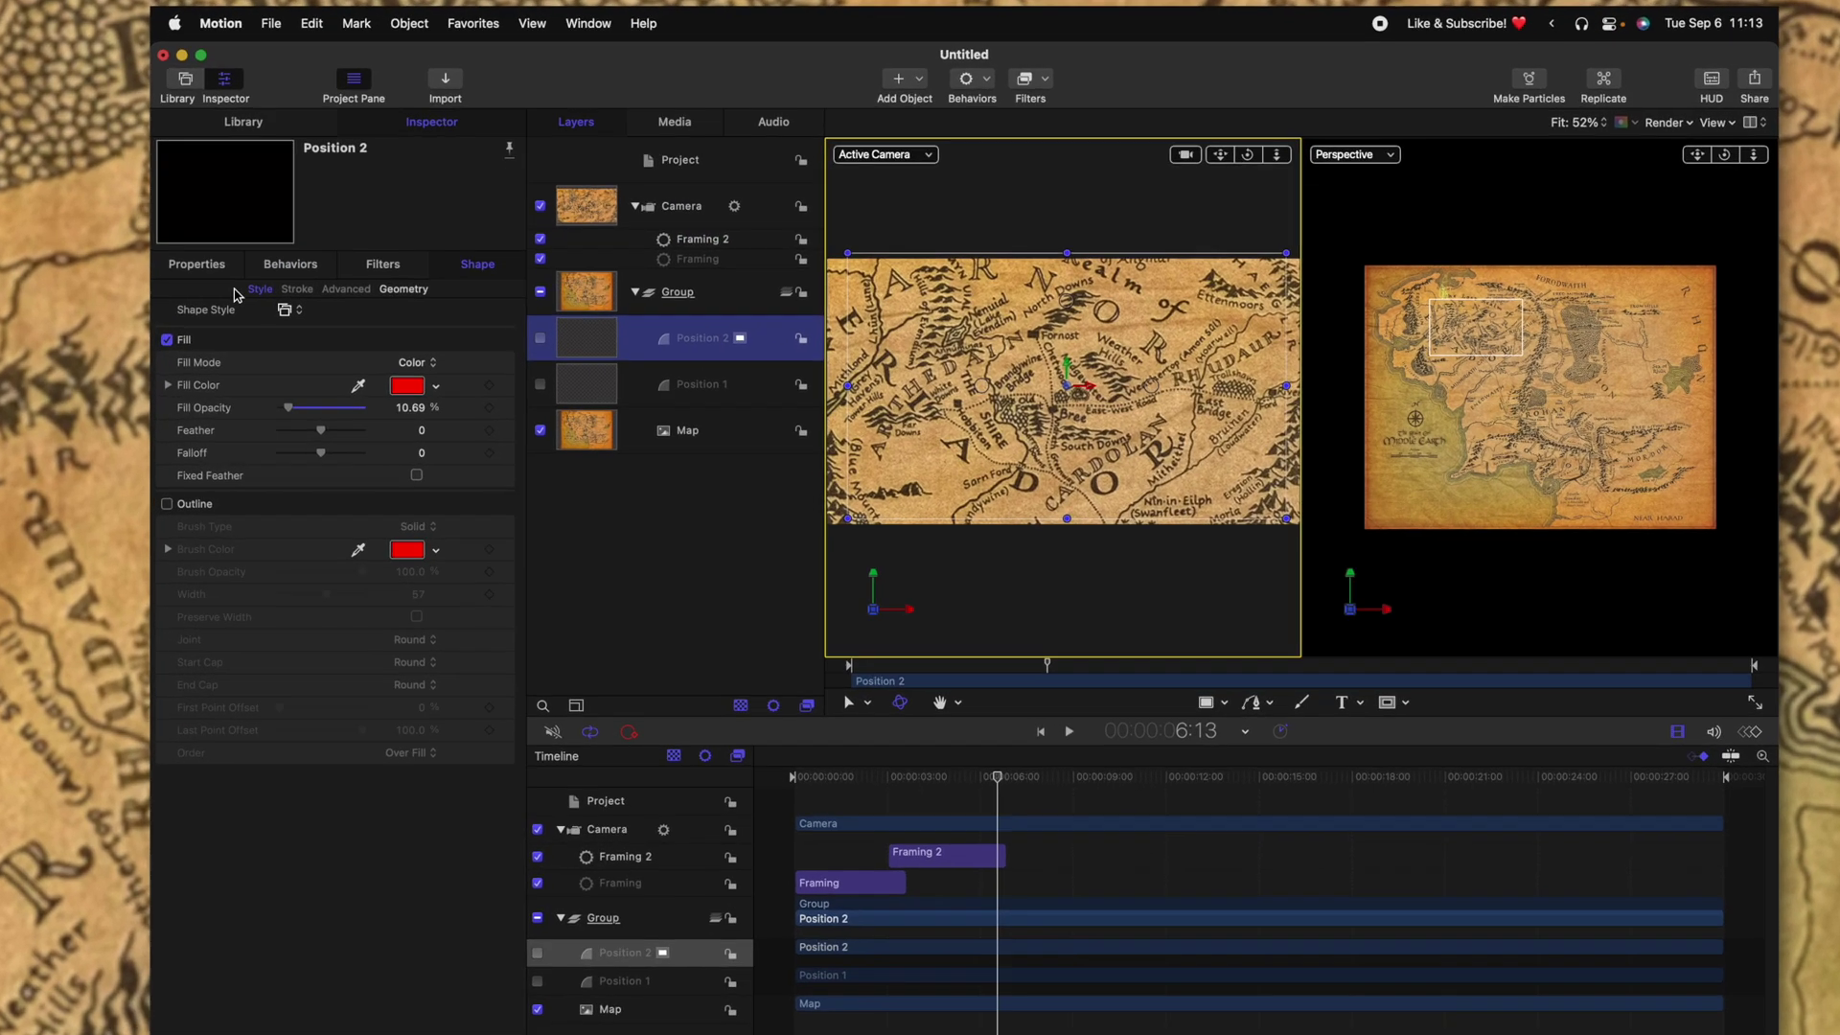
left_click(241, 280)
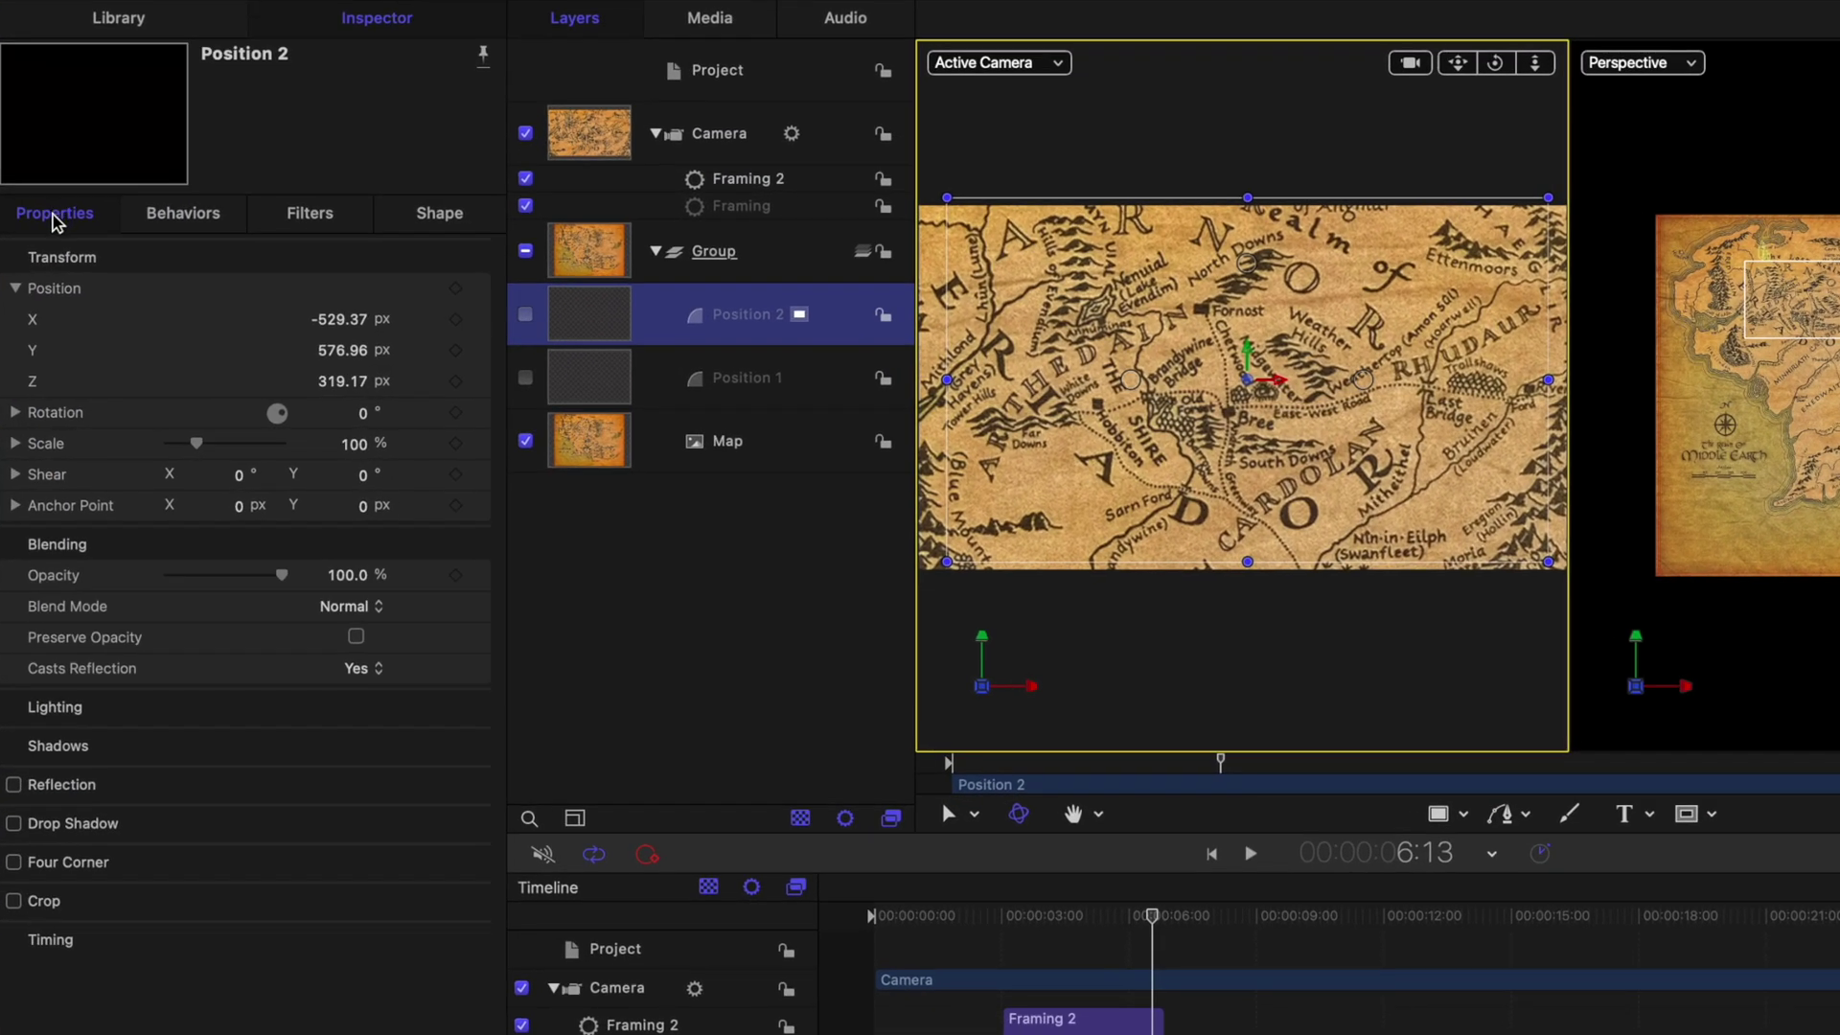
left_click(16, 413)
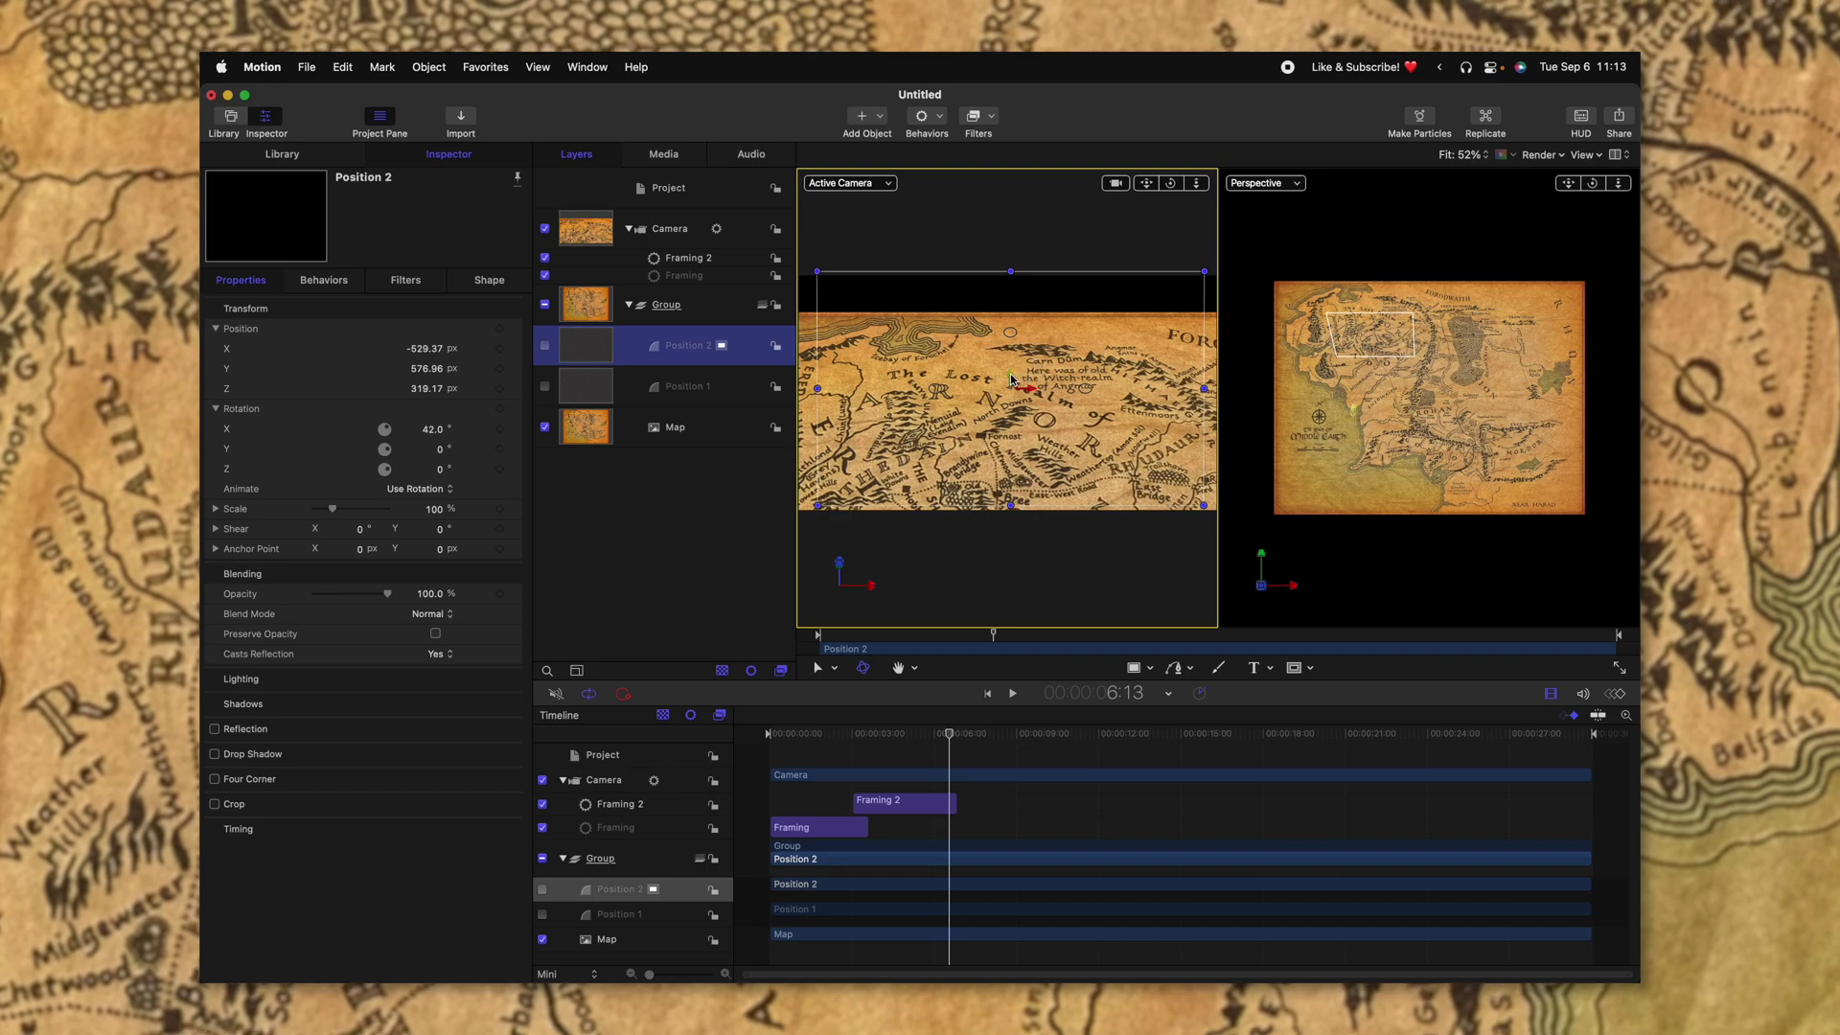
Drag Position 2's depth to Z -134.1 and replay the camera move
left_click_drag(1011, 379, 1014, 395)
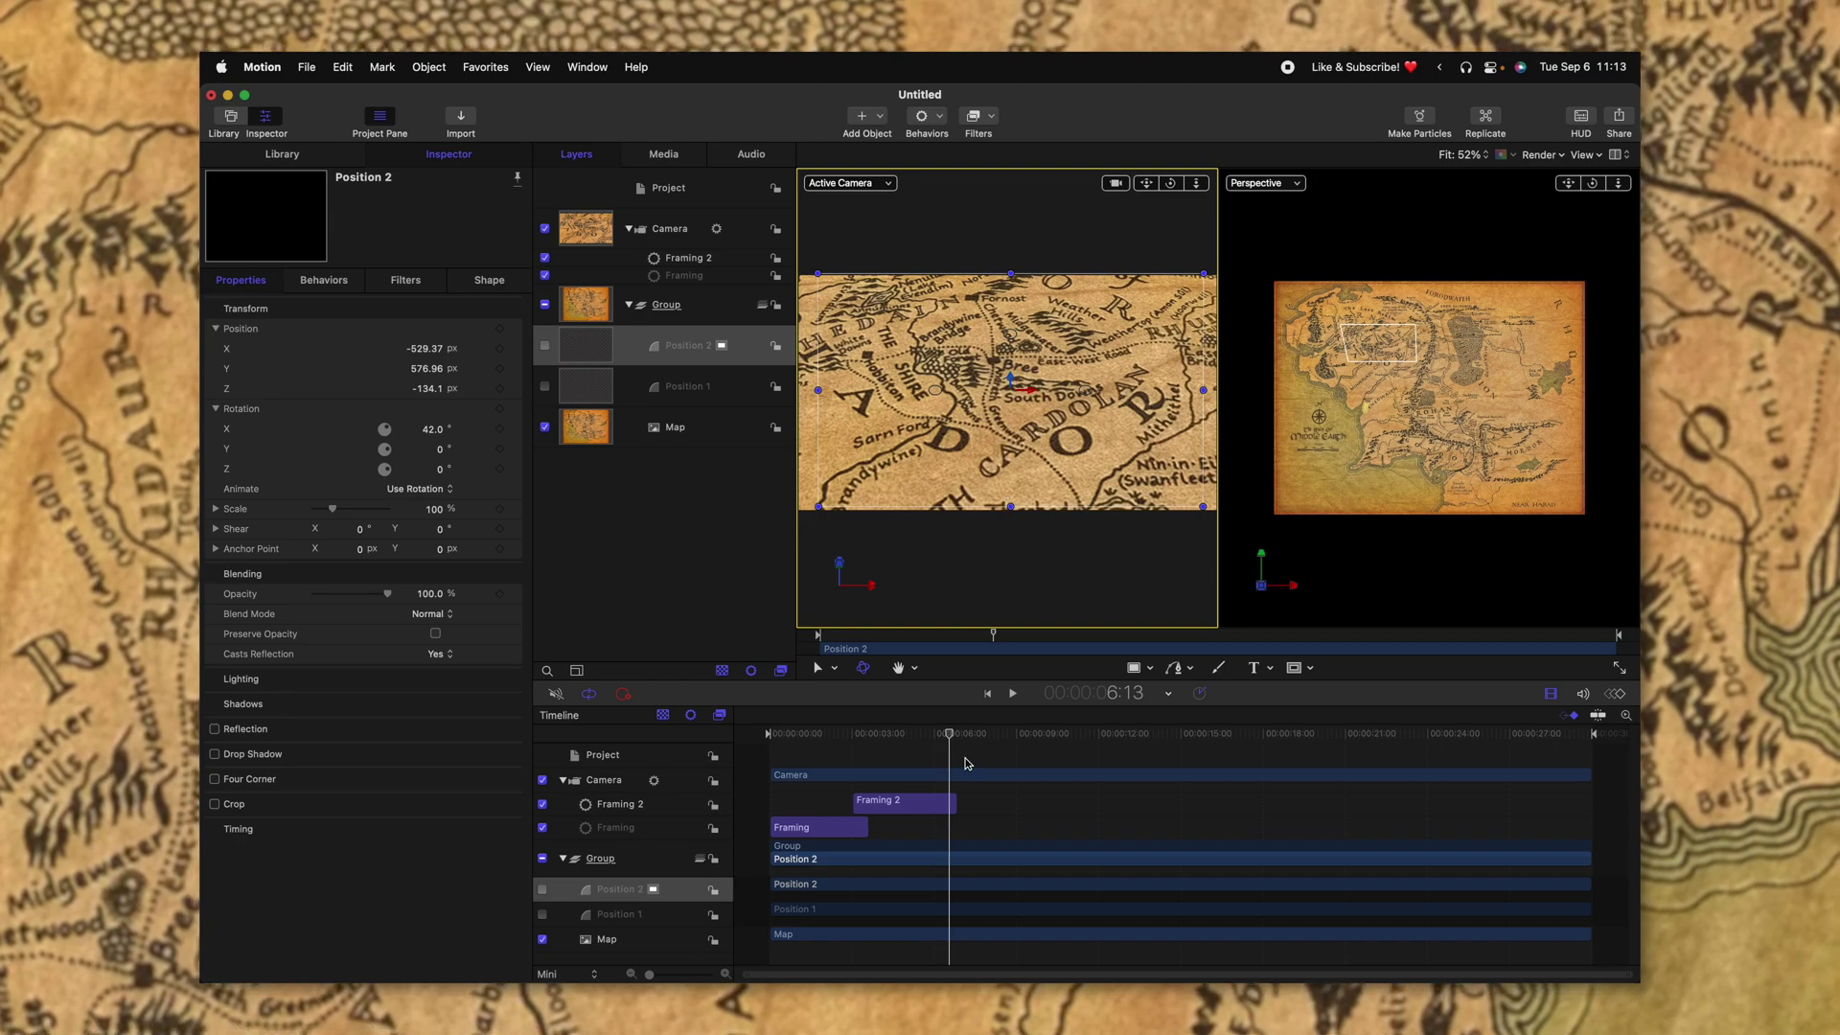
left_click(843, 734)
key("space")
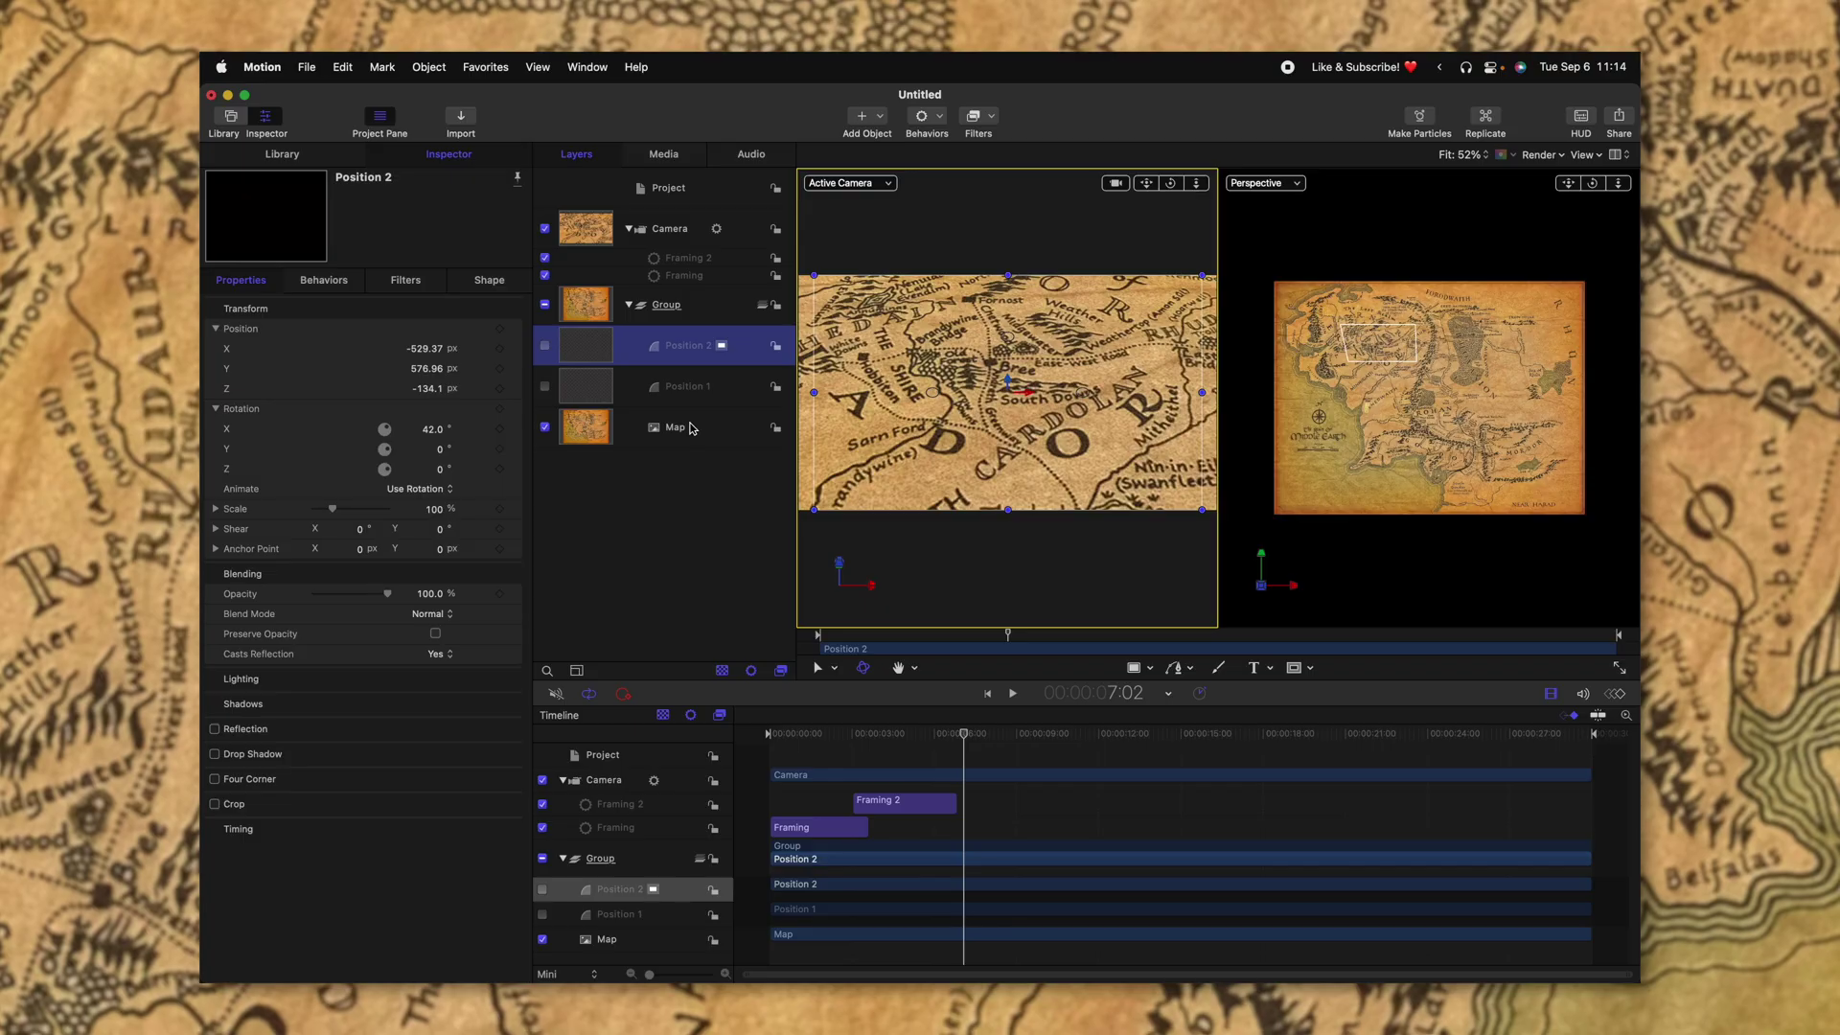
Duplicate the Position 2 target and name the copy Pos 3
key("super+d")
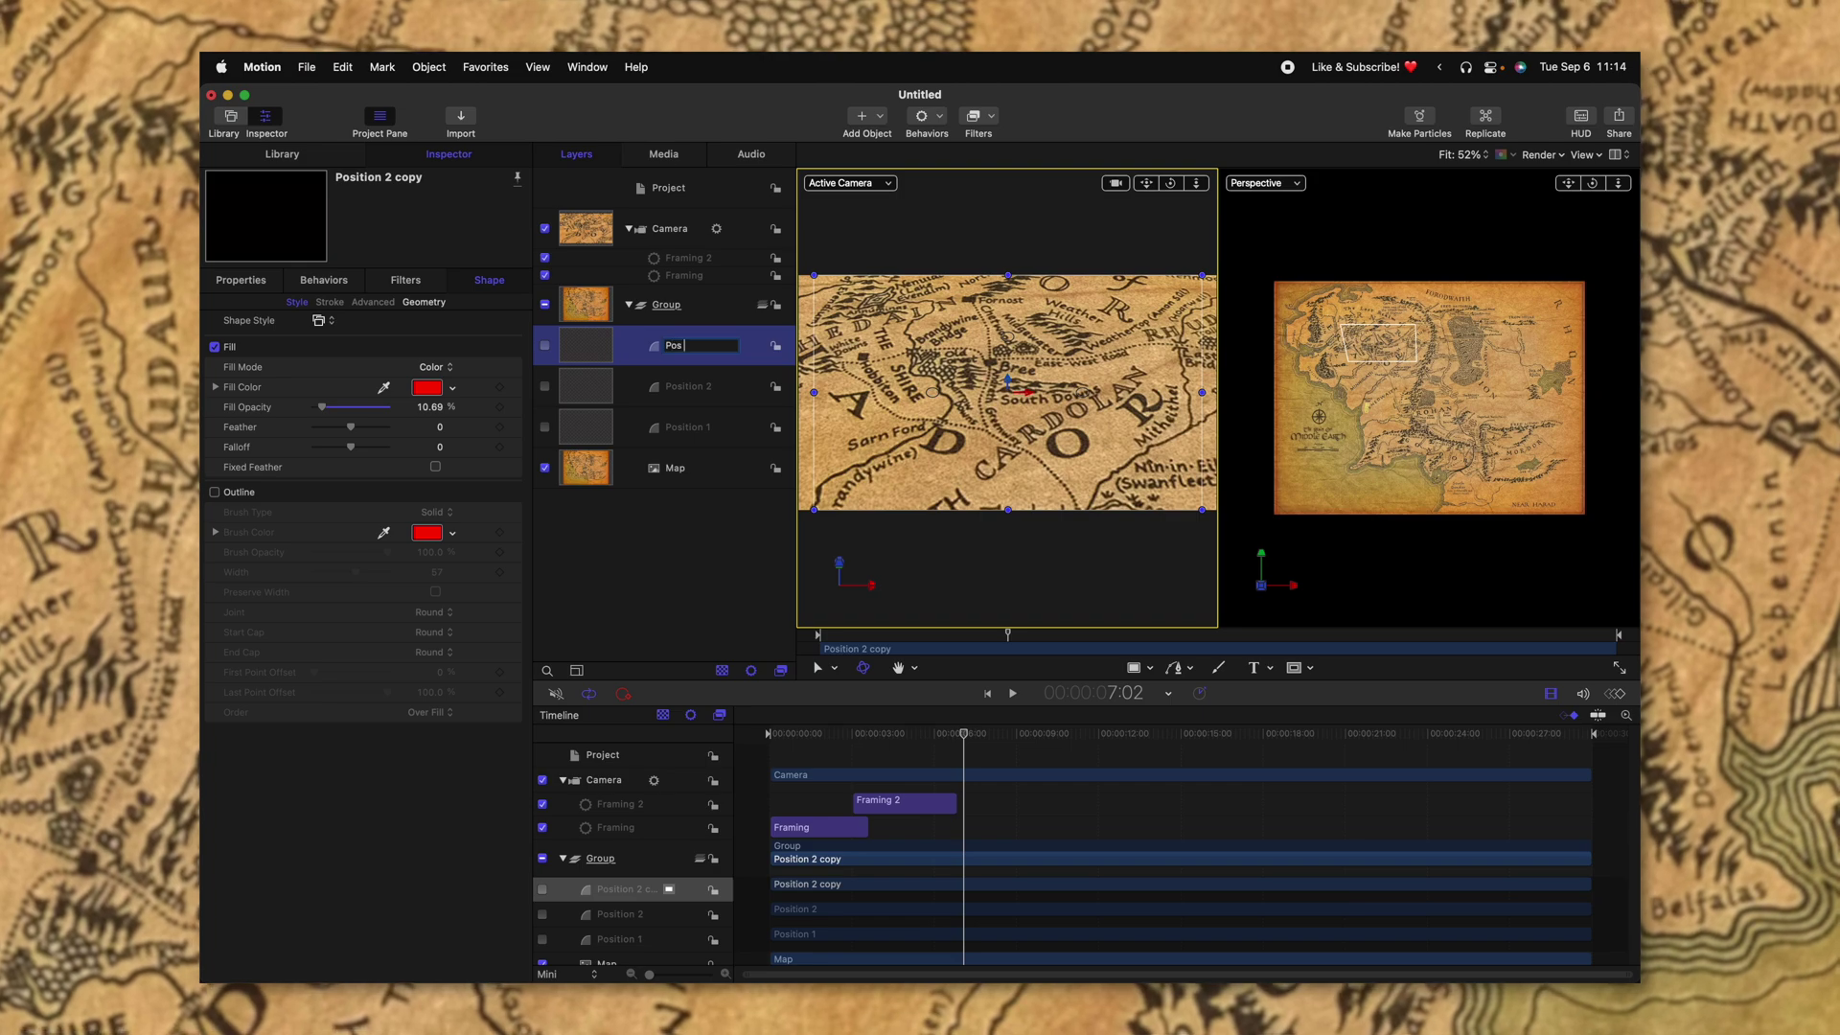
type("3")
key("Return")
Duplicate the Framing 2 behaviour and name the copy Framing 3
left_click(685, 257)
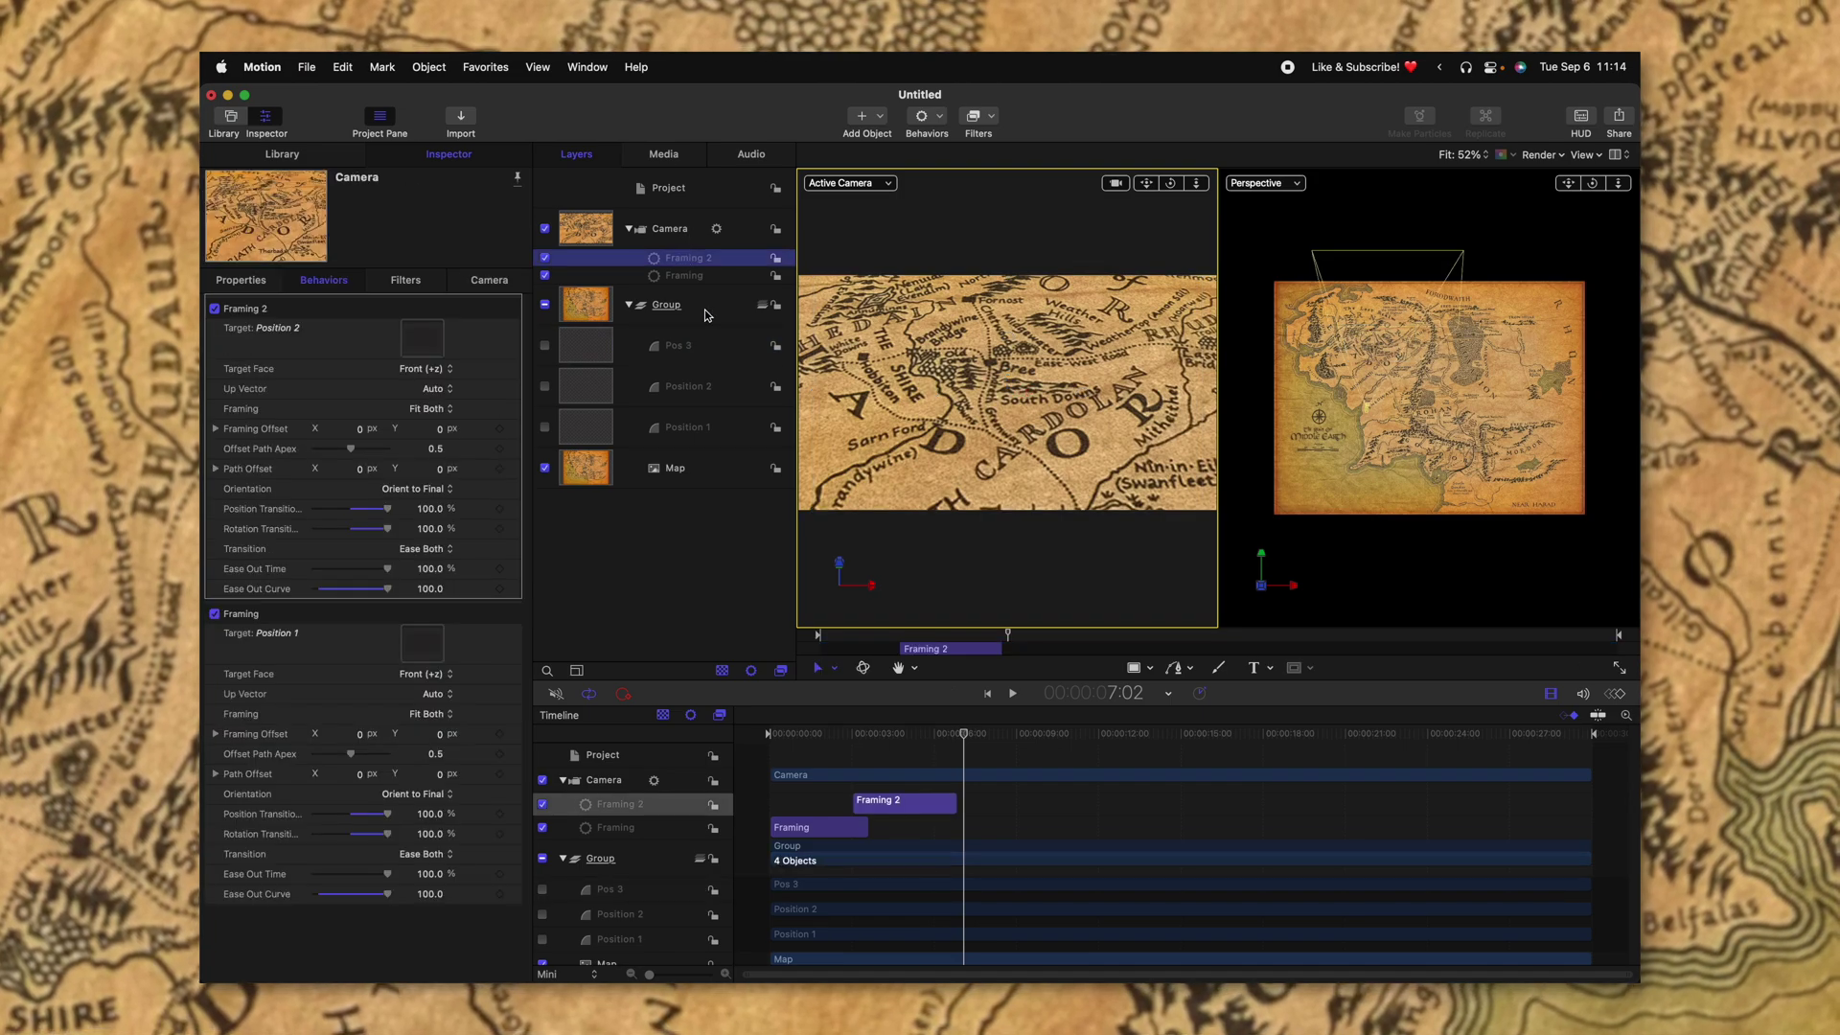
key("super+d")
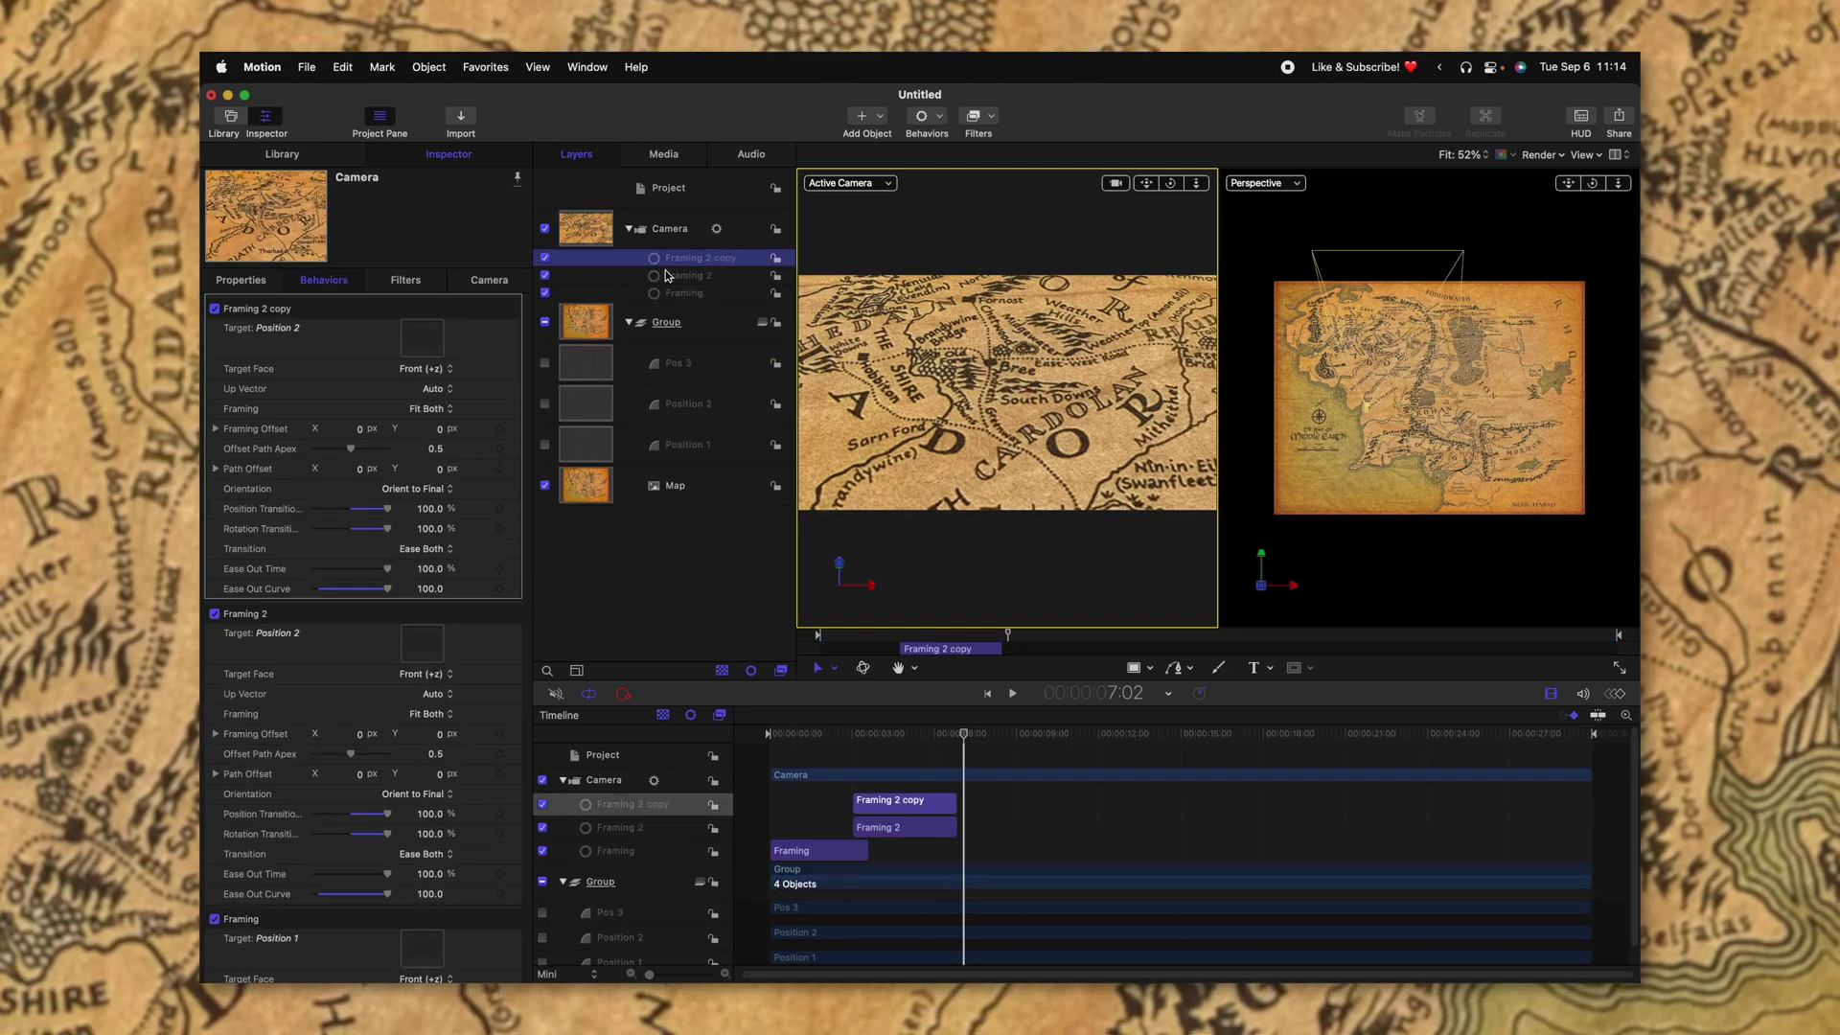
type("F")
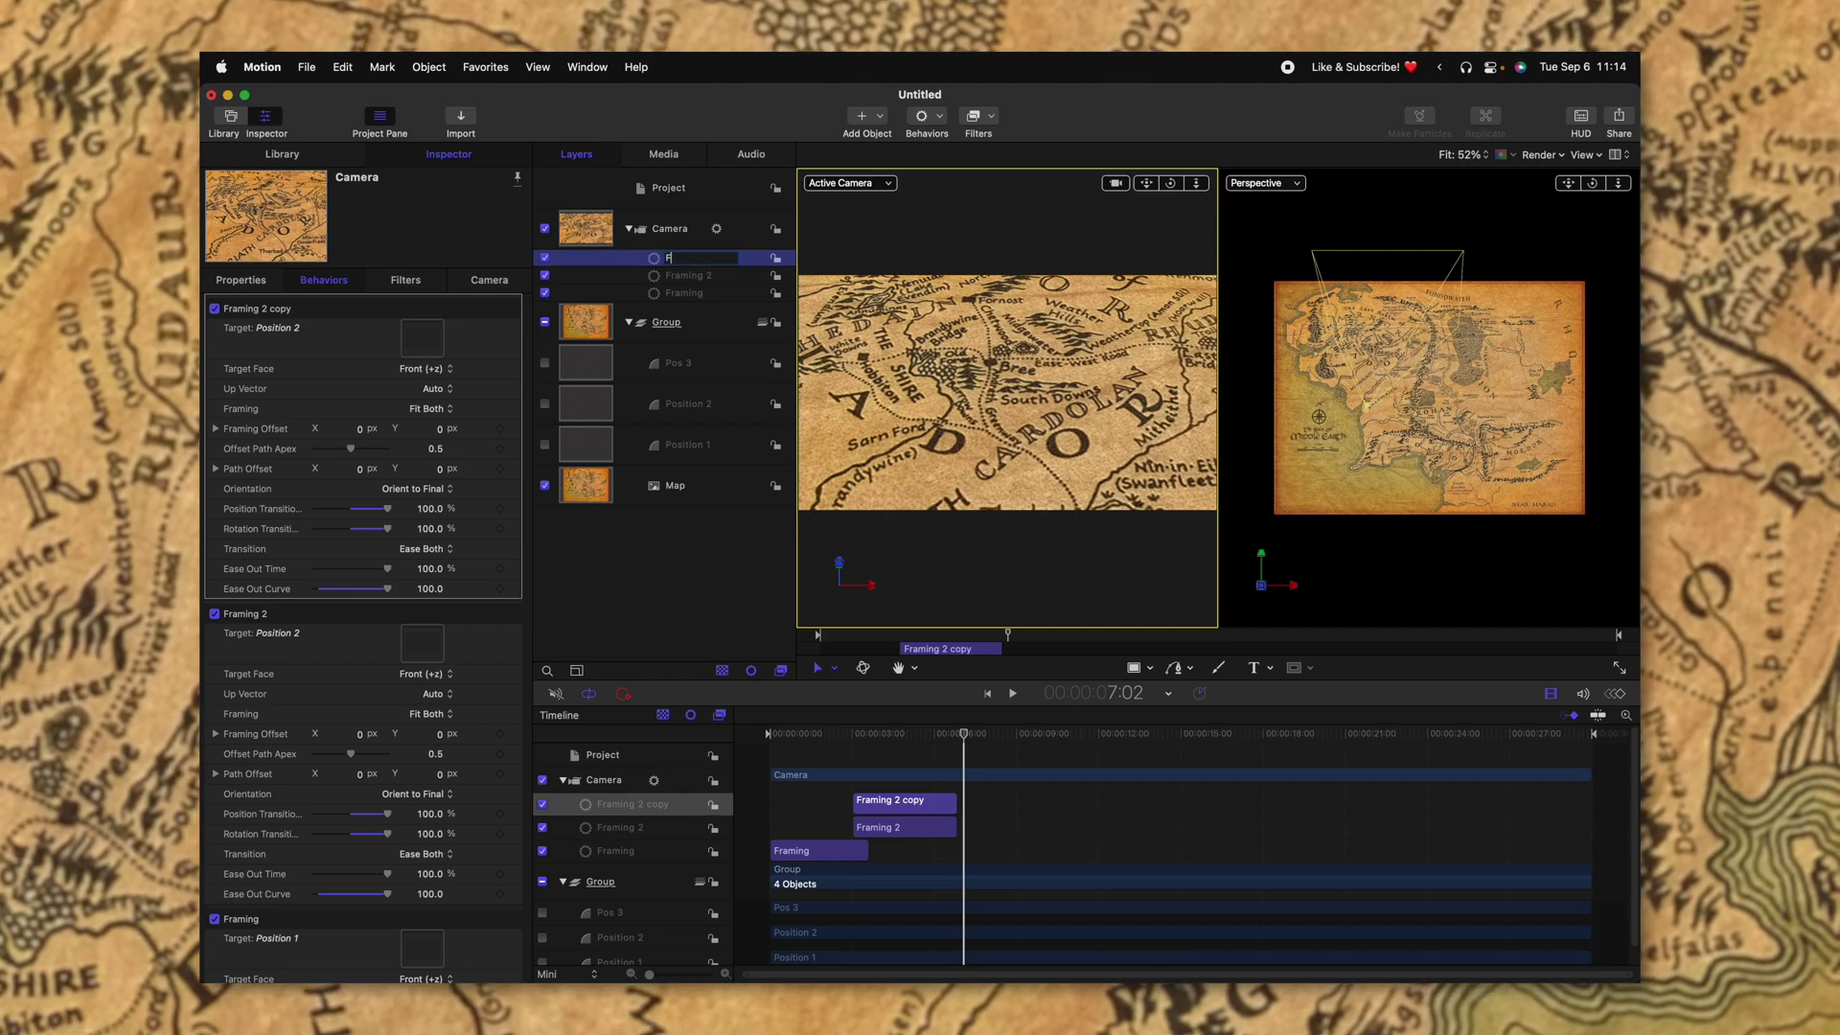
type("raming 3")
key("Return")
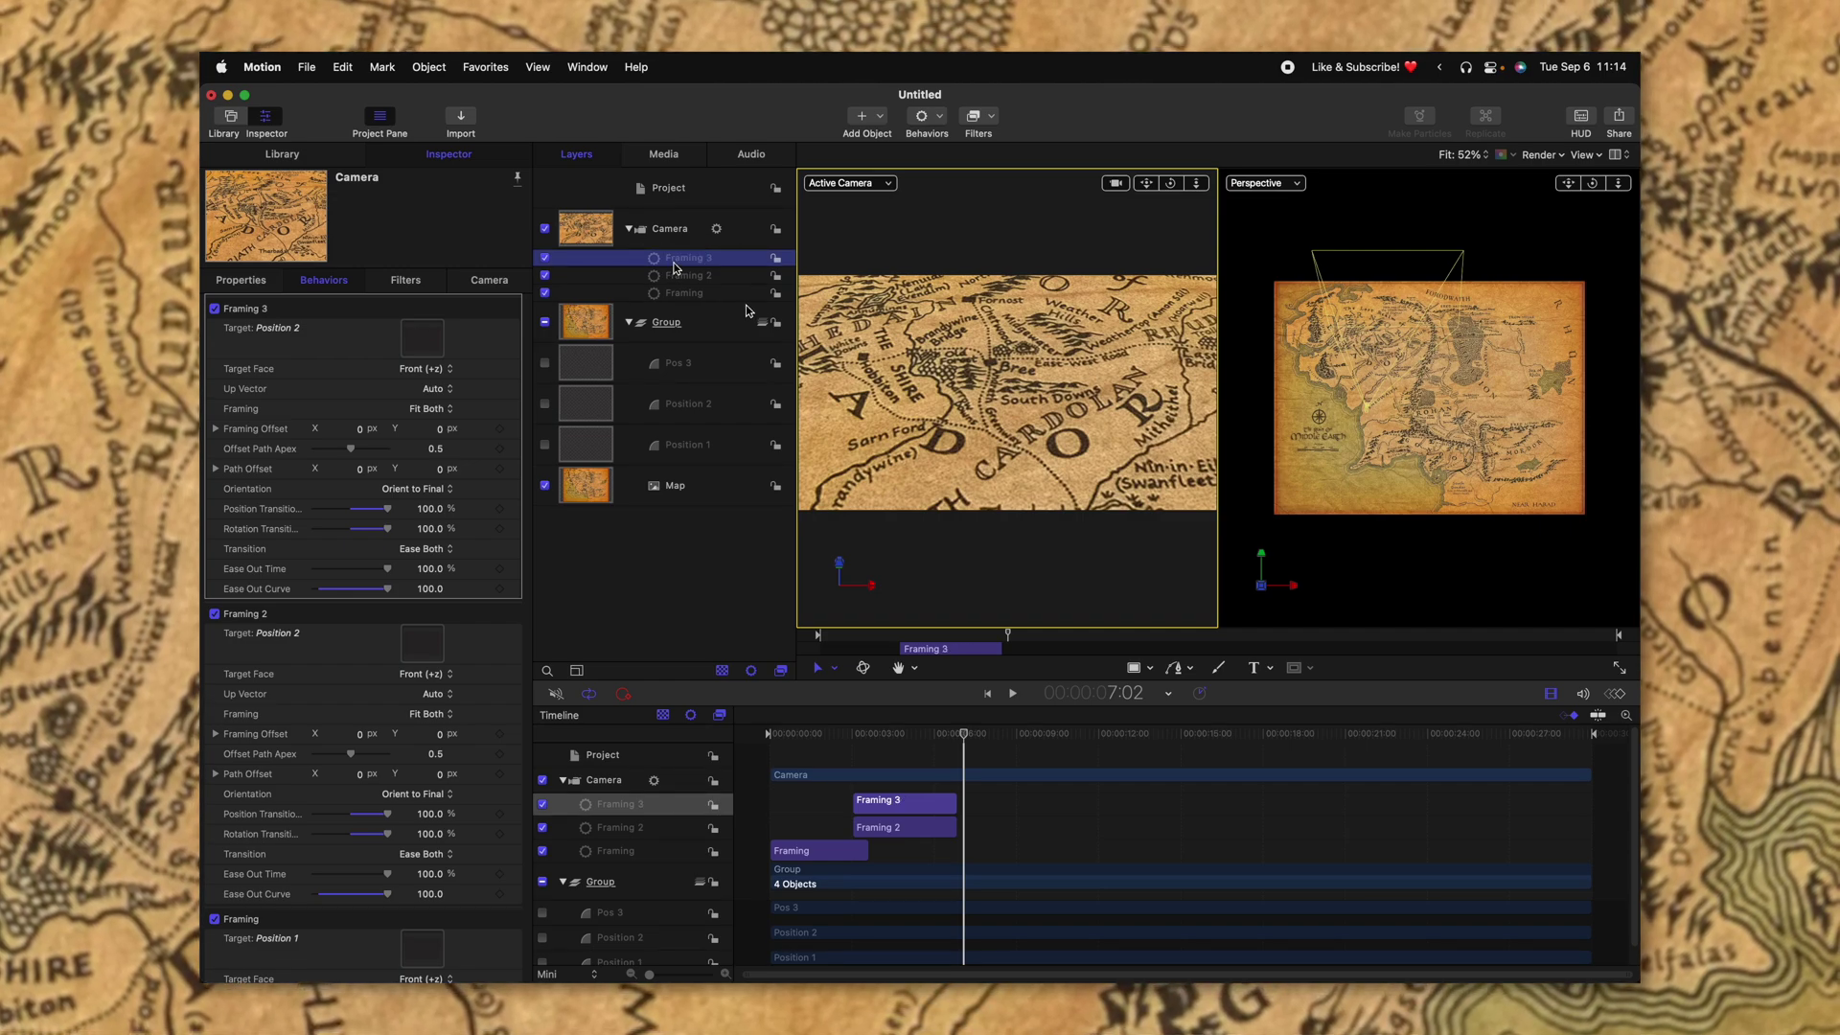
left_click(700, 358)
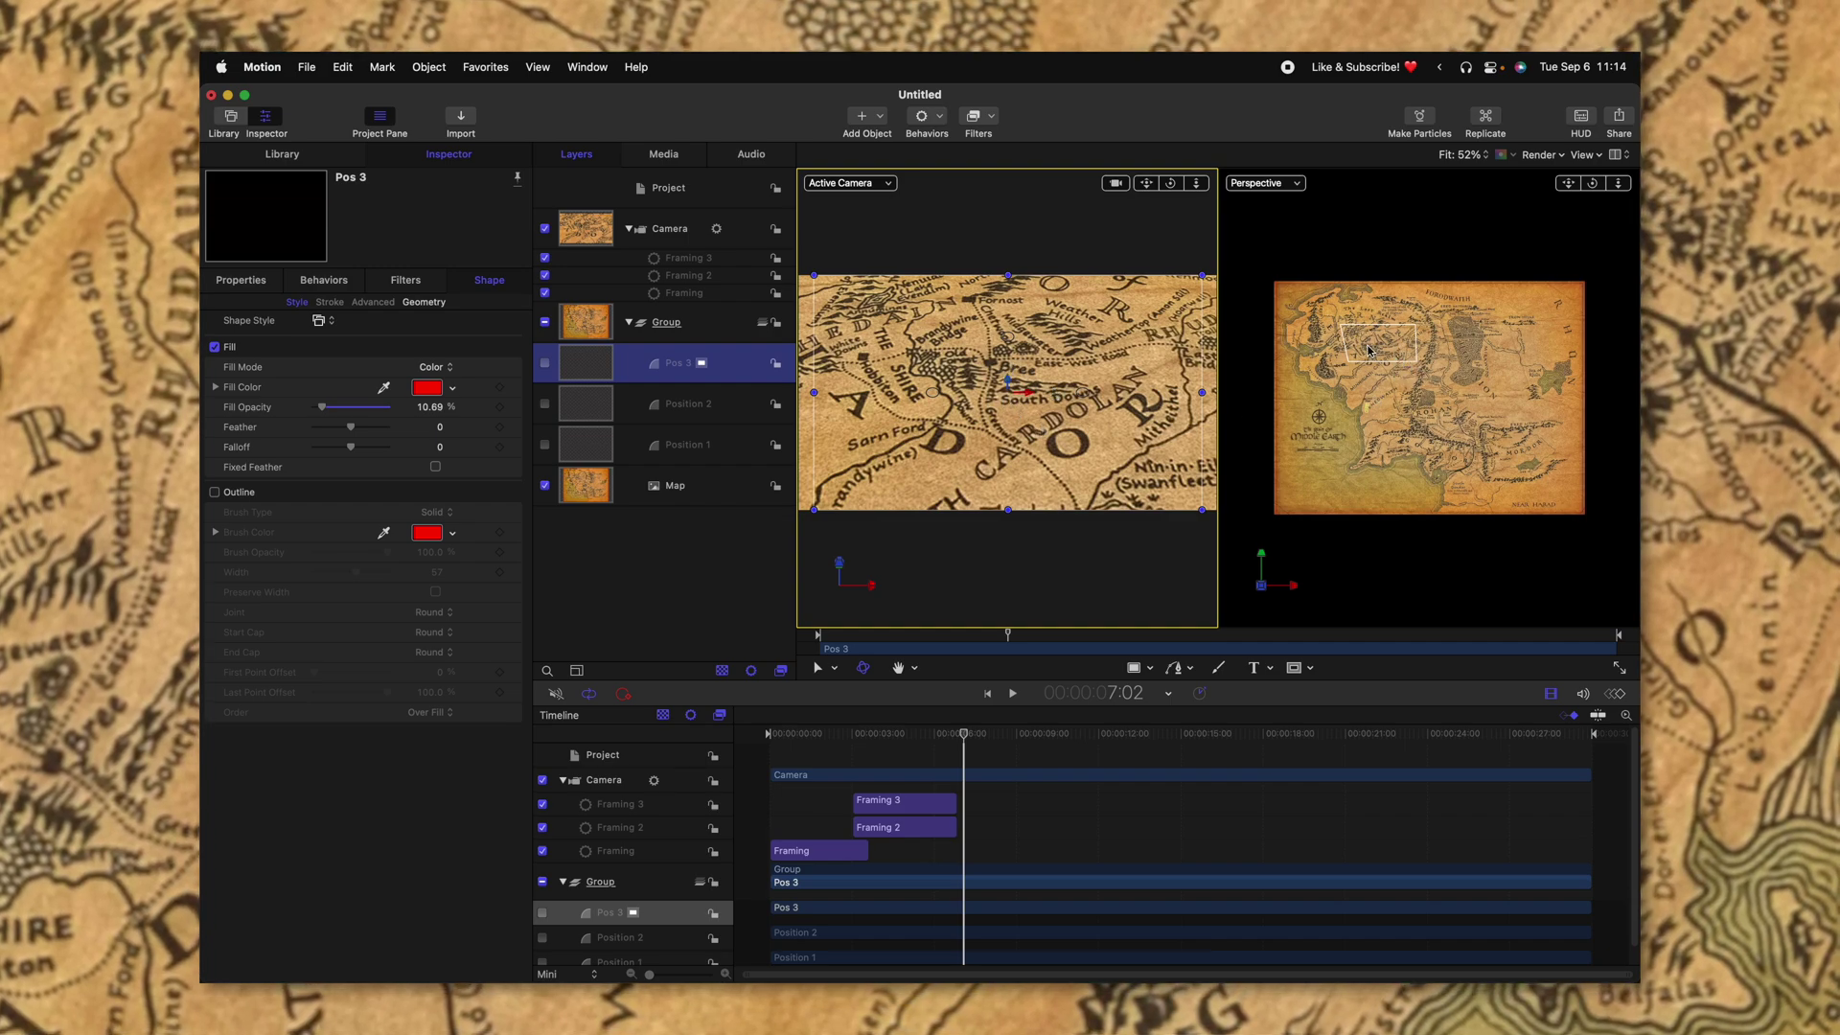
Move Pos 3 over Mordor and set it as Framing 3's target
left_click_drag(1369, 350, 1408, 406)
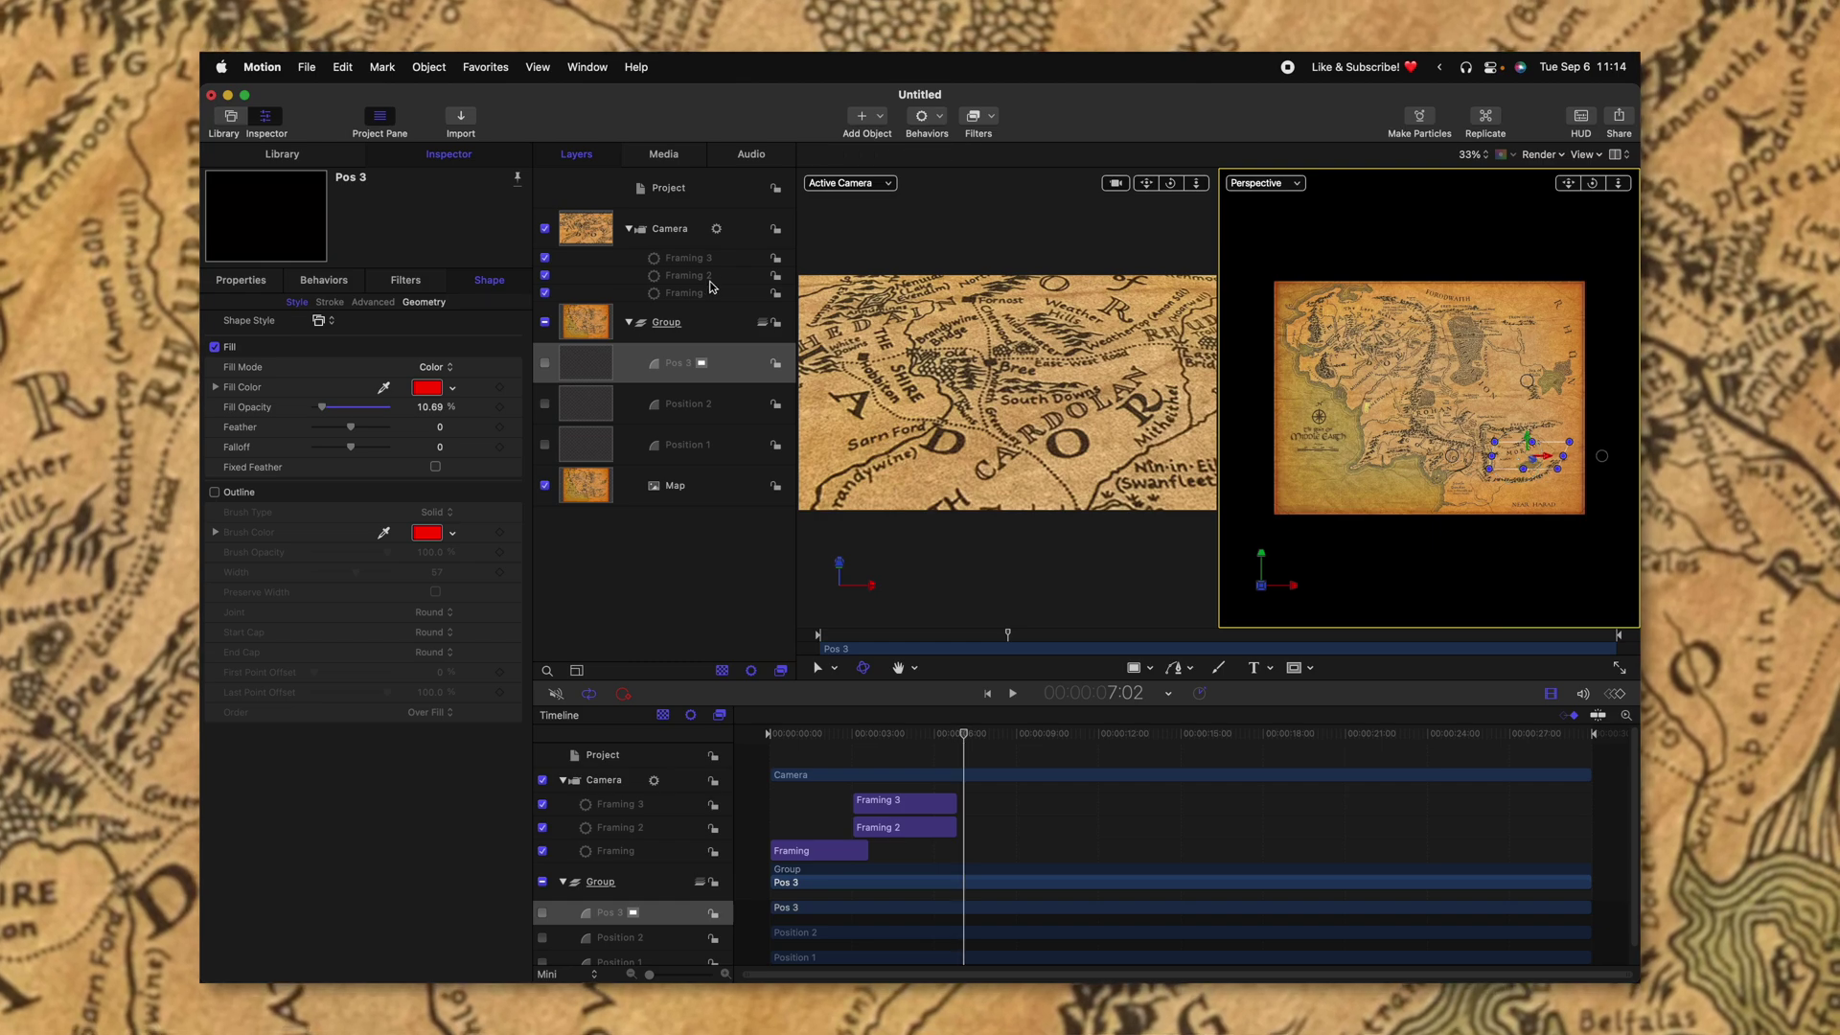
left_click(682, 259)
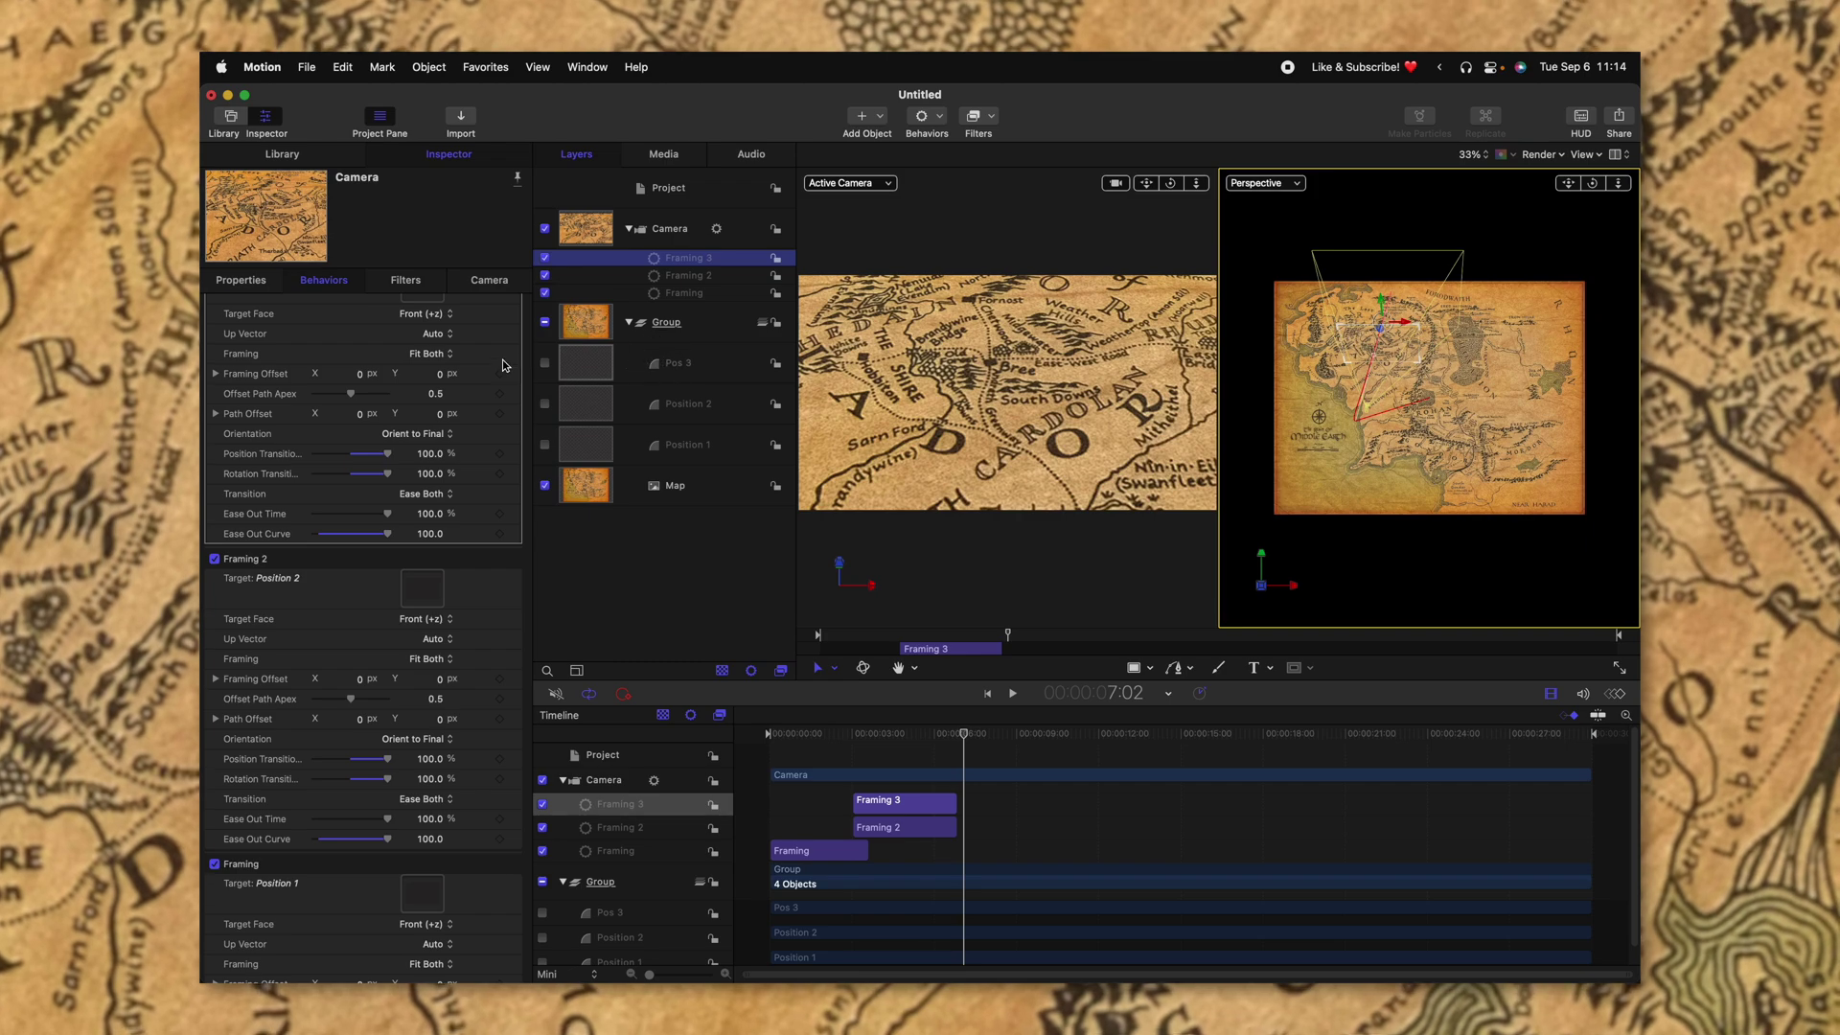
scroll(505, 365, "up", 2)
left_click_drag(419, 342, 422, 339)
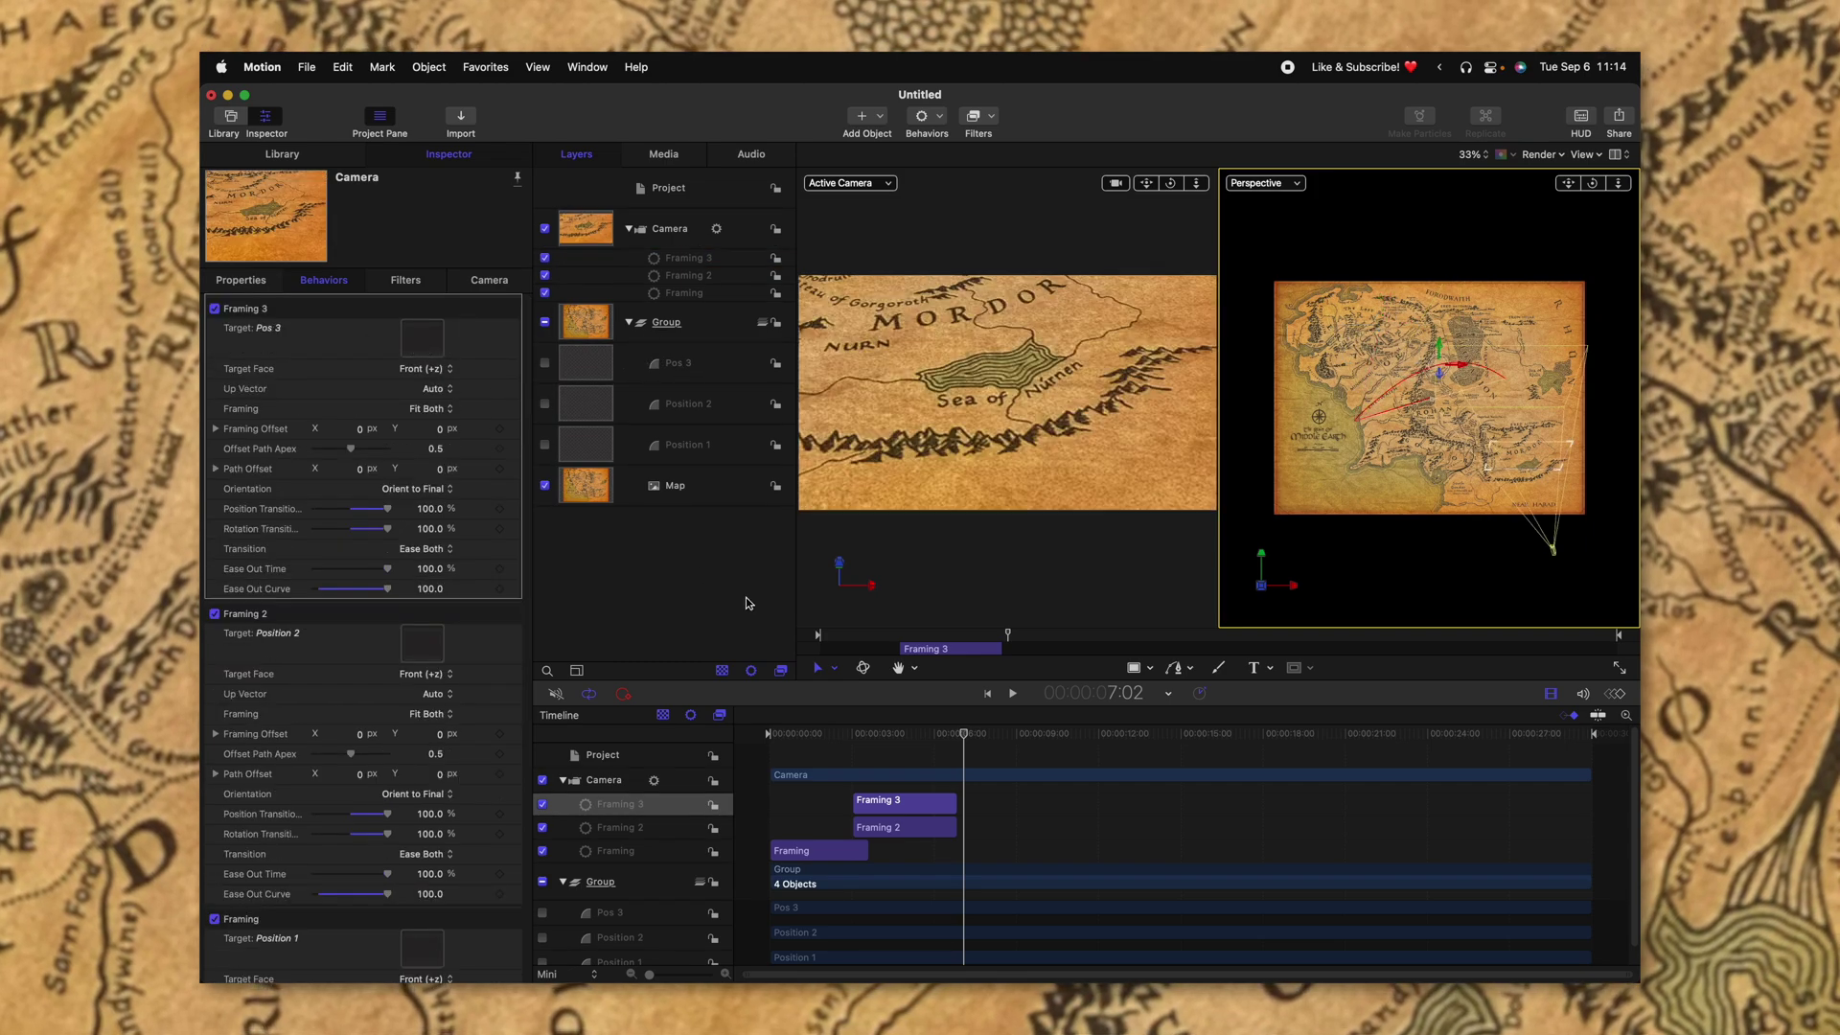
Start Framing 3 after Framing 2, lengthen both moves, and preview the tour to Mordor
left_click_drag(901, 810, 1228, 800)
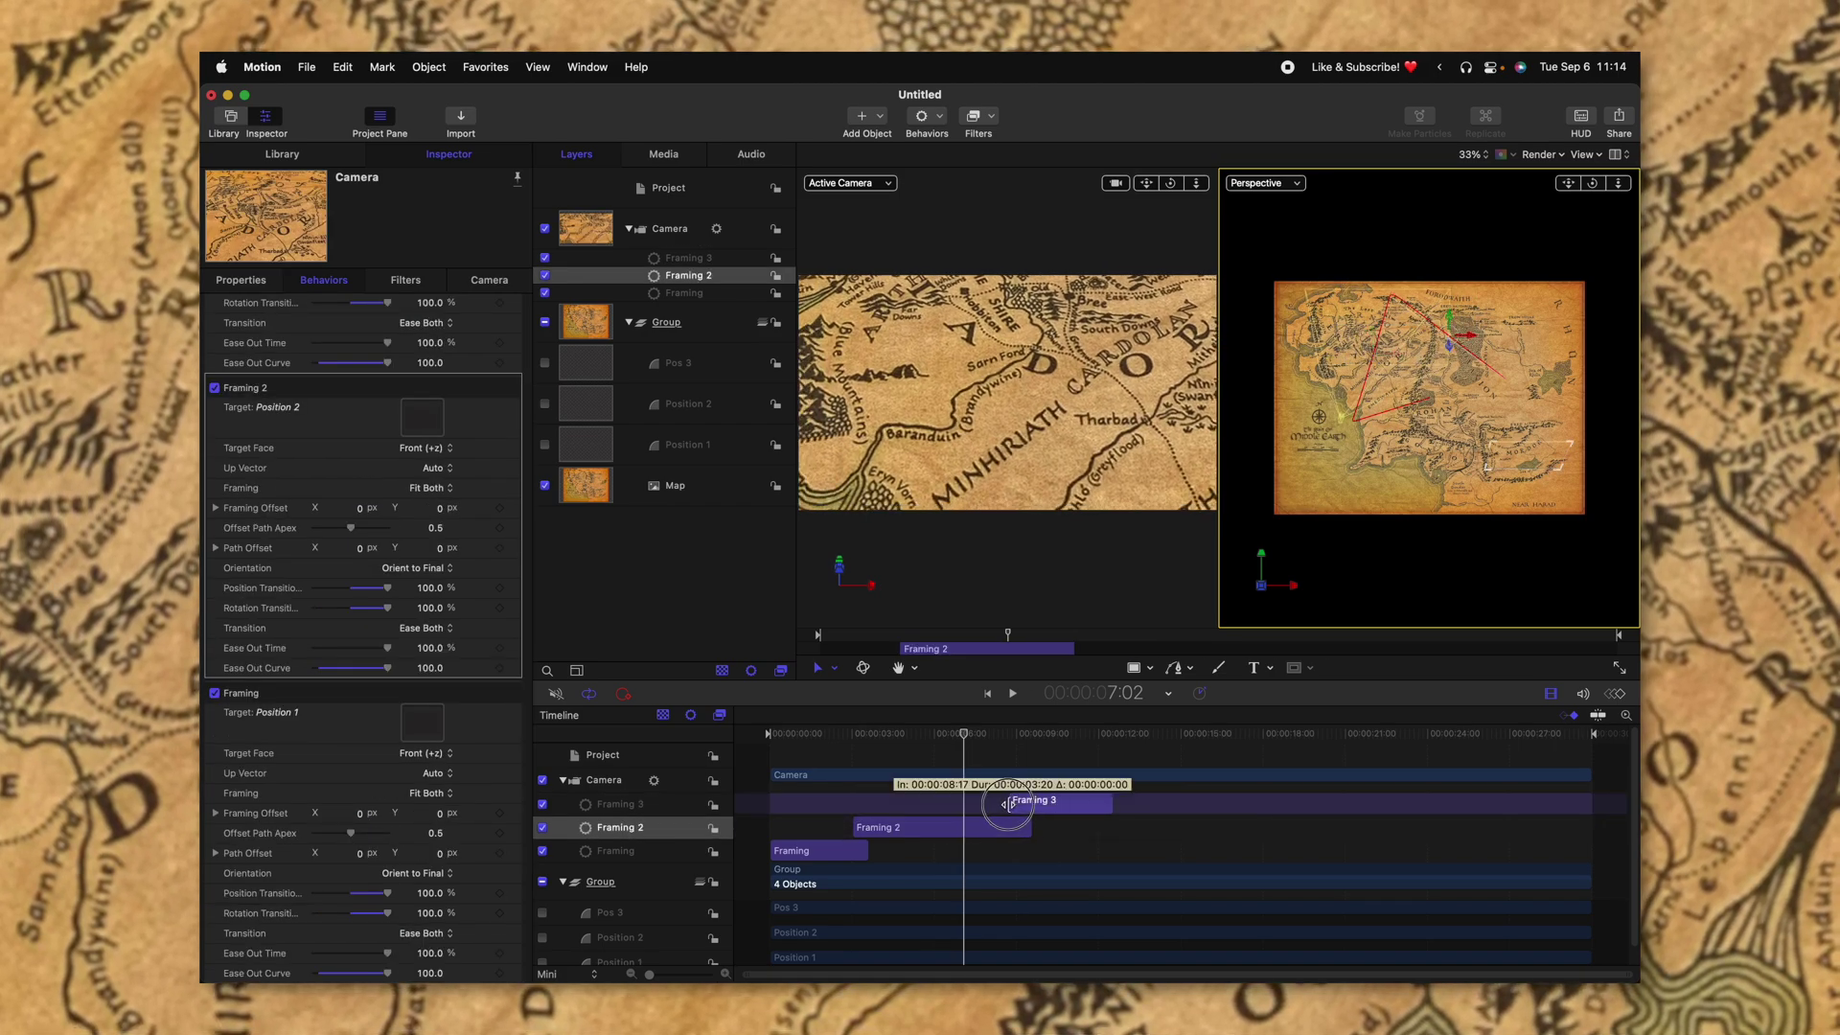
left_click(771, 737)
left_click_drag(771, 738, 978, 776)
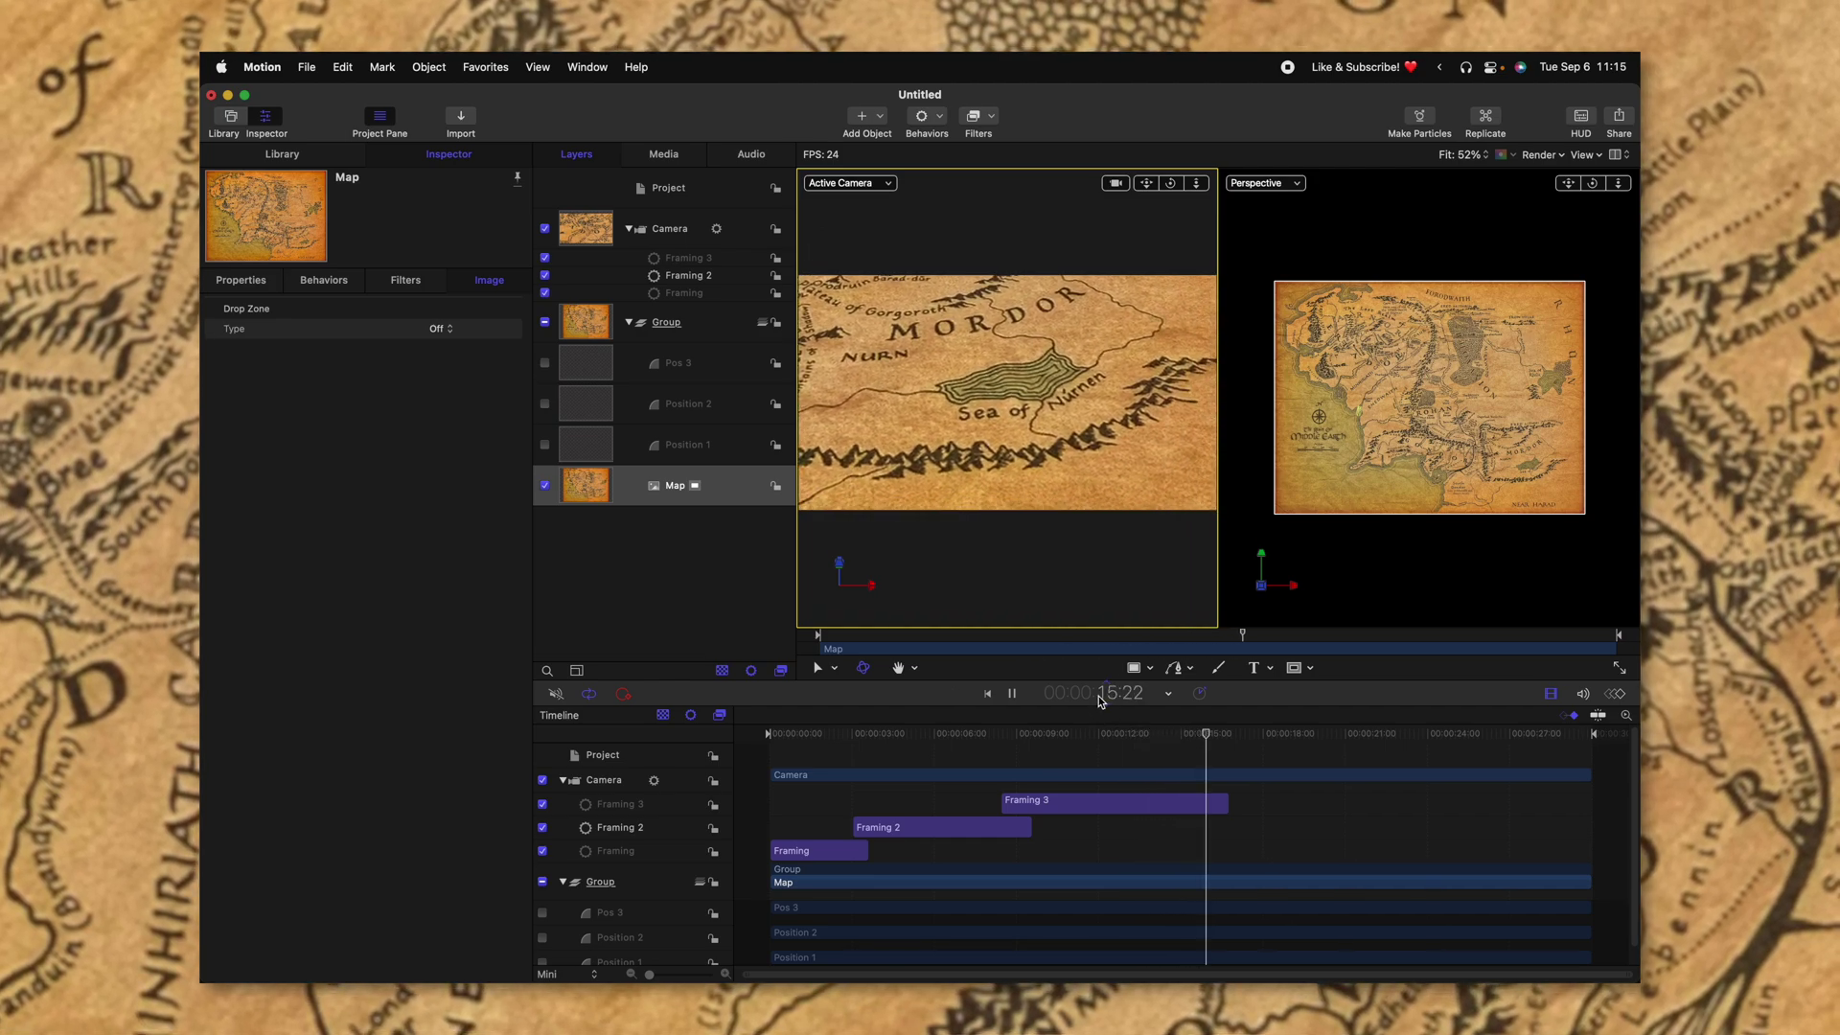
key("space")
left_click(1035, 402)
Nudge Pos 3 on the map and scrub to the end of the Mordor move
left_click_drag(1044, 462, 1029, 382)
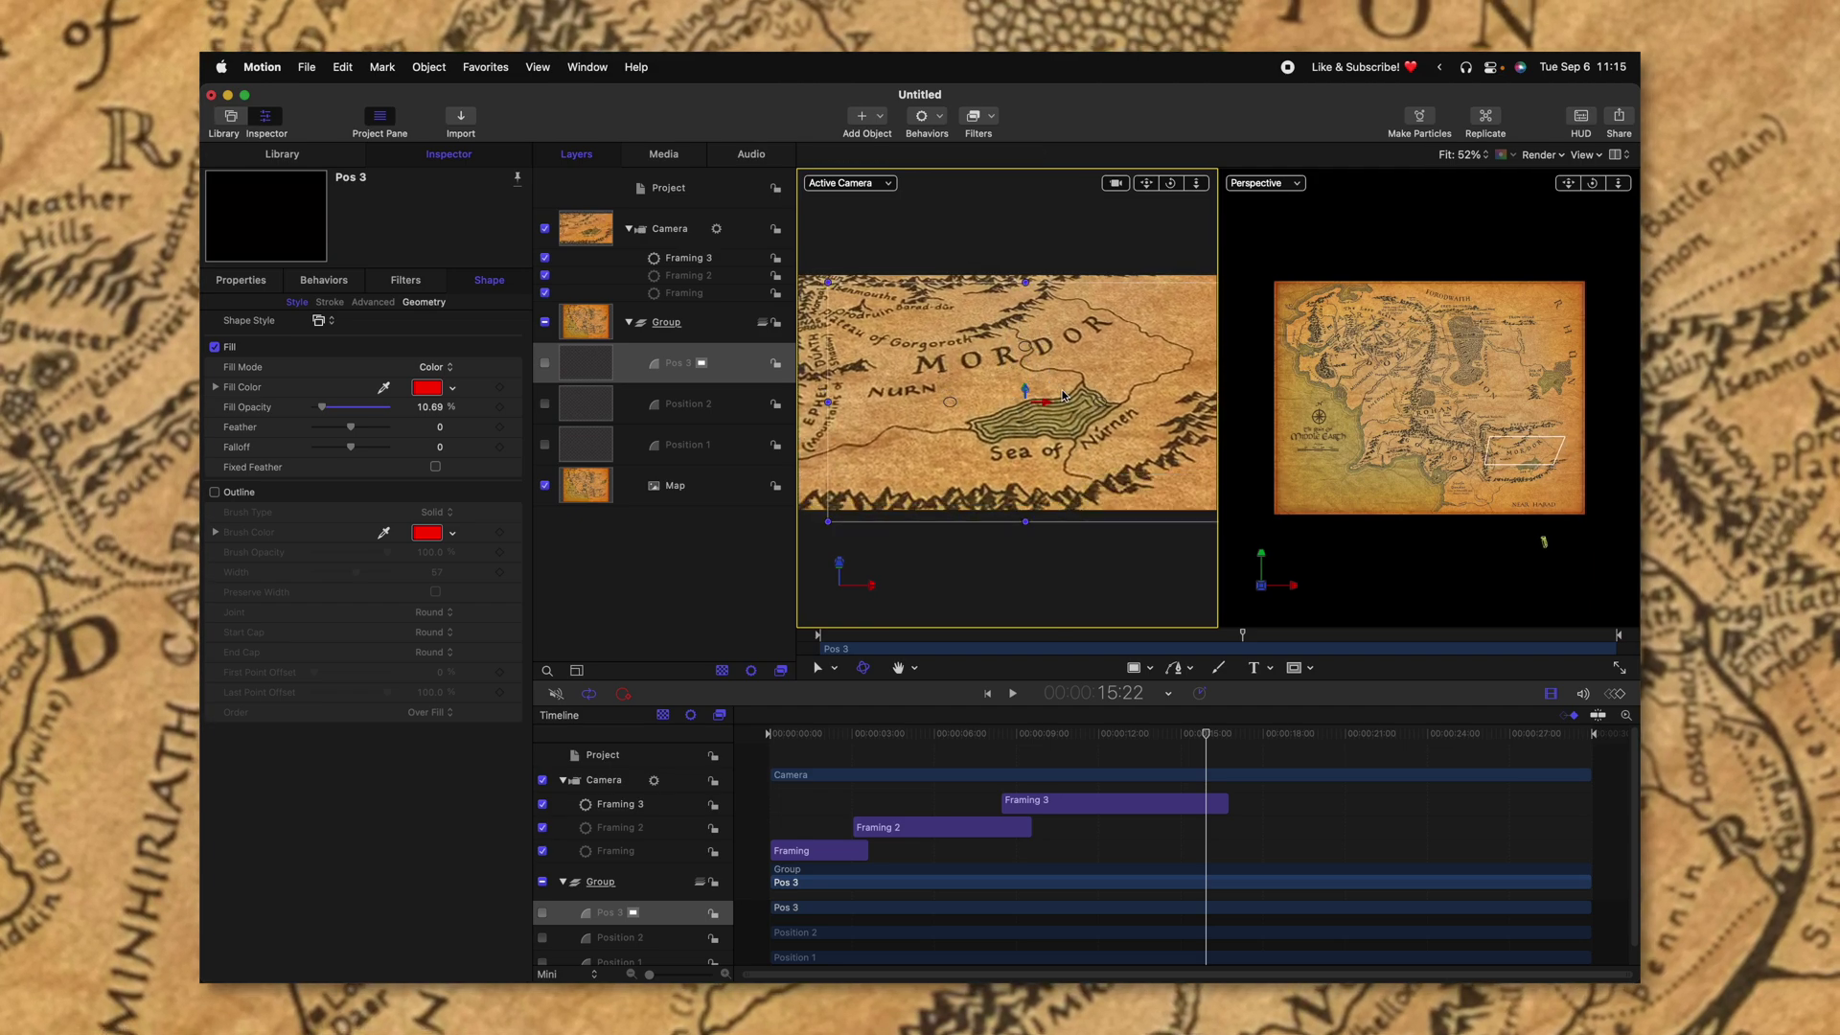
left_click(1511, 439)
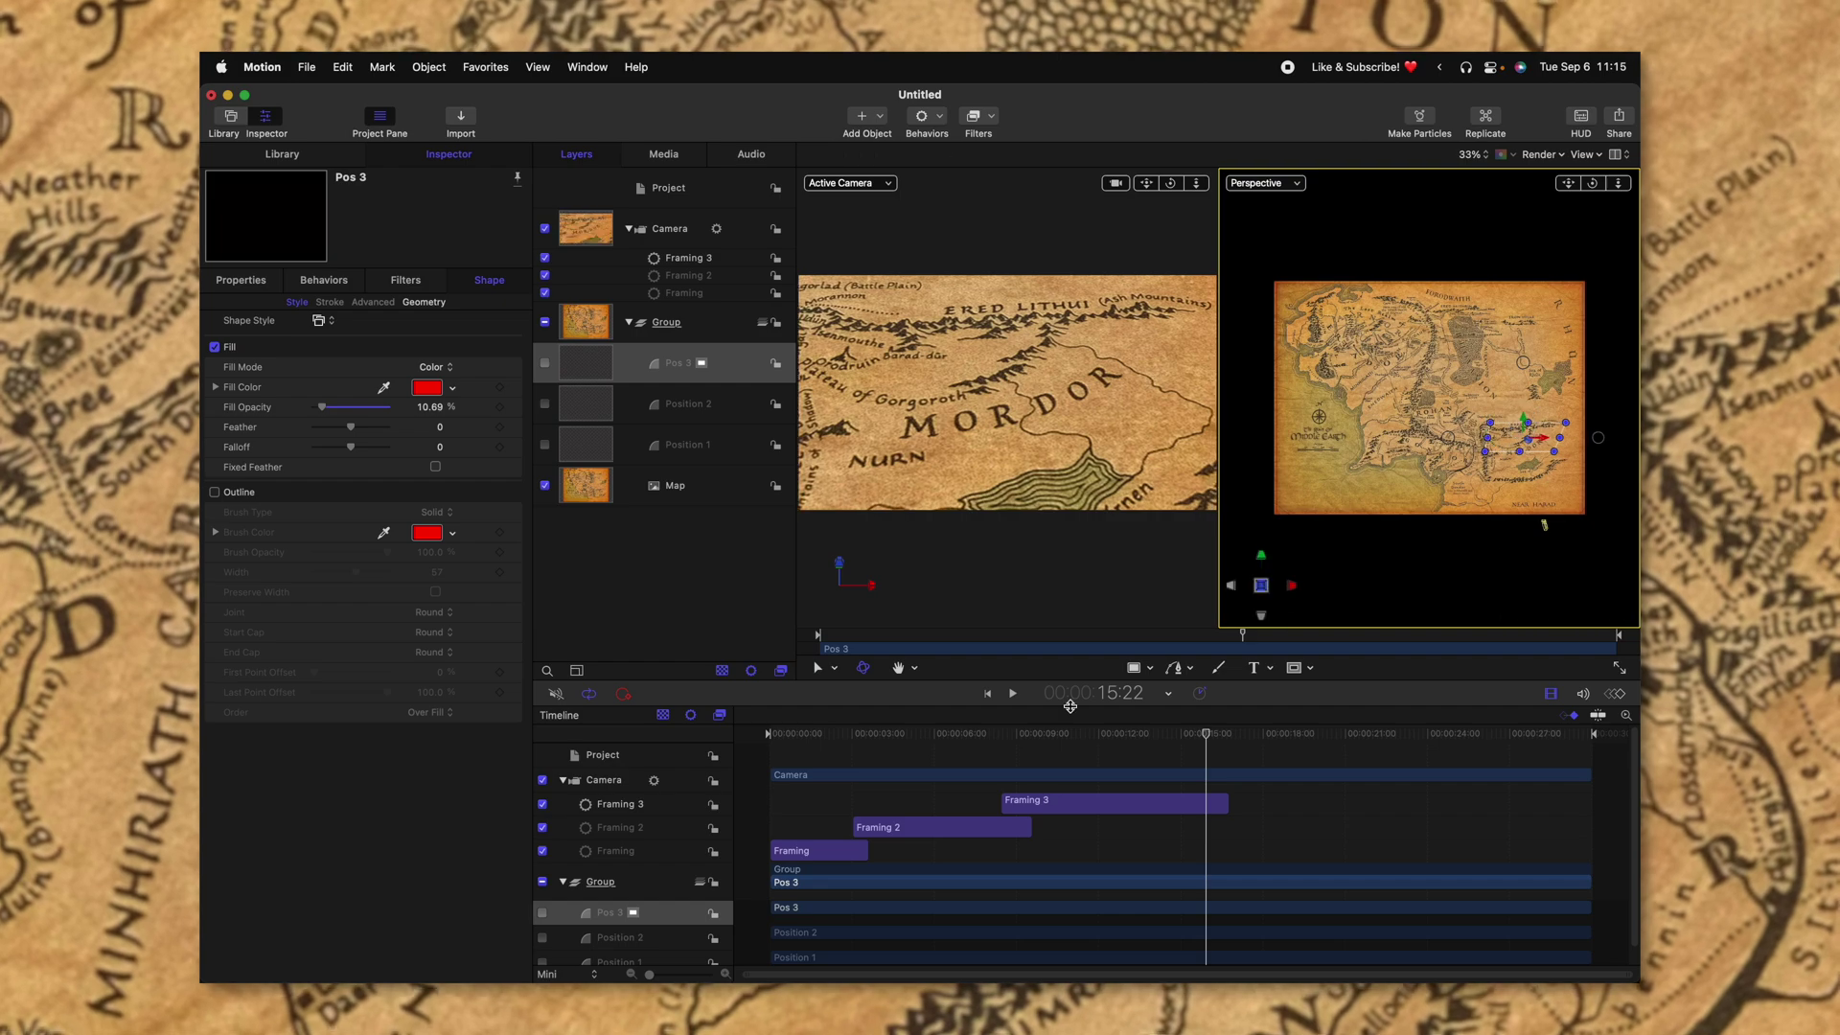
left_click_drag(1167, 736, 1209, 733)
left_click(958, 460)
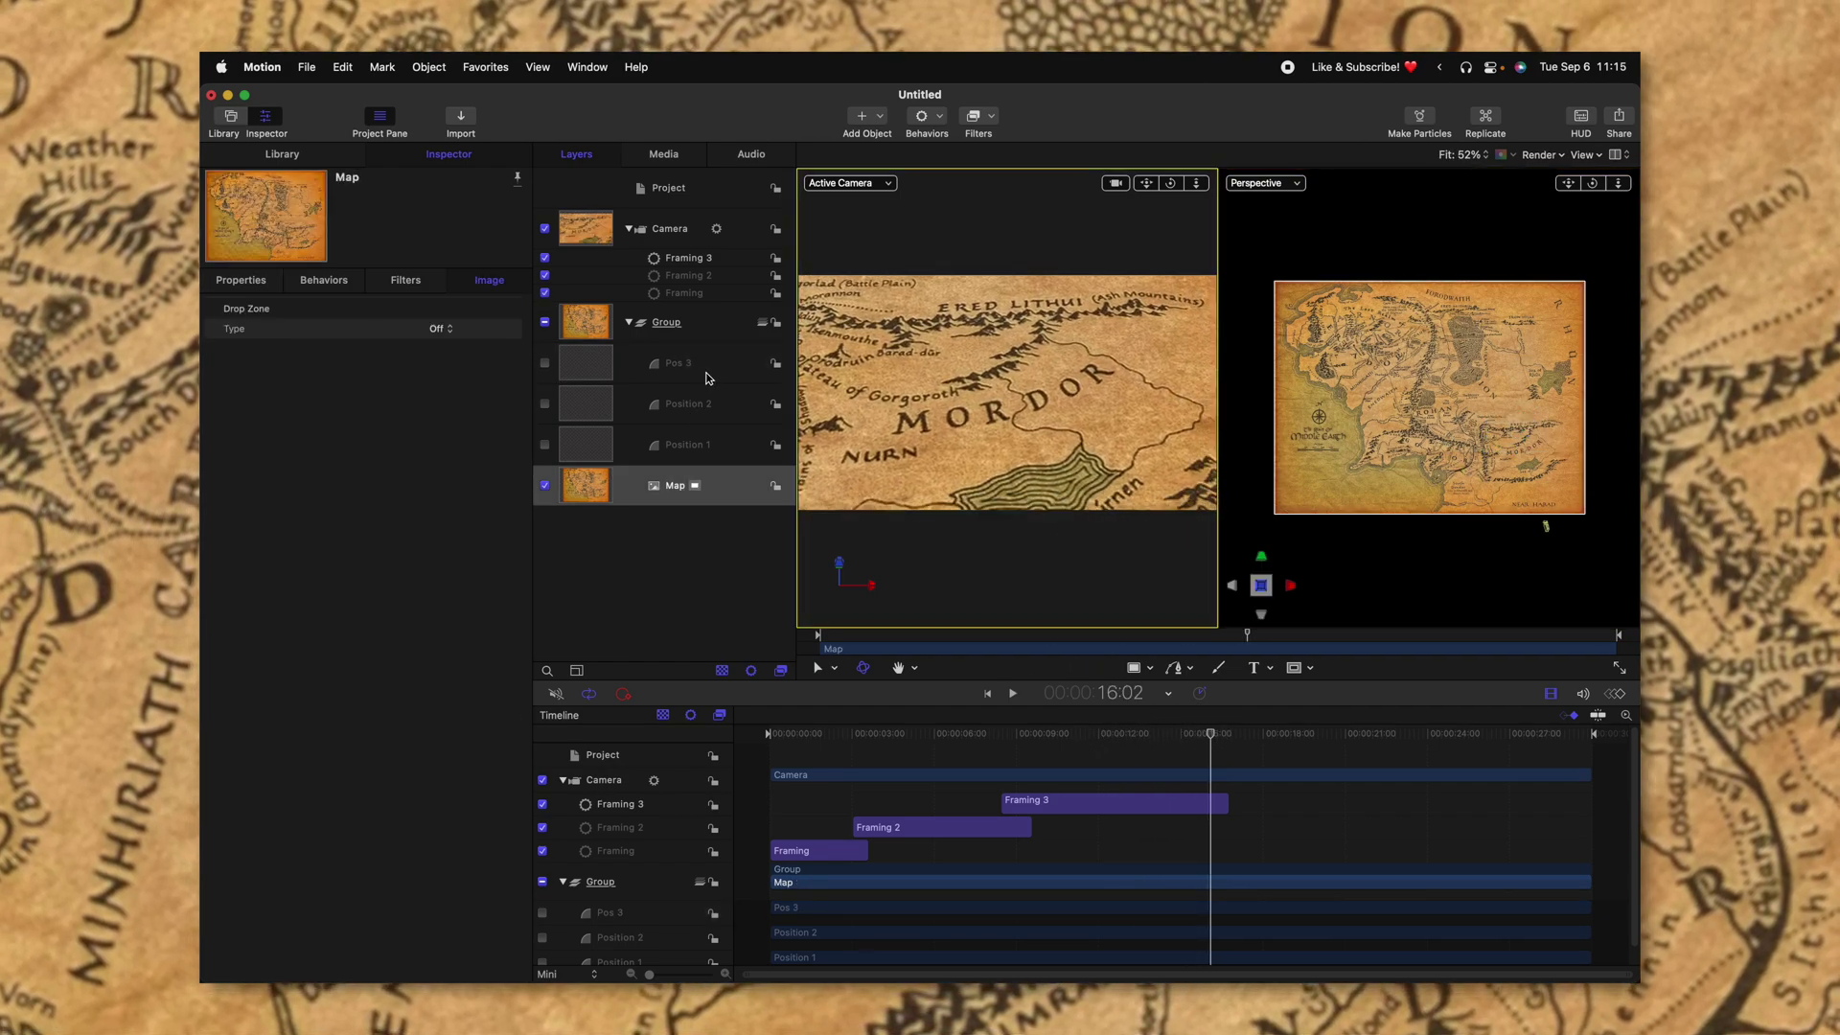
Tilt Pos 3's X rotation from 42° to 61°
left_click(706, 374)
left_click(252, 283)
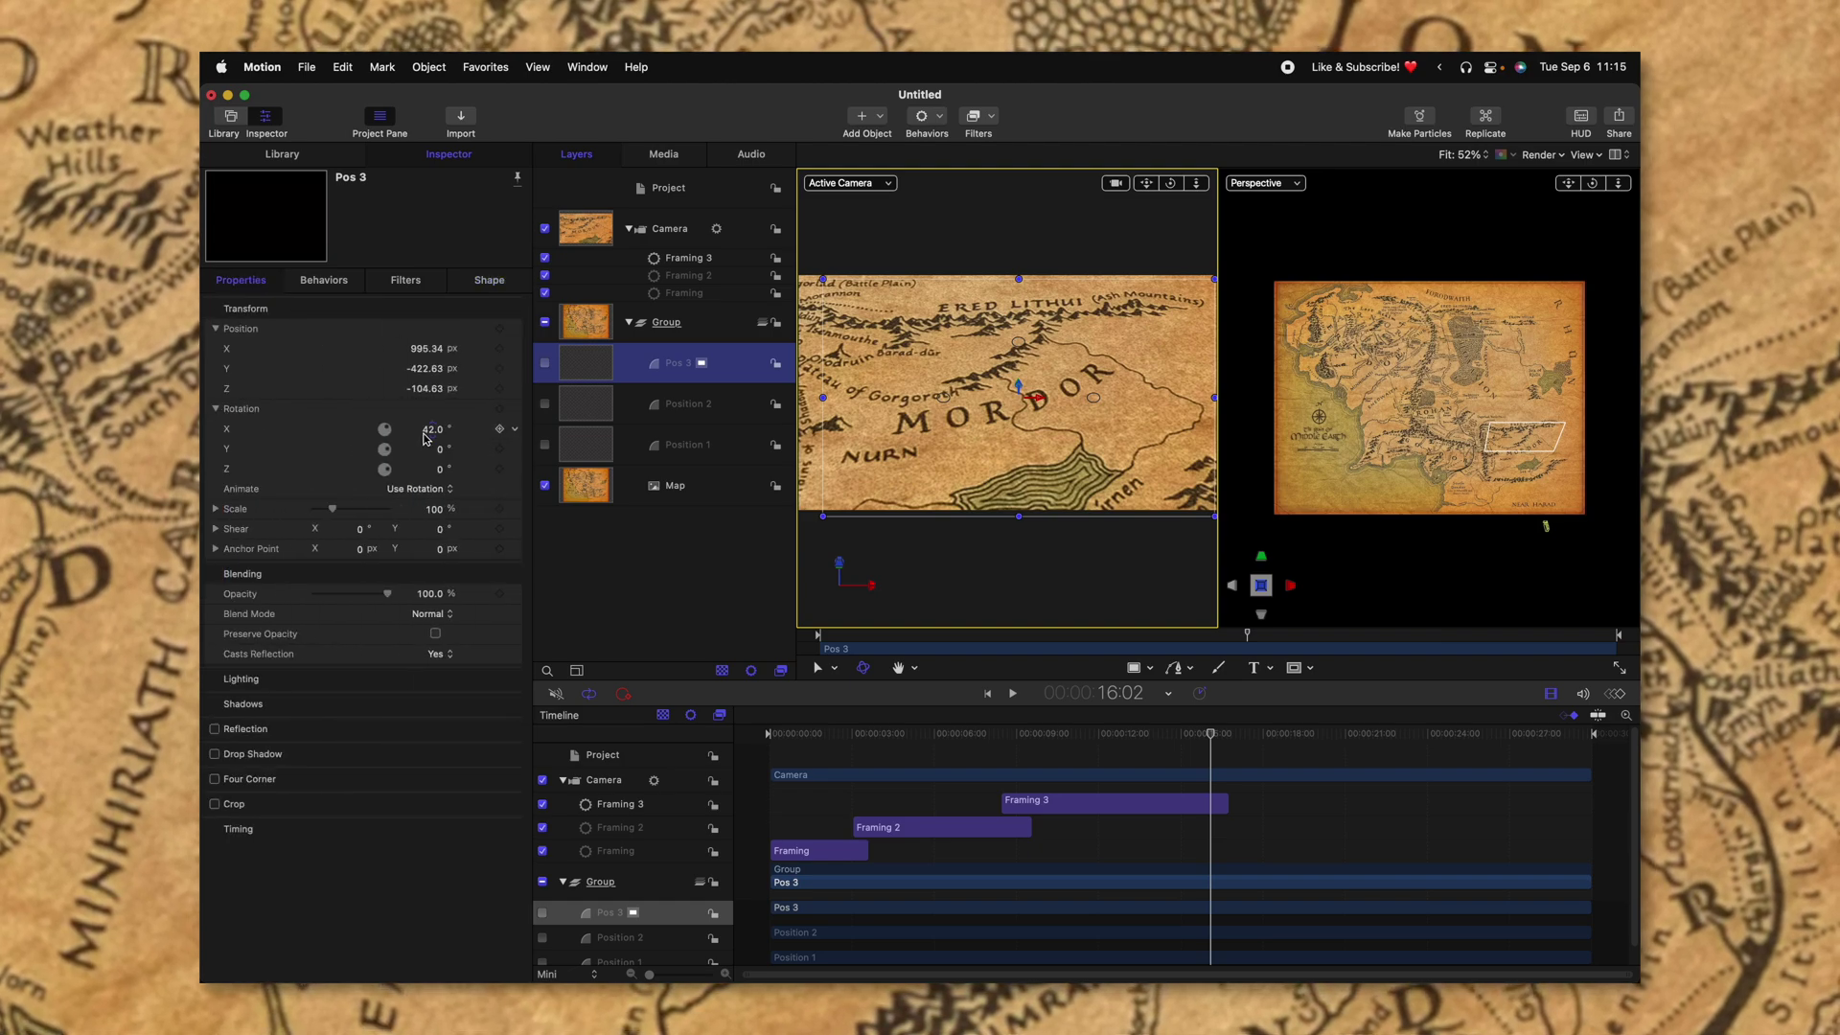
left_click_drag(428, 433, 439, 412)
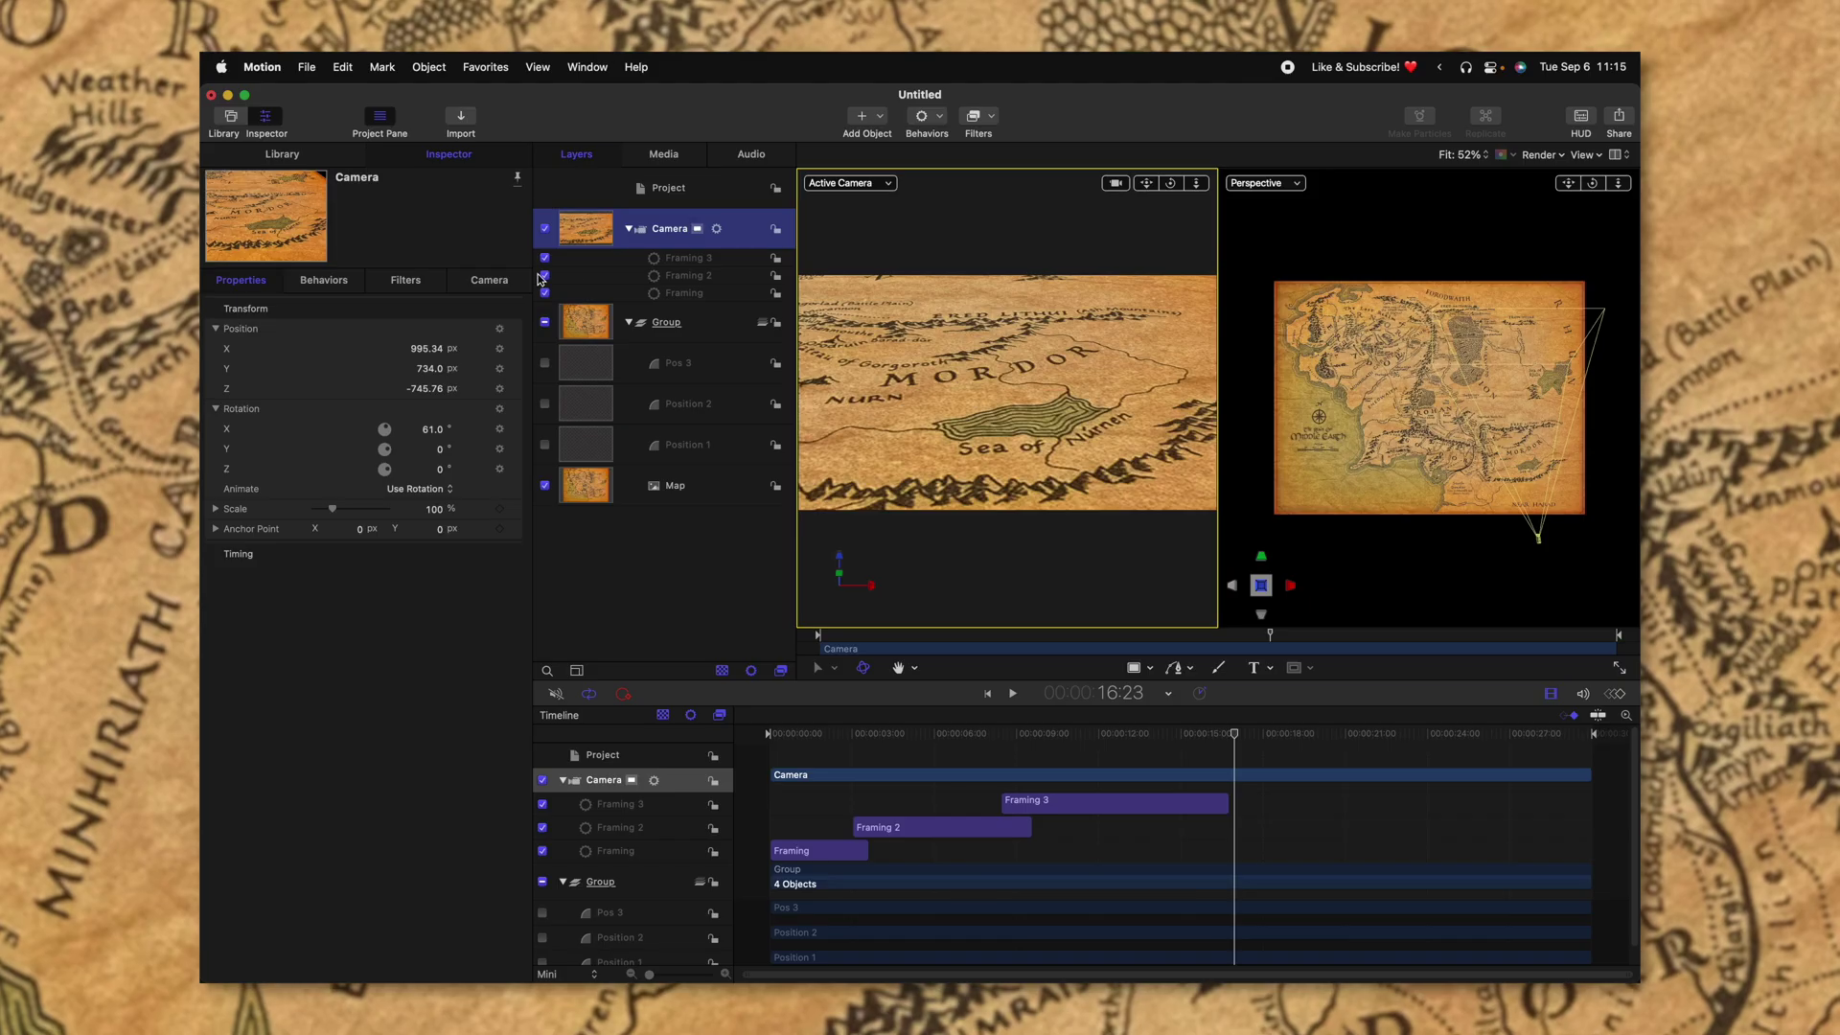
left_click(507, 281)
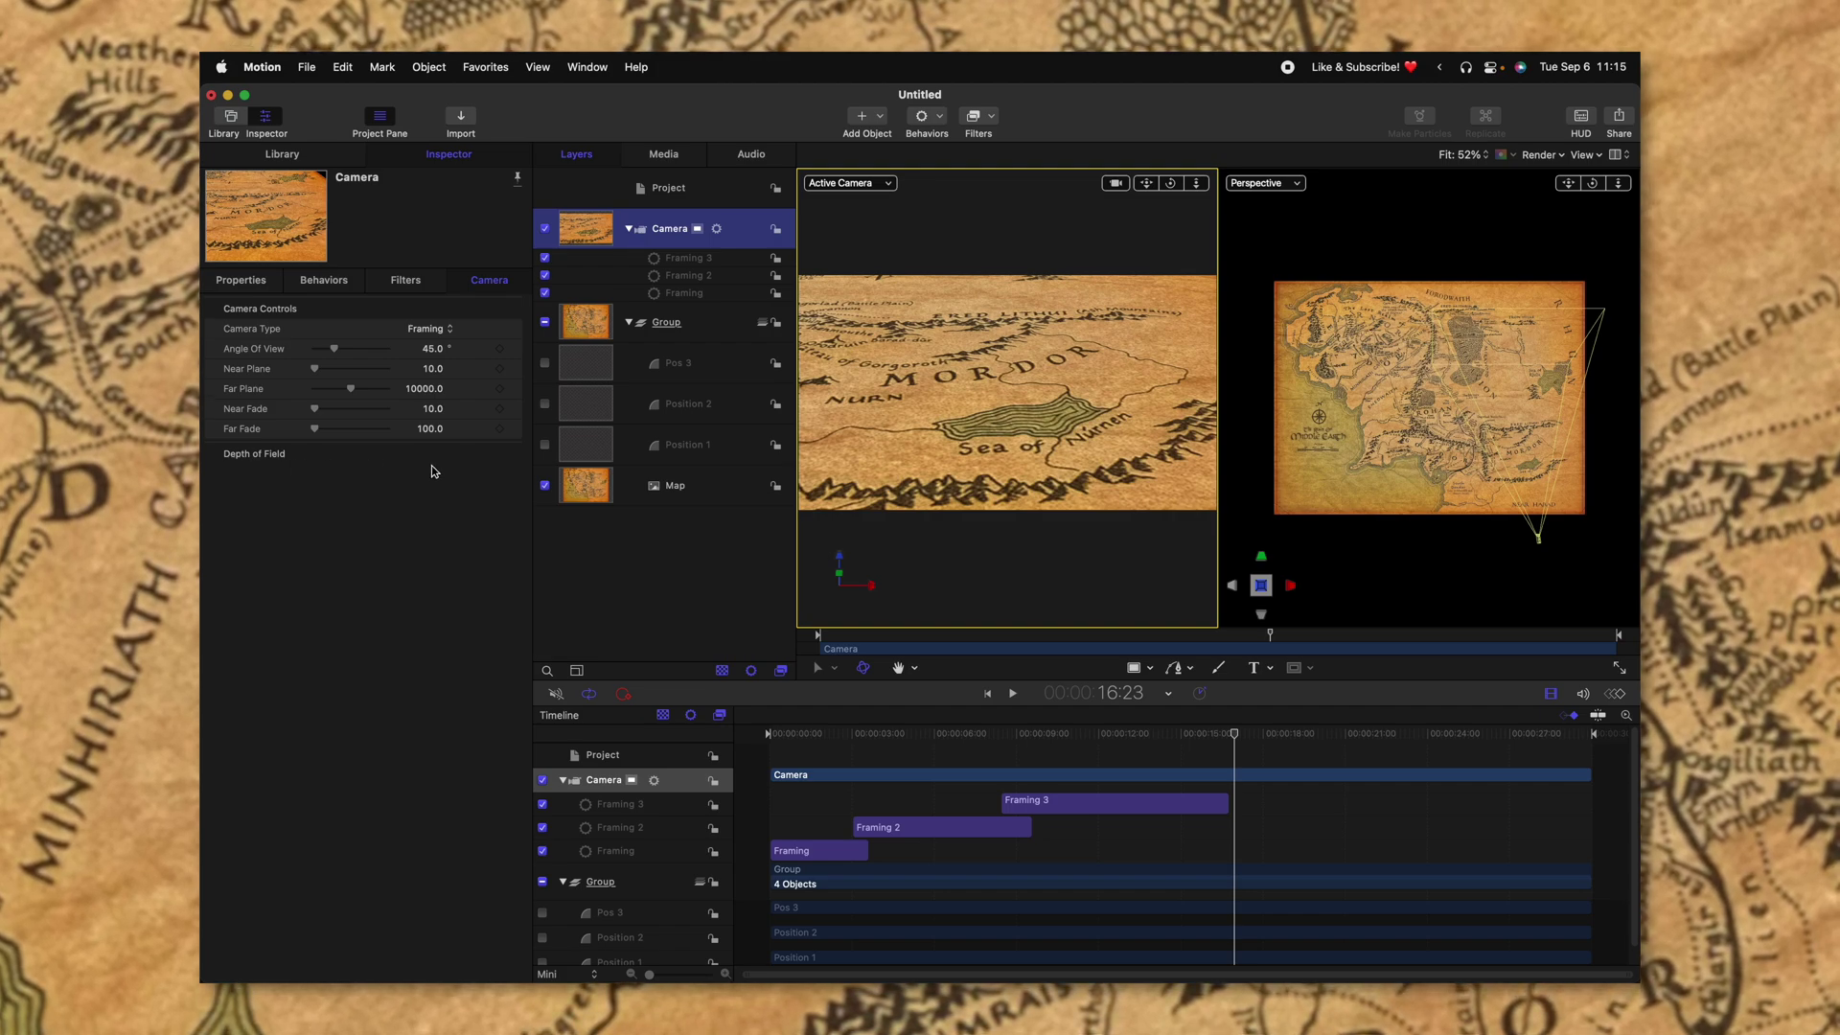
Show the camera's Depth of Field settings, enable Render > Depth of Field, and raise the blur
left_click(495, 454)
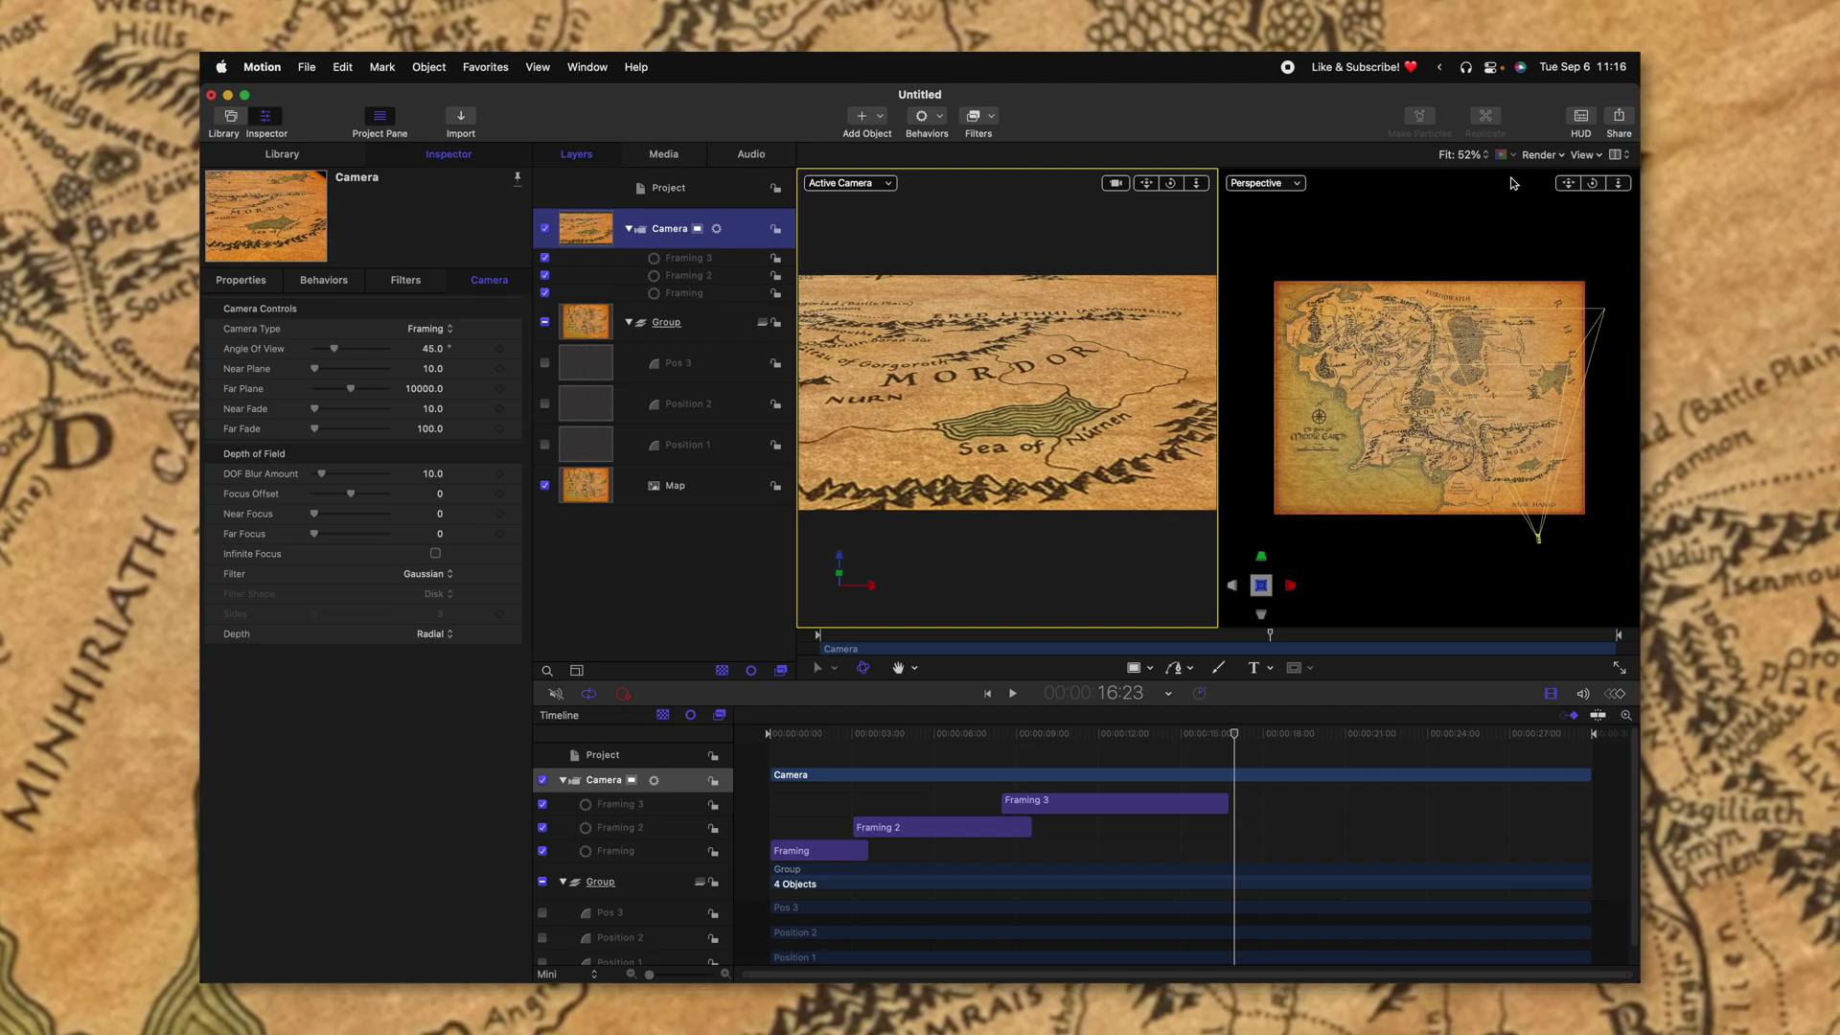
left_click(1533, 157)
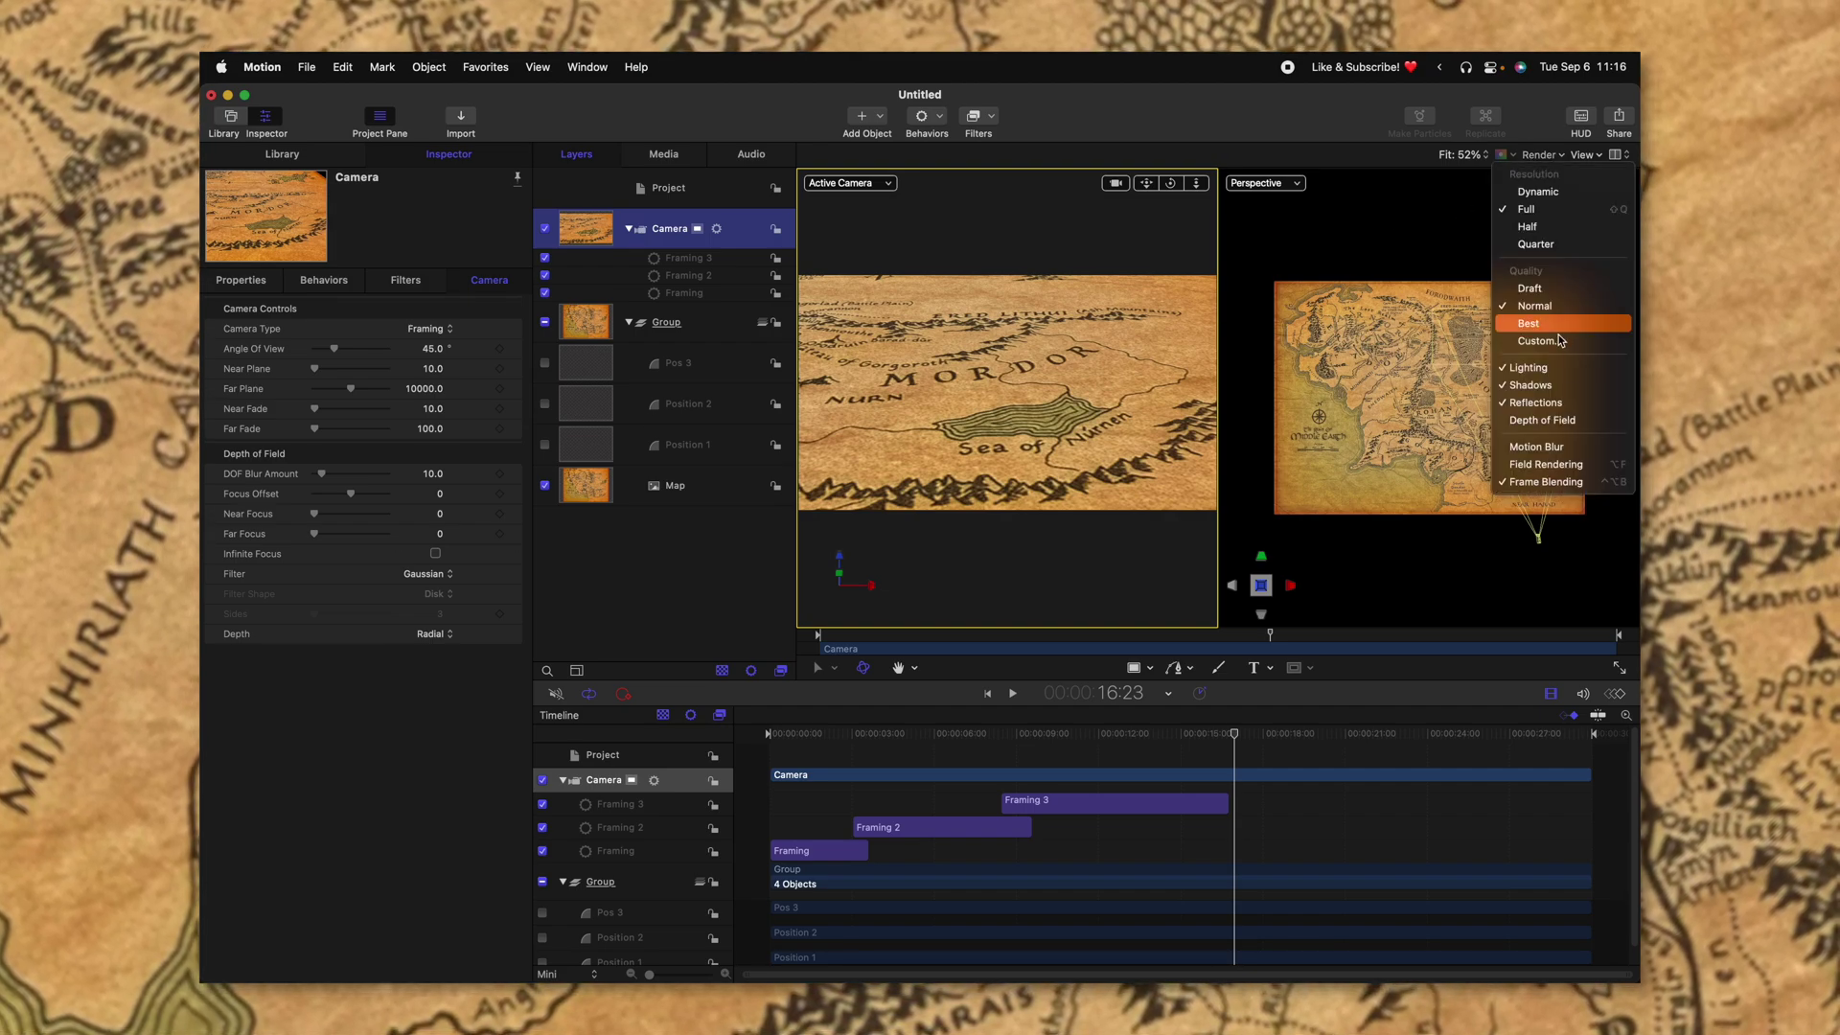
left_click(1564, 420)
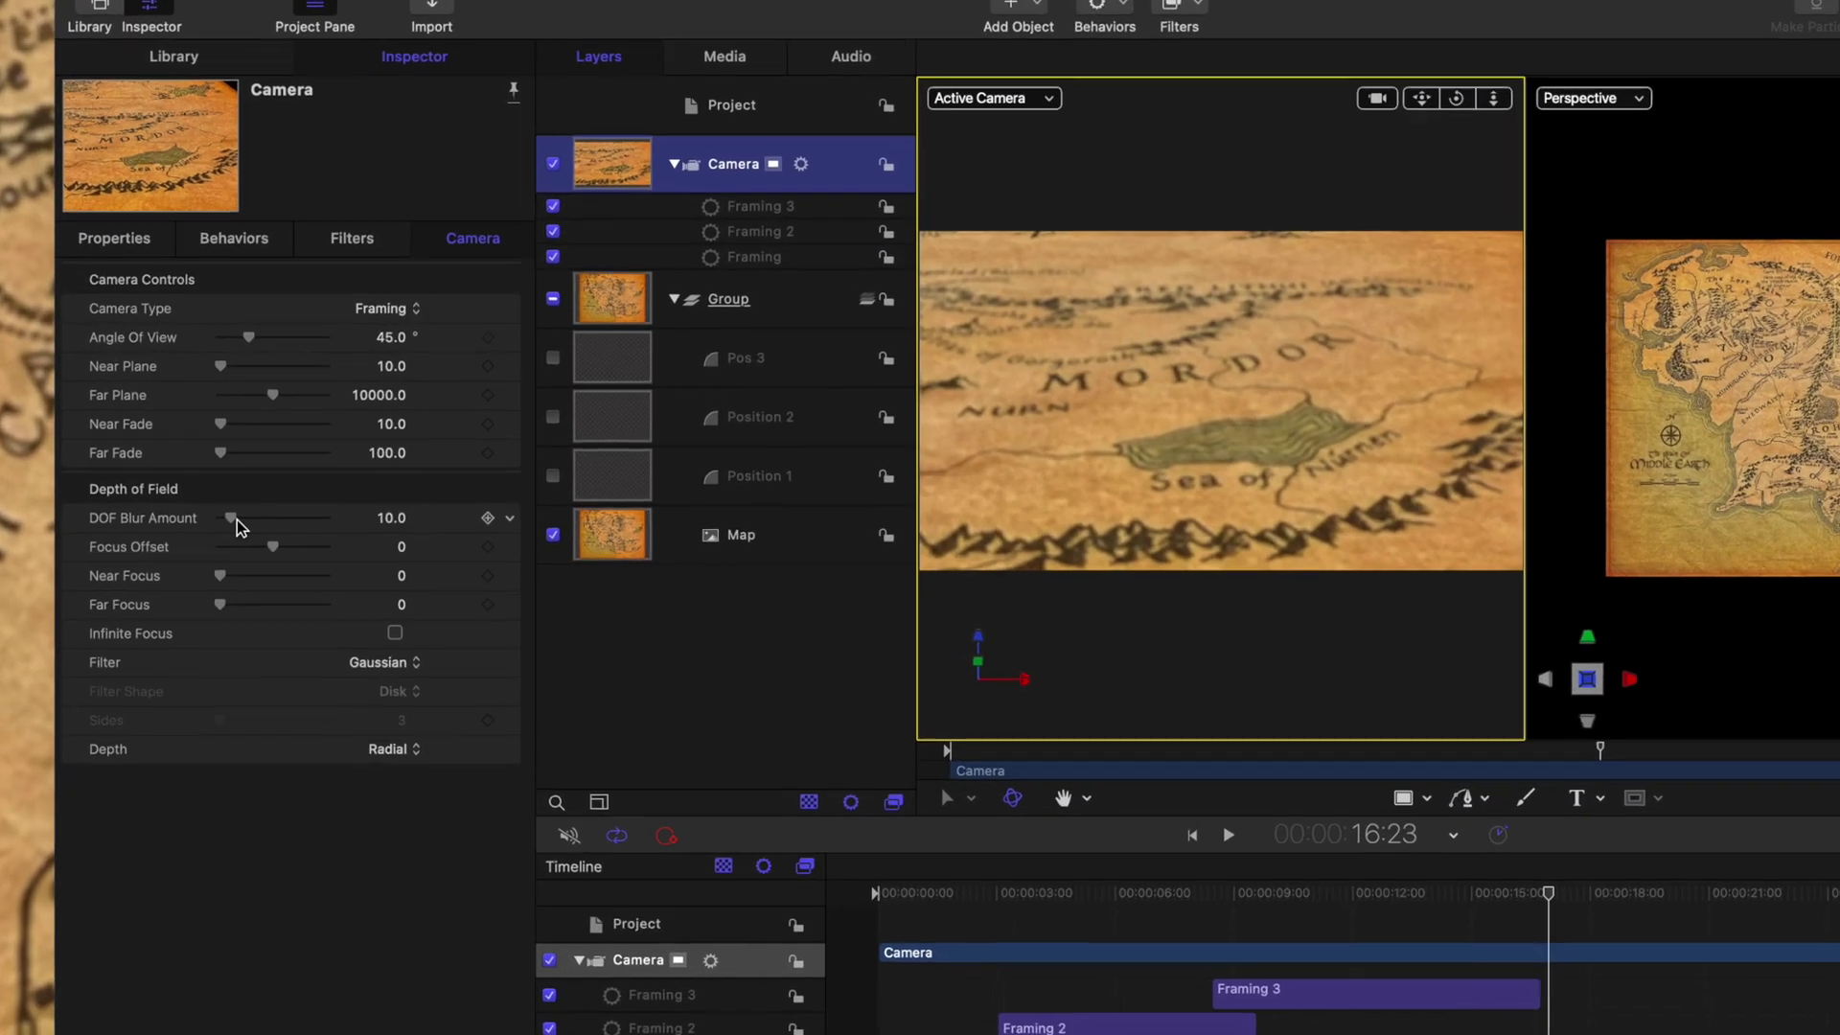
left_click_drag(295, 486, 332, 496)
Set DOF Blur Amount to 45 and keyframe Focus Offset at -1477.2 to sharpen Mordor
left_click_drag(247, 555, 240, 554)
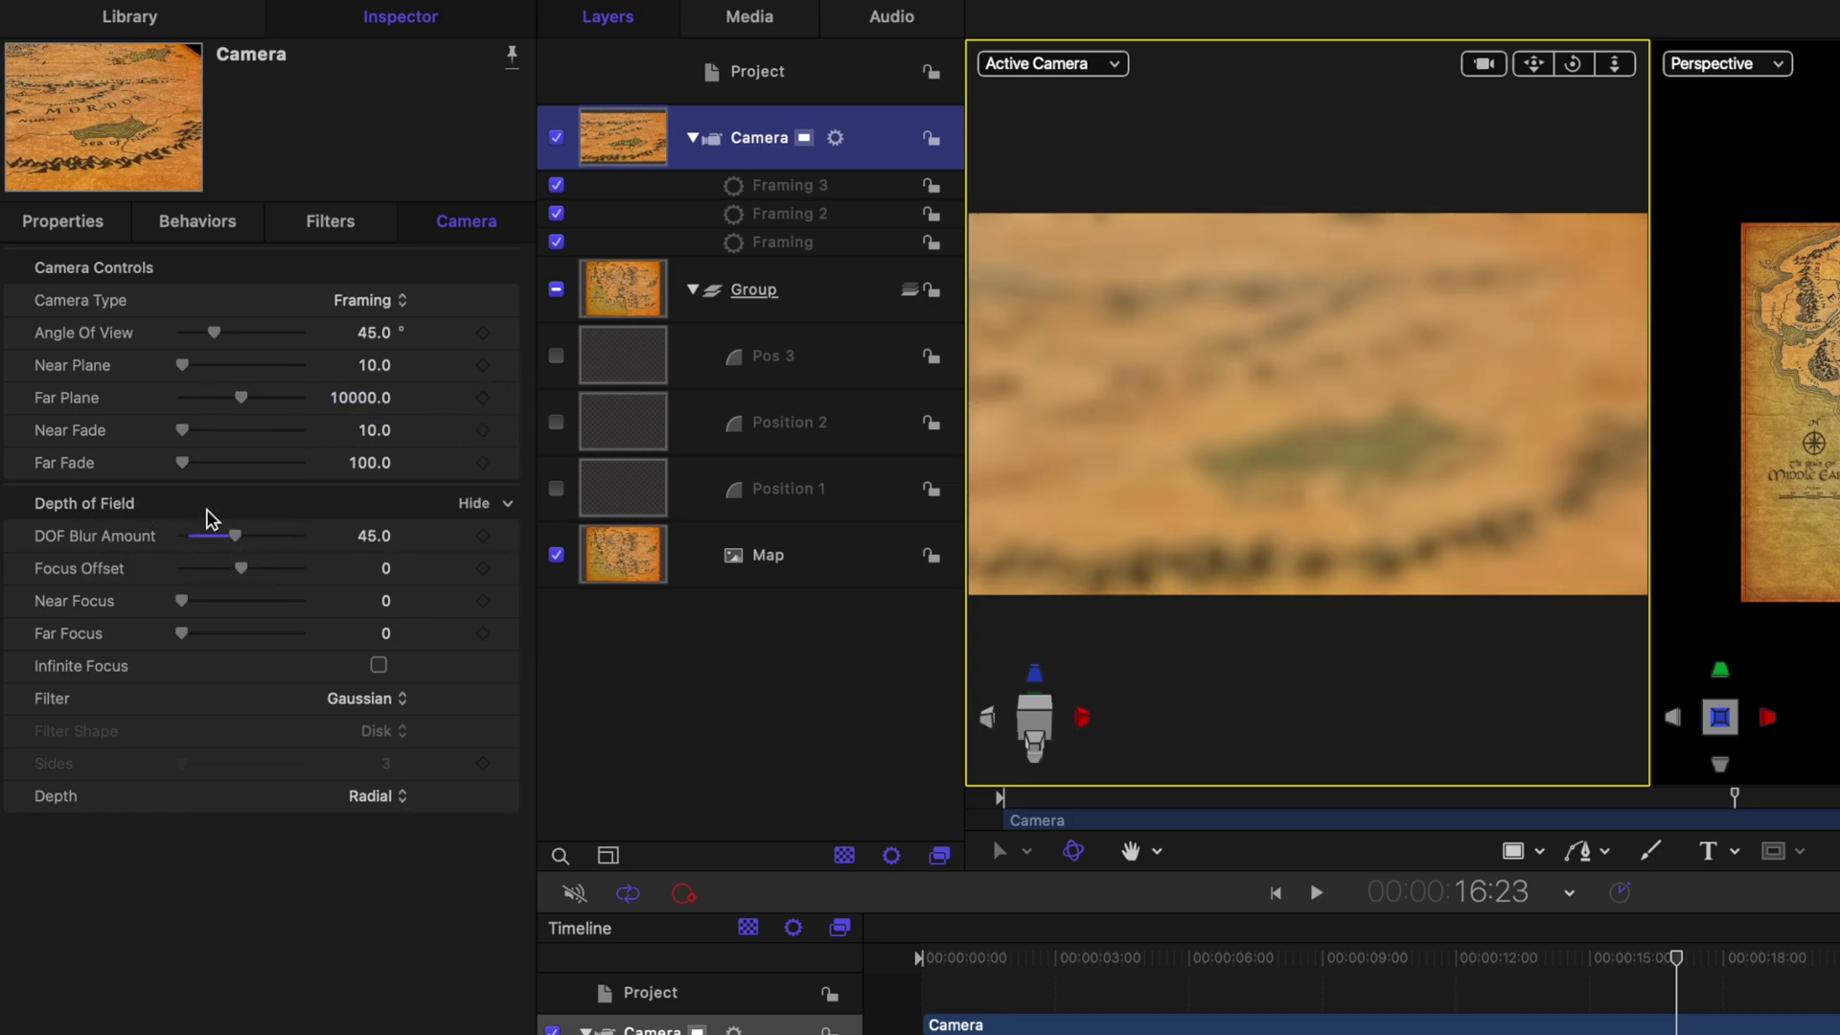
left_click_drag(223, 573, 128, 558)
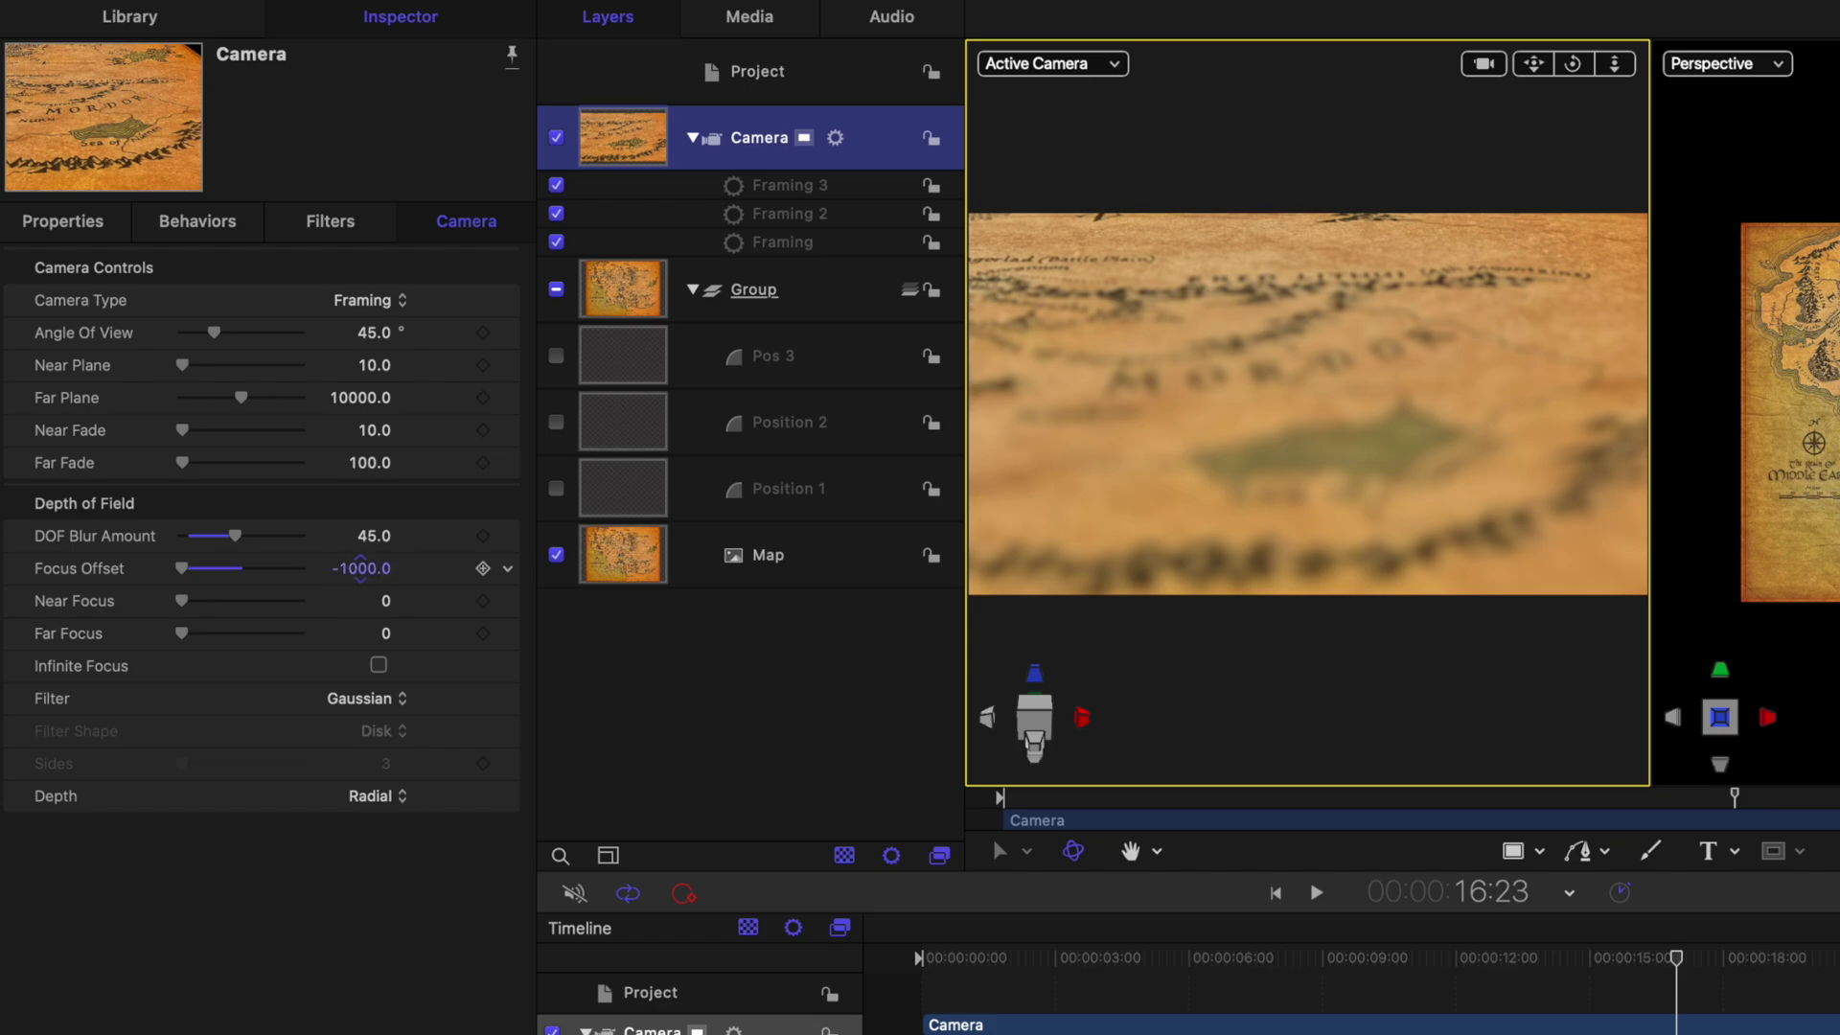
mouse_move(360, 568)
left_mouse_down()
mouse_move(322, 569)
mouse_move(362, 568)
left_mouse_up()
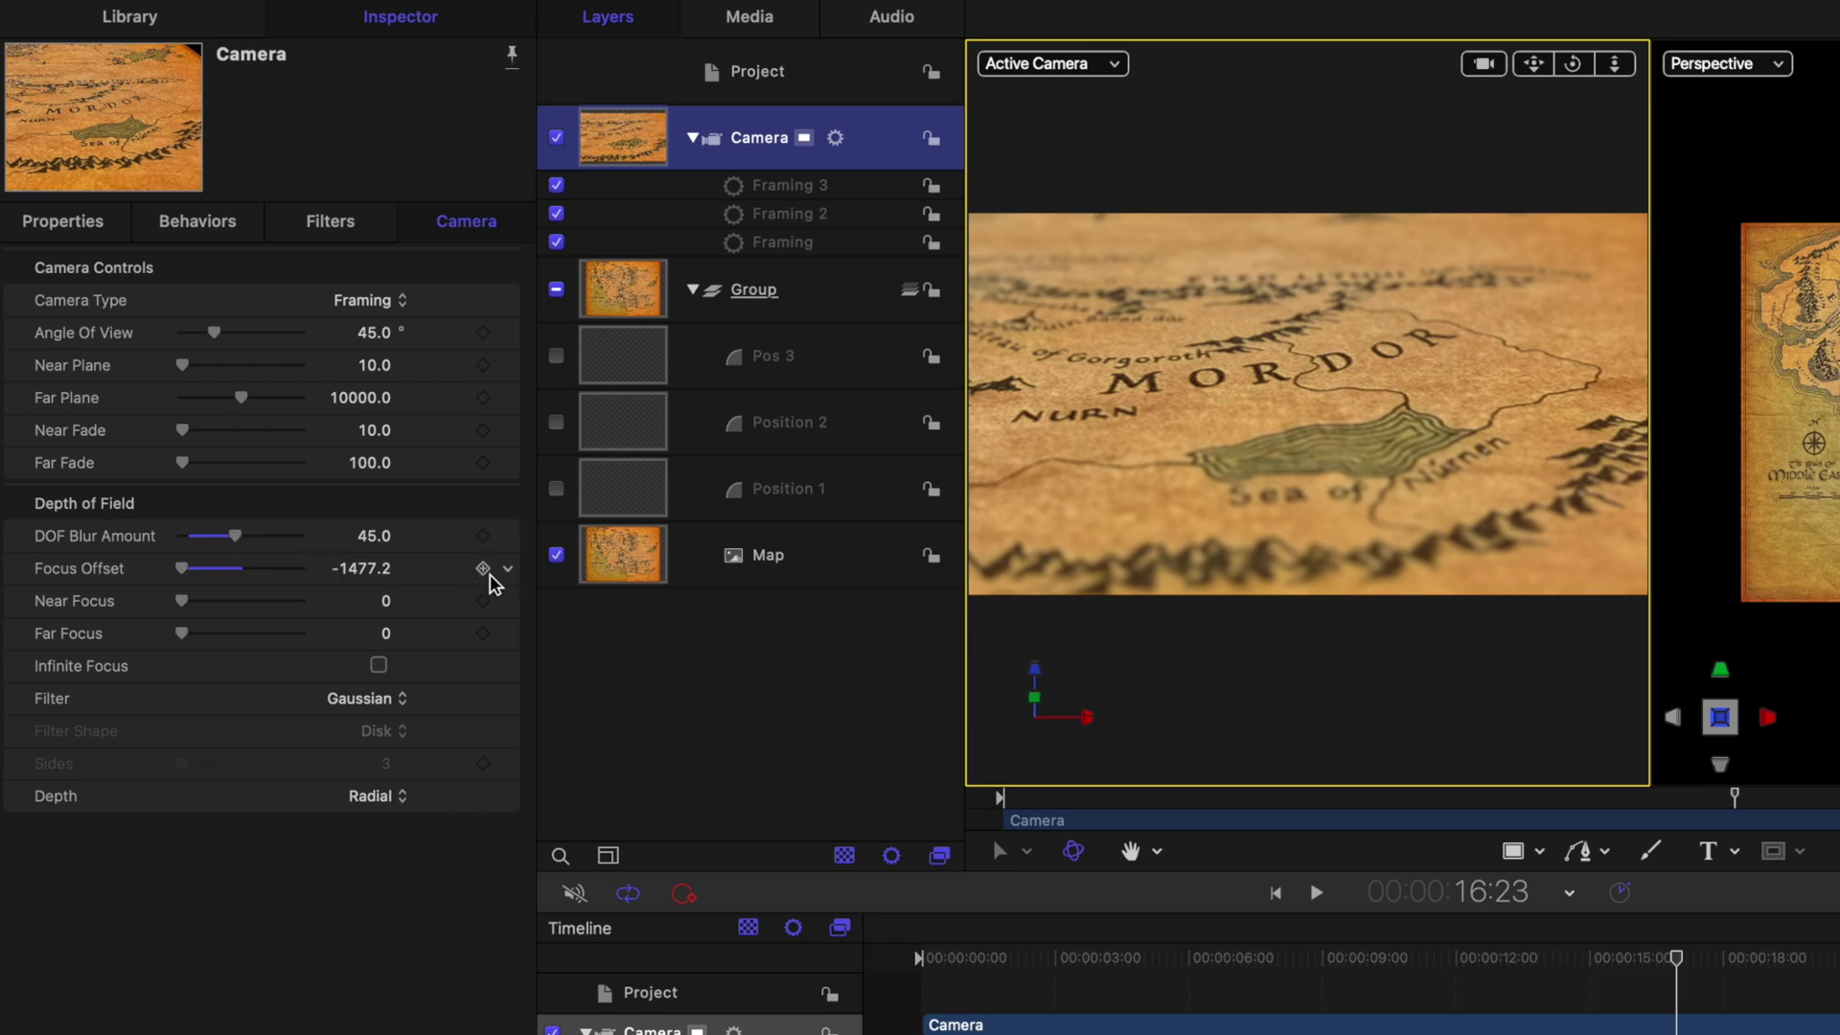
left_click_drag(1677, 958, 1083, 932)
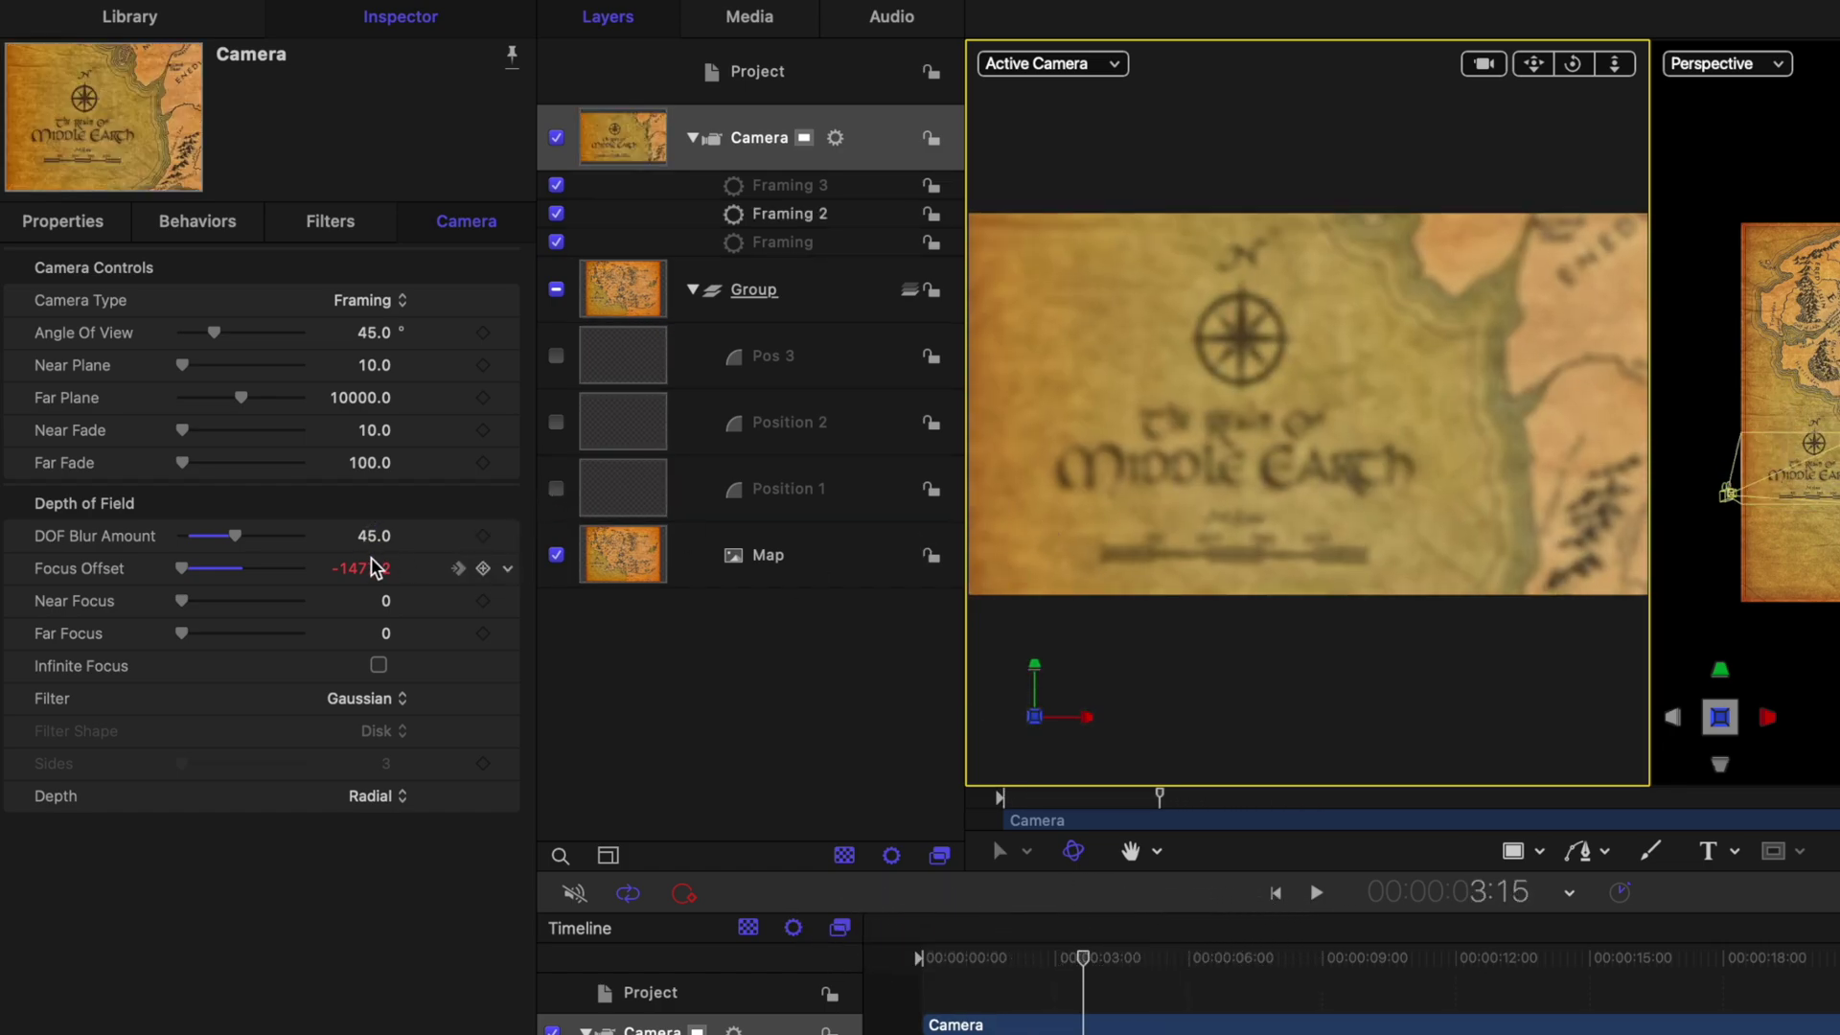
Keyframe Focus Offset at -1042.2 on the title and -1458.6 at 8:05, then preview the tour
left_click_drag(360, 568, 361, 568)
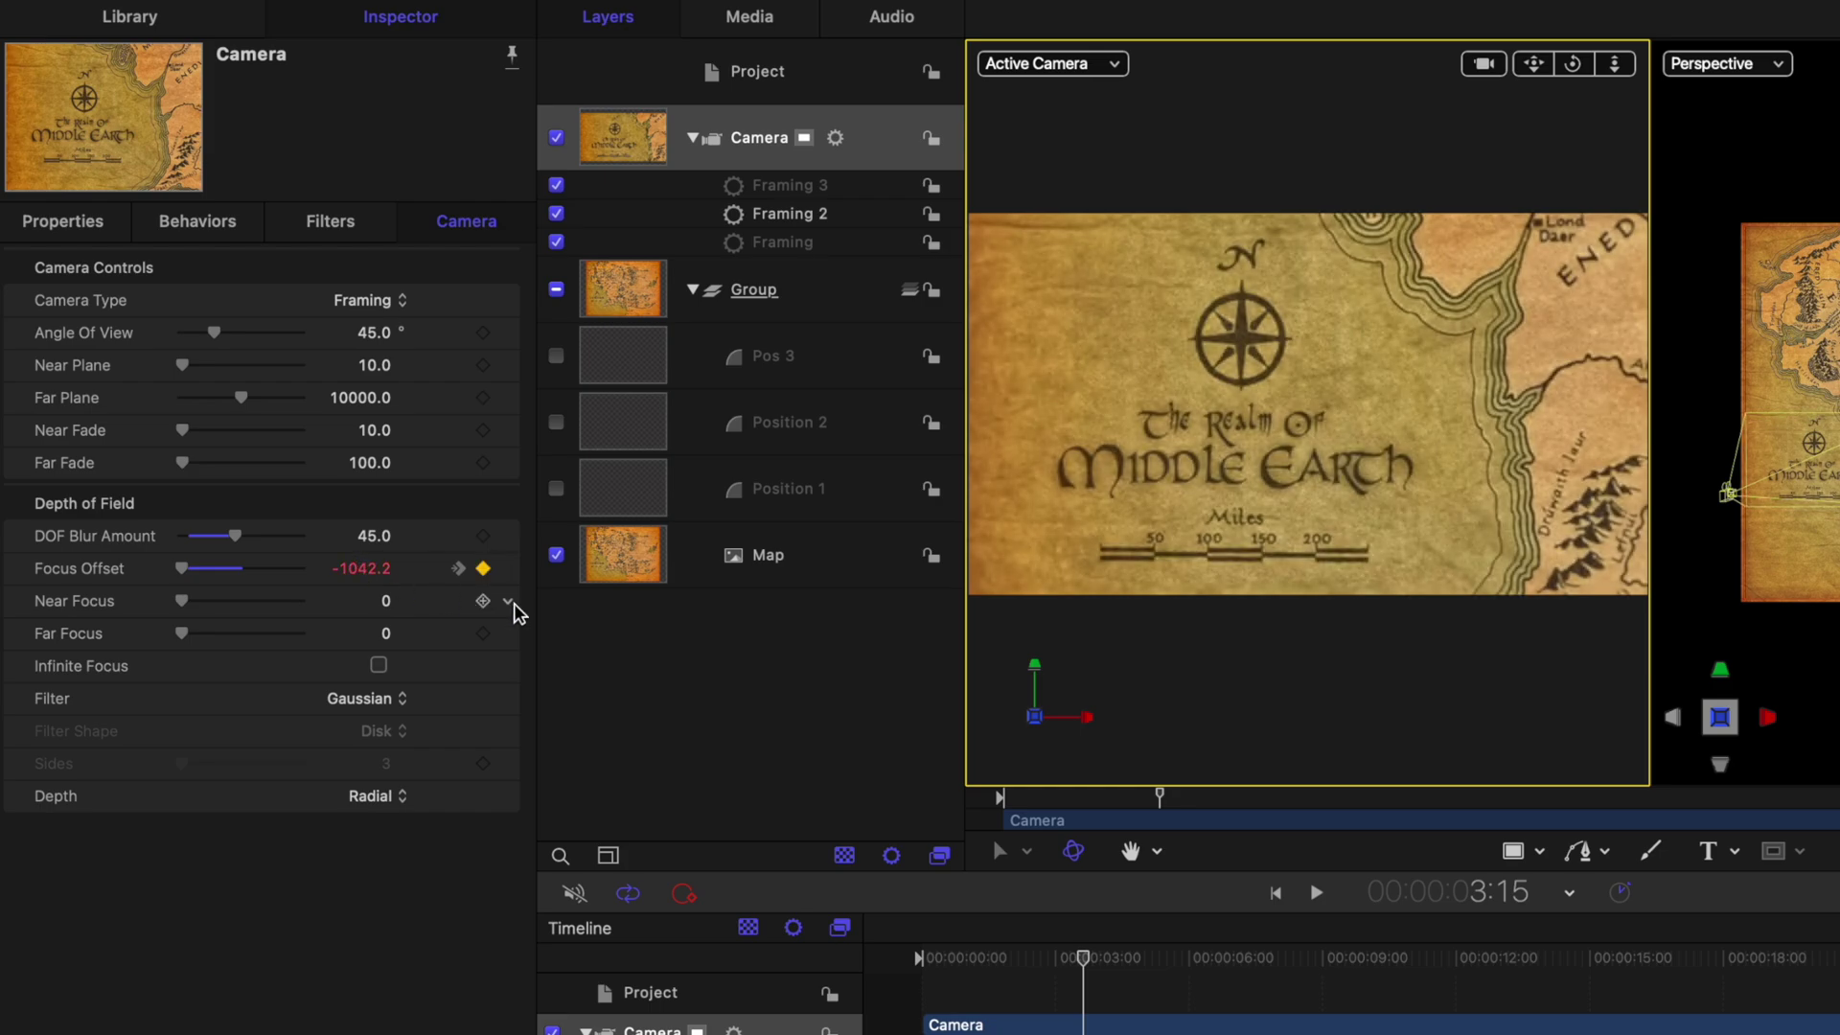
left_click_drag(1135, 956, 1287, 961)
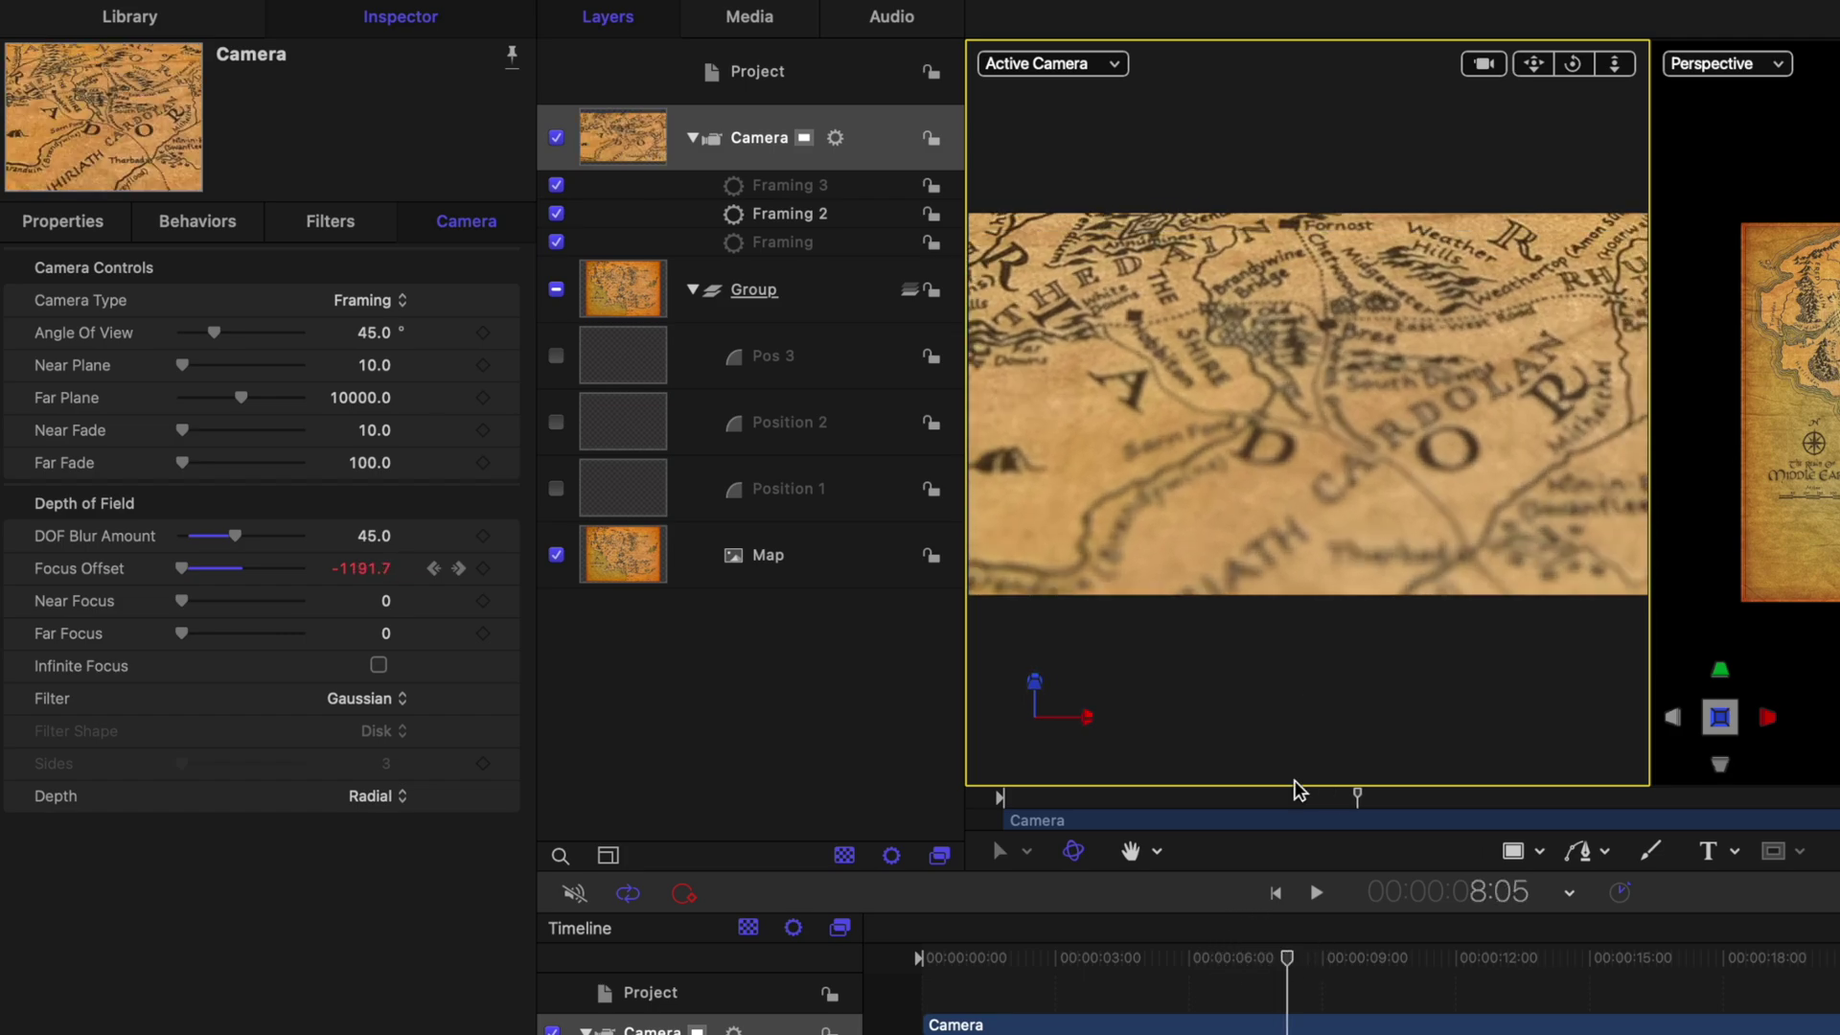
left_click(367, 568)
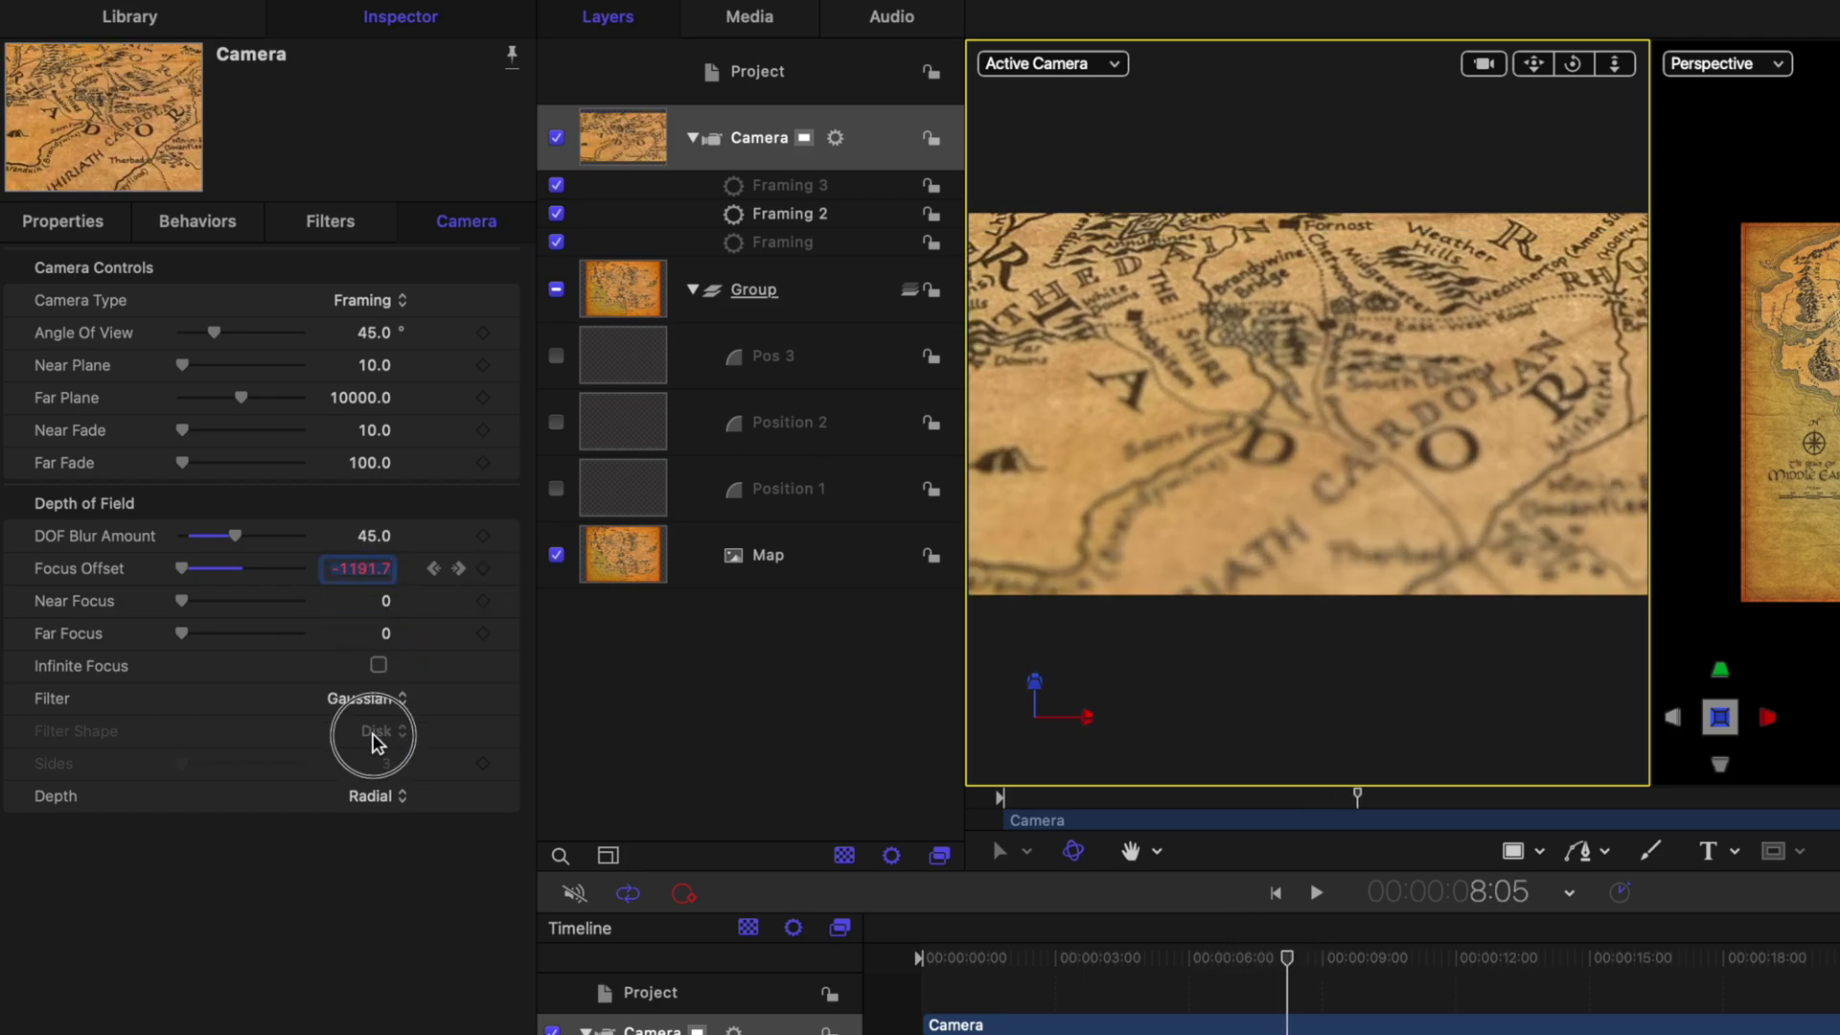
left_click_drag(1342, 977, 1046, 974)
key("space")
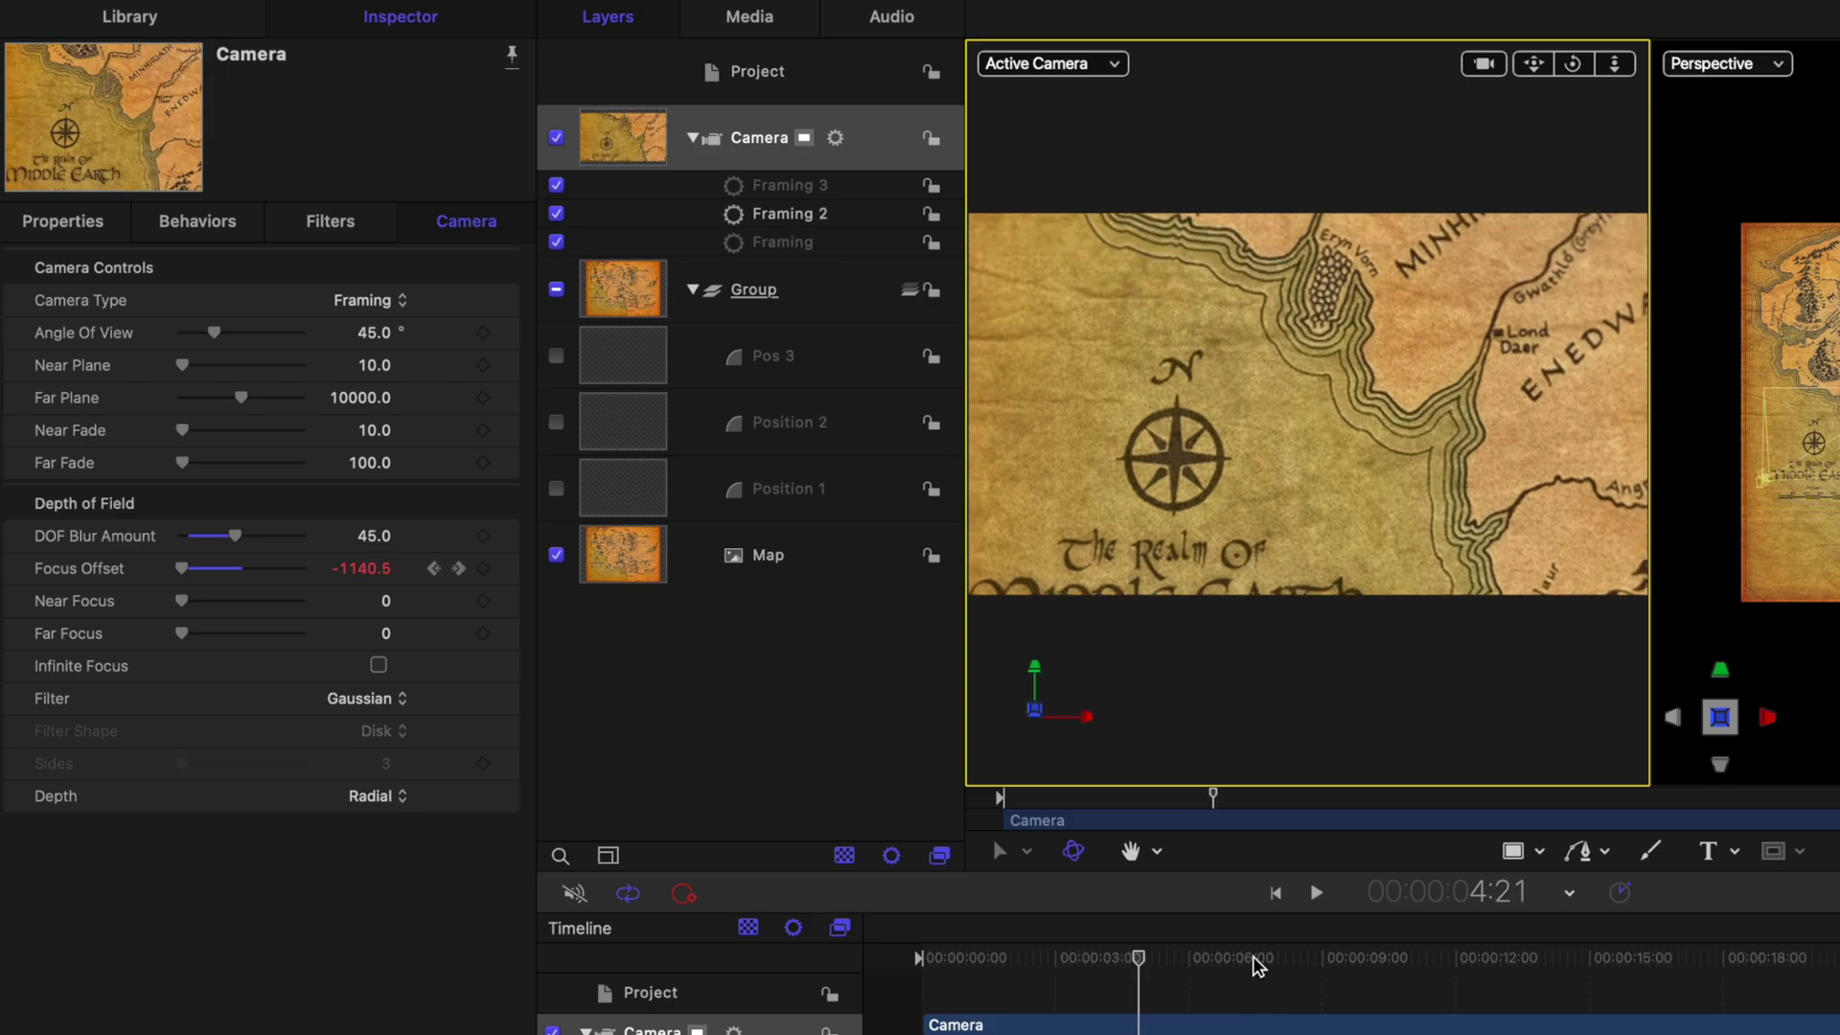
left_click(1355, 969)
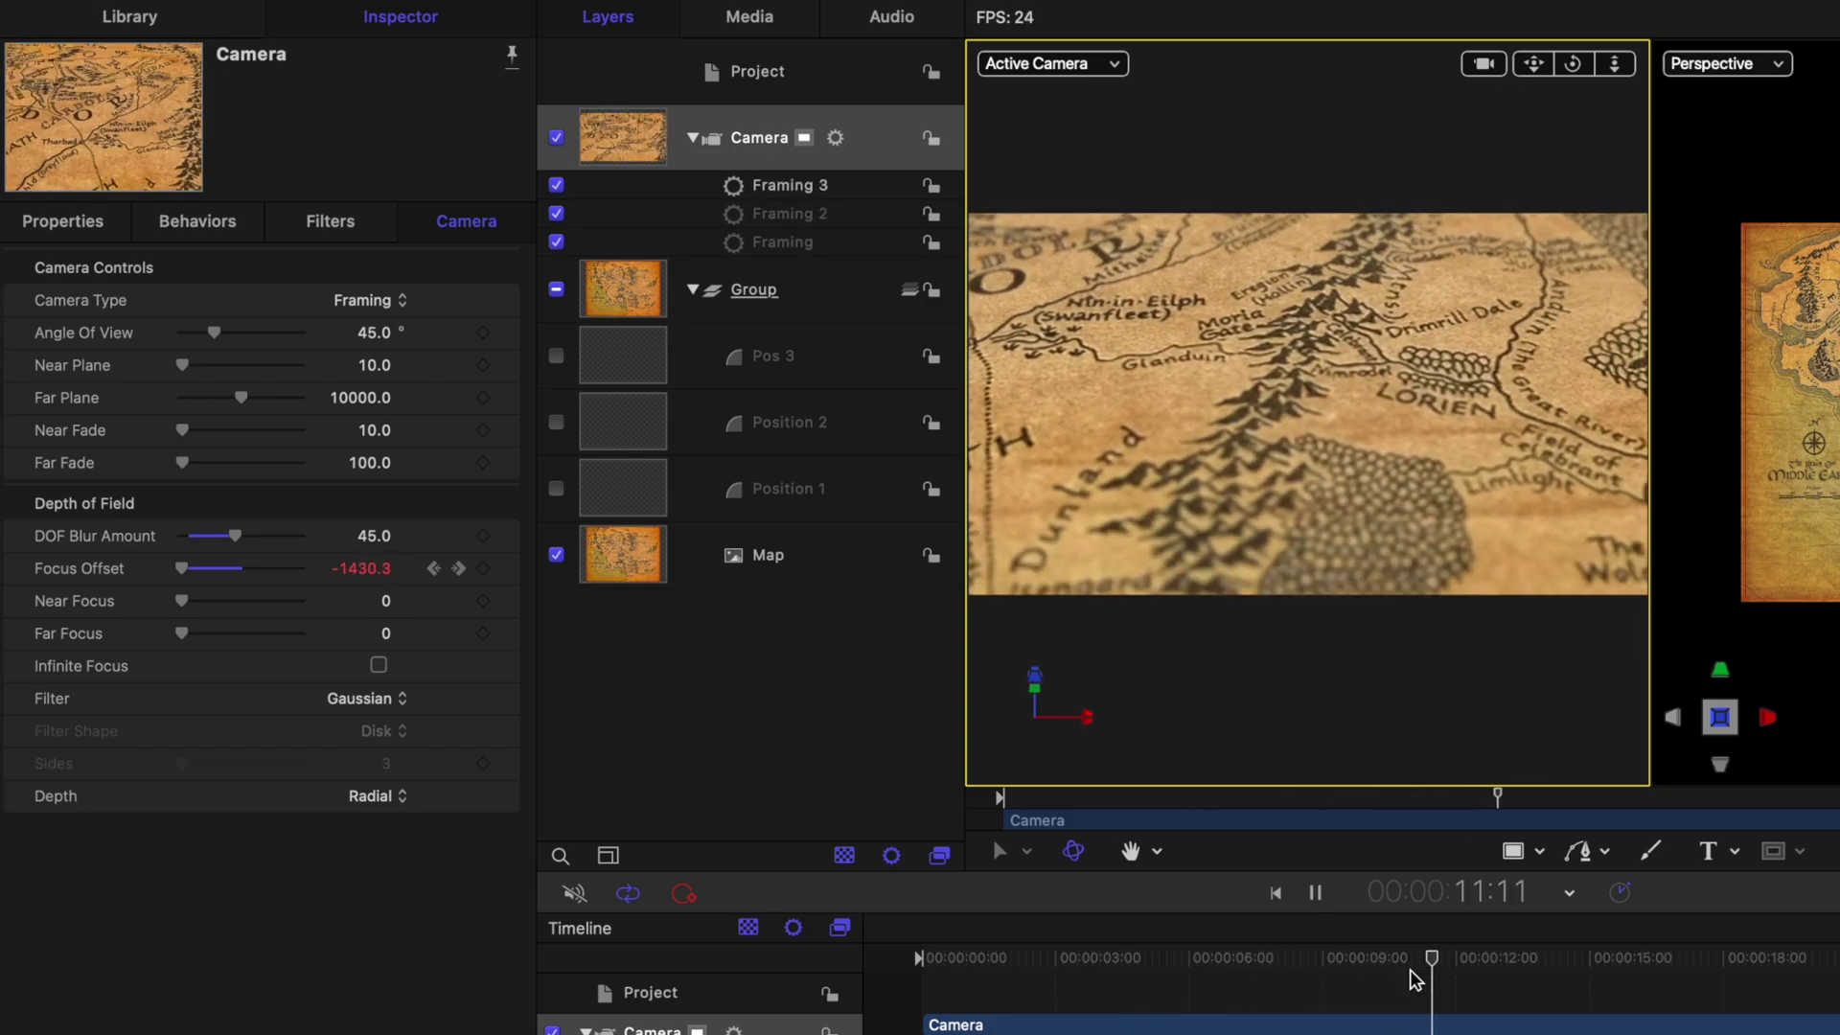